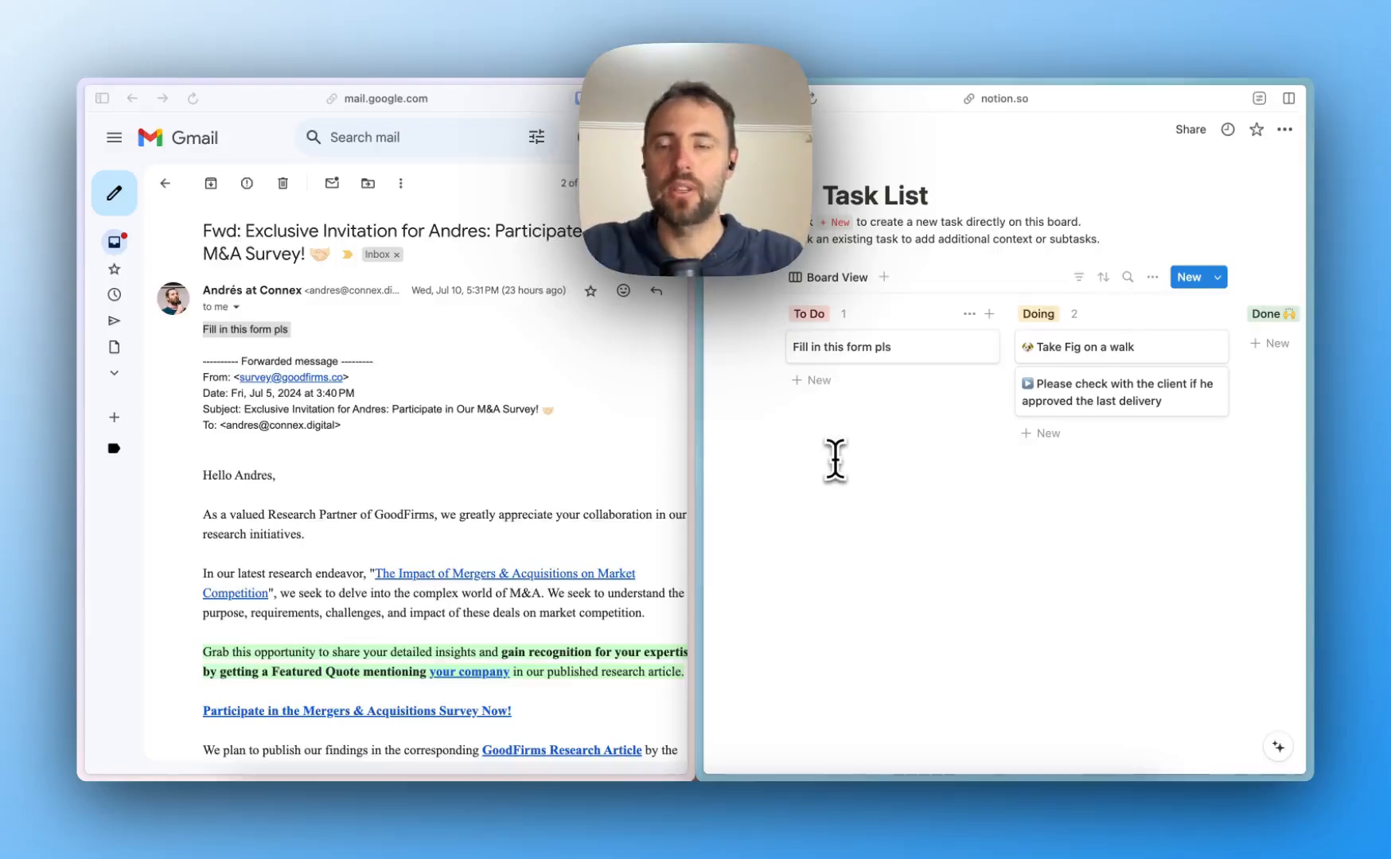
Apply the Send to Notion label to the open forwarded M&A survey email
left_click(610, 392)
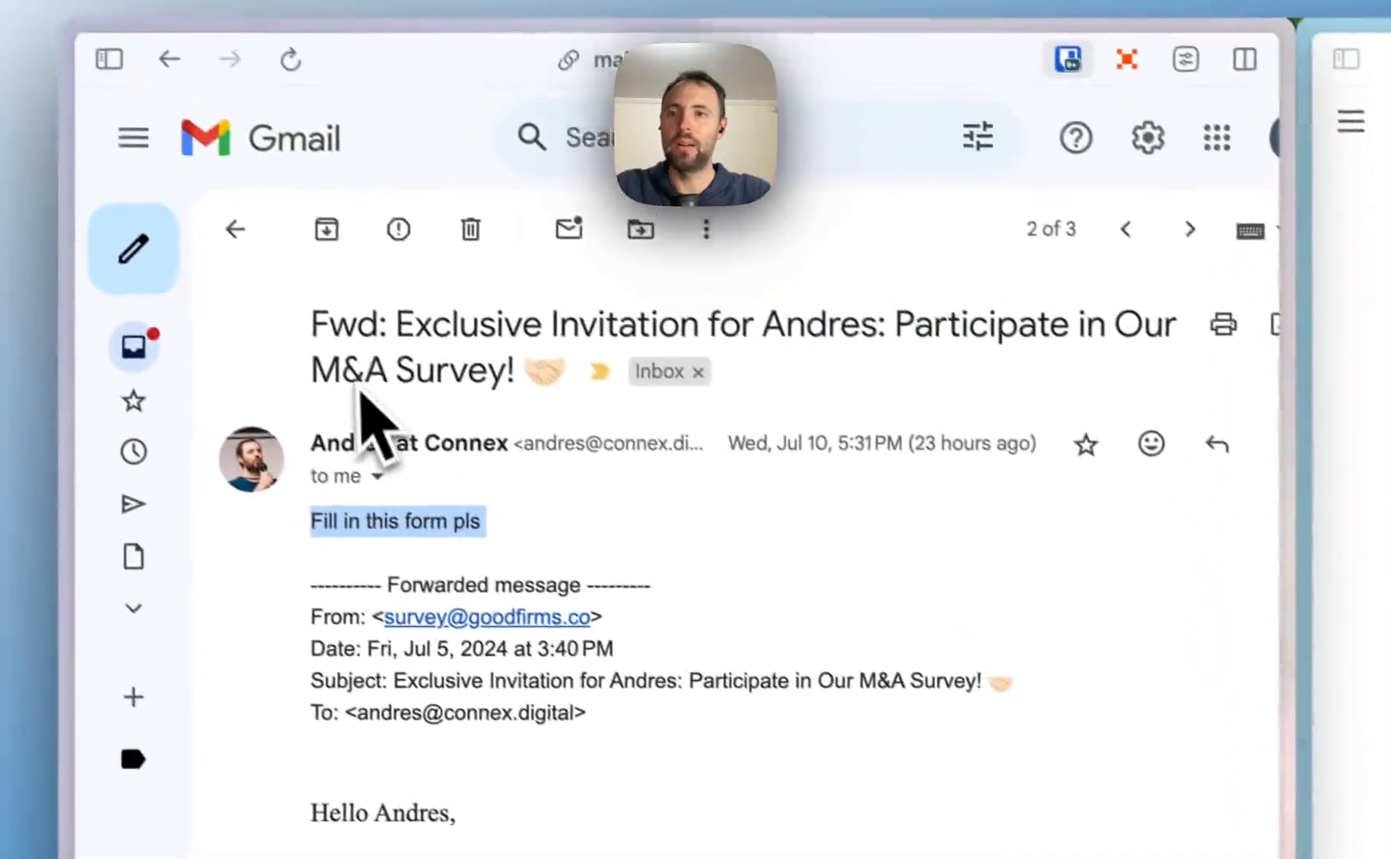
left_click(605, 543)
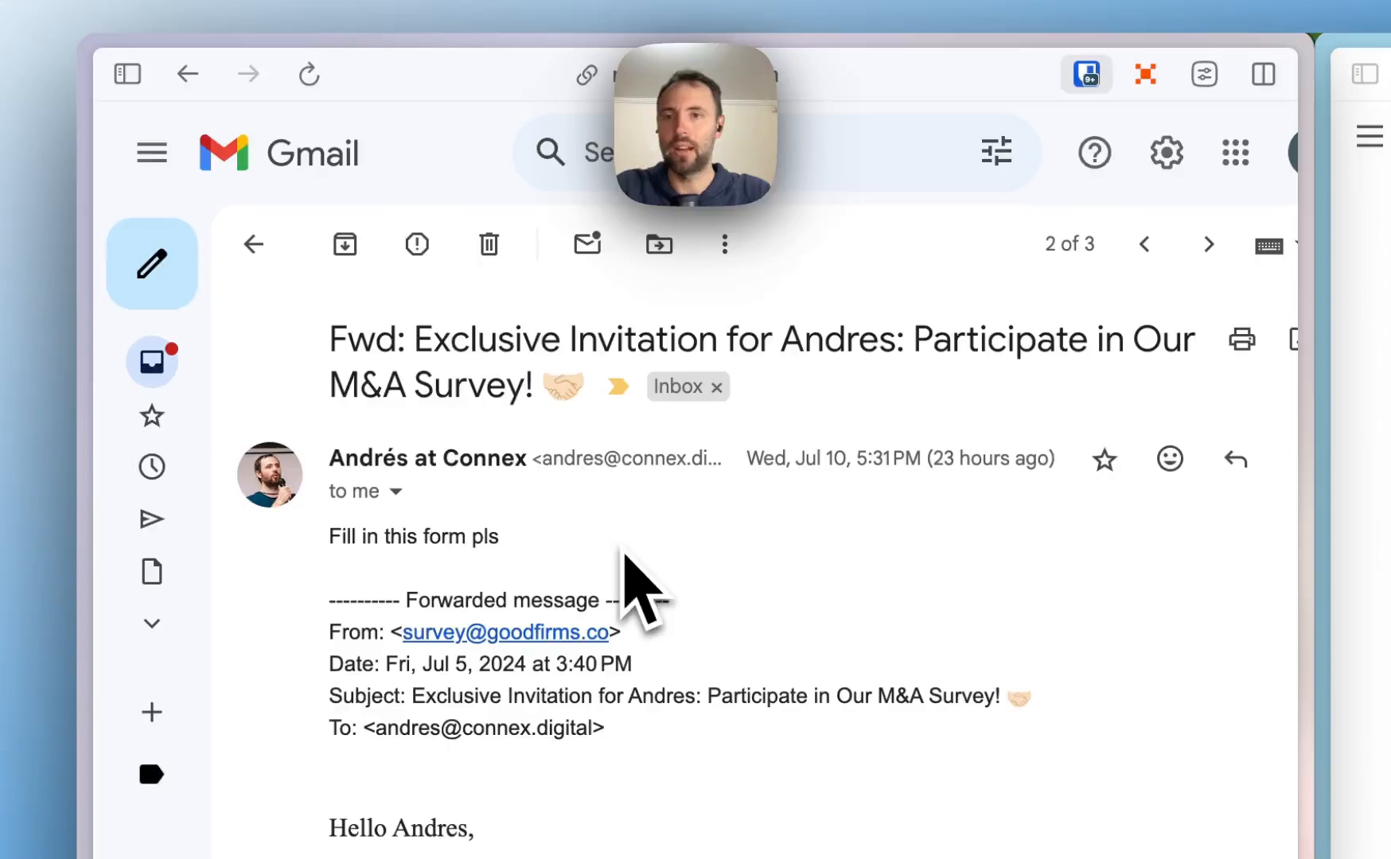
left_click(724, 243)
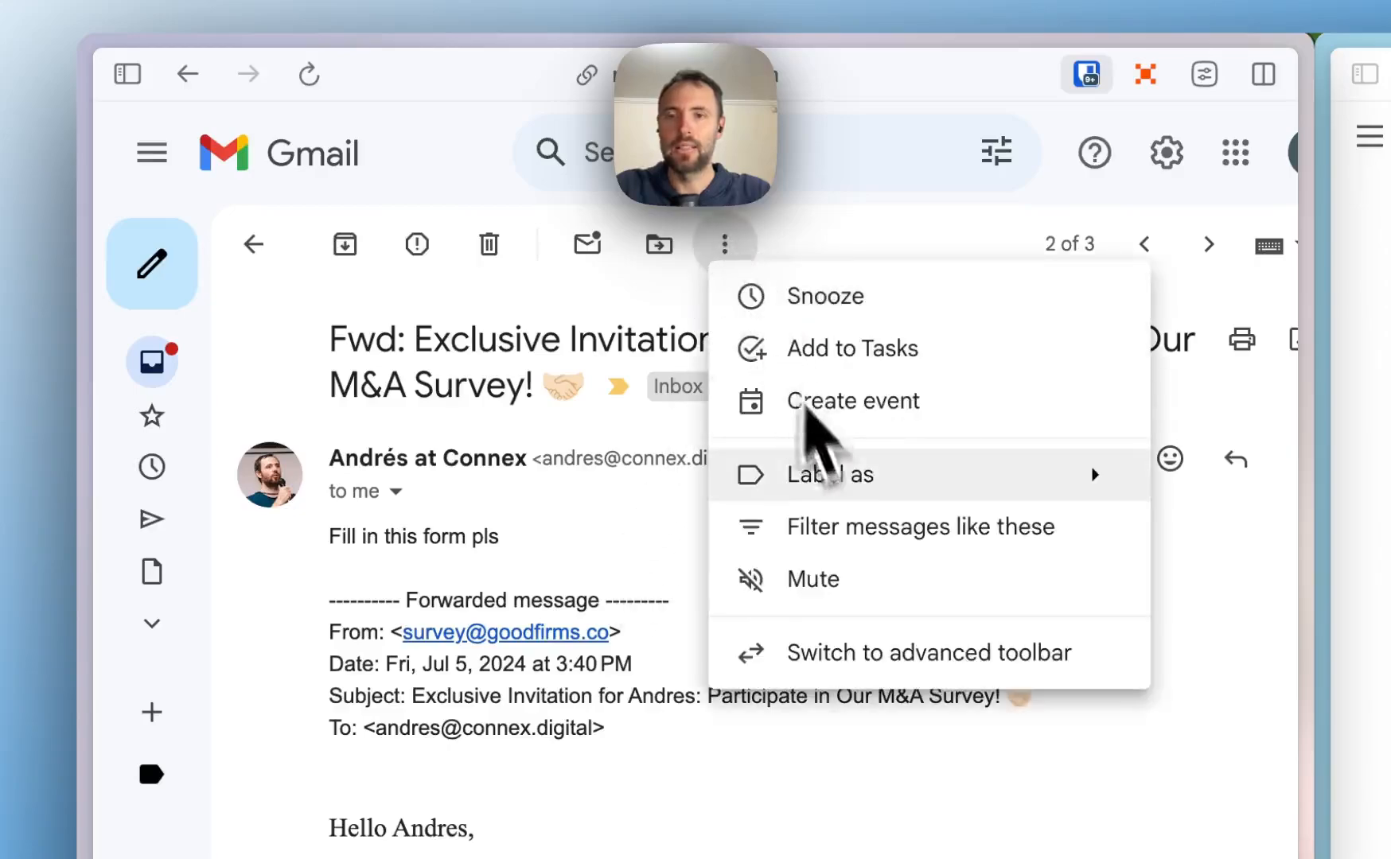
mouse_move(832, 470)
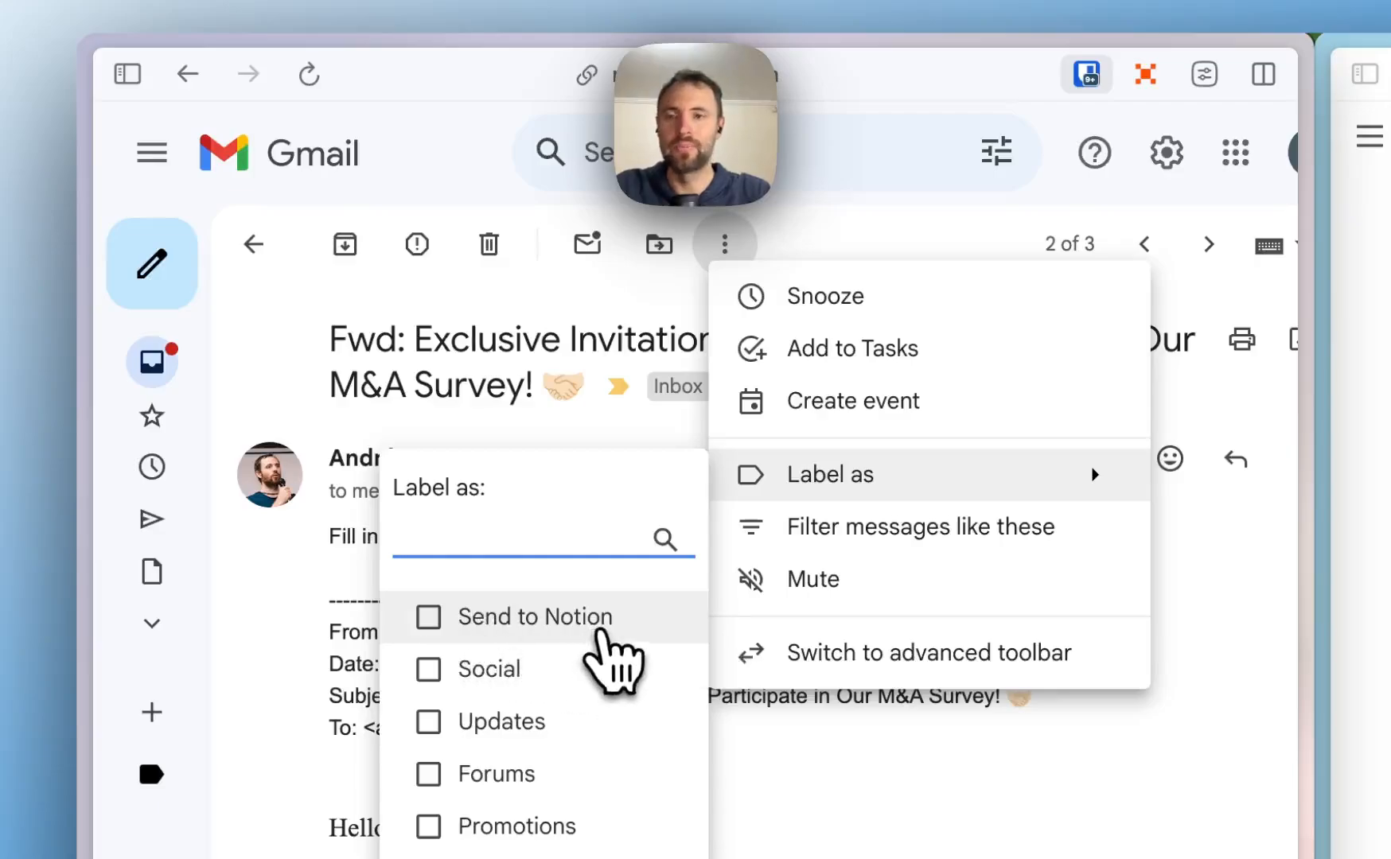
left_click(598, 631)
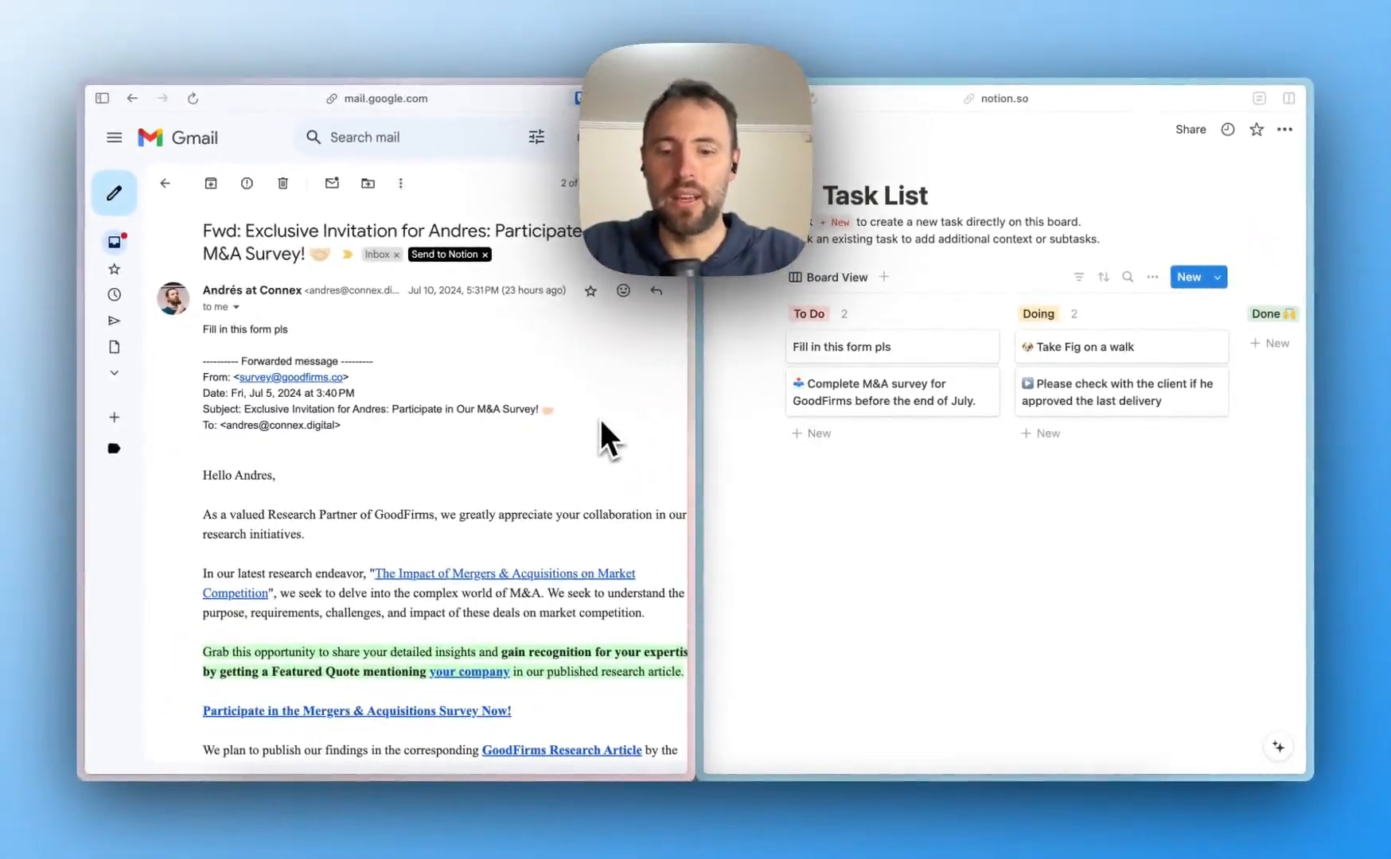
Go to zapier.com, widen its pane to fill the window, and create a new Zap
key("super+l")
type("zapier.com")
key("Return")
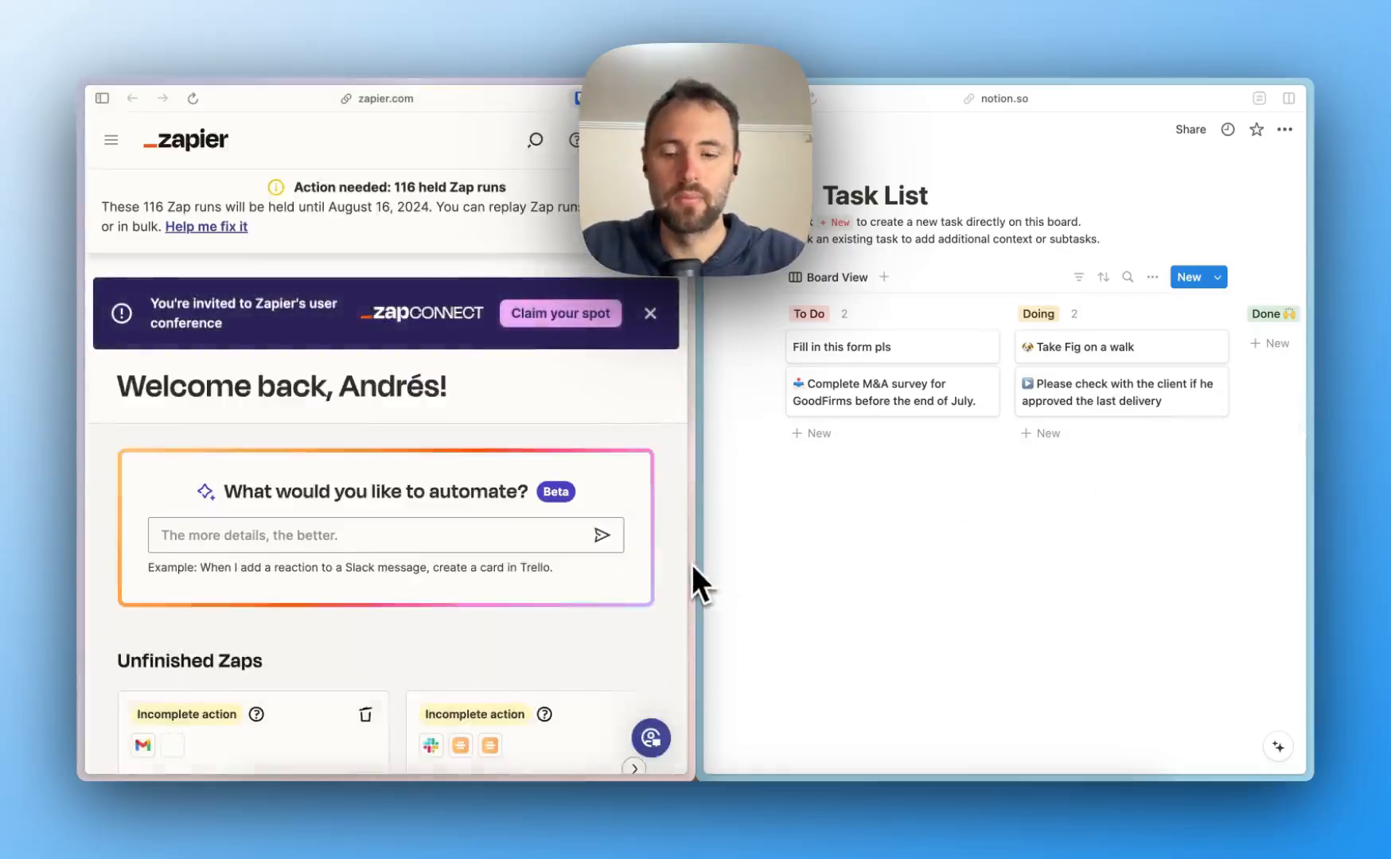
left_click_drag(691, 564, 1316, 496)
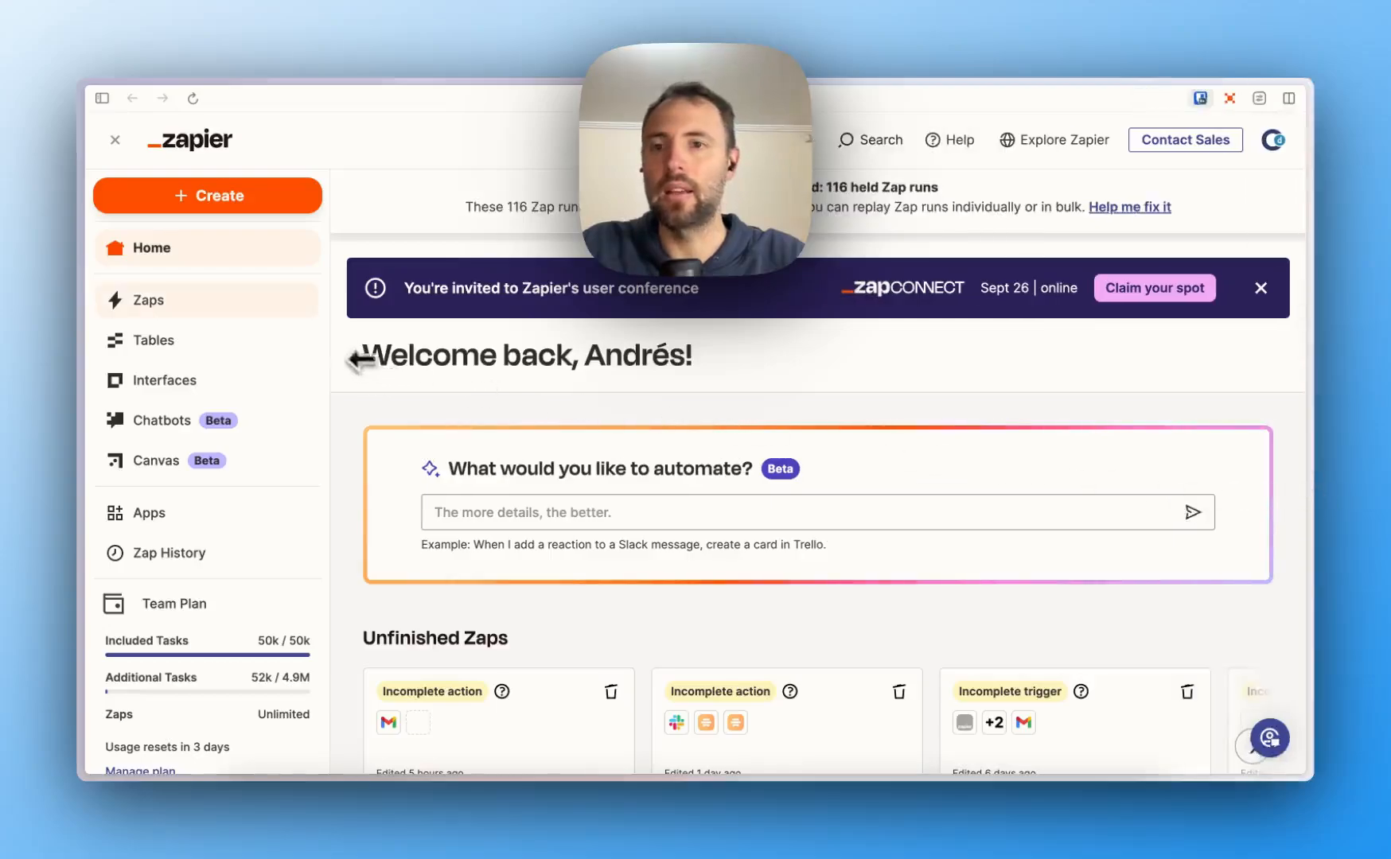
left_click(243, 206)
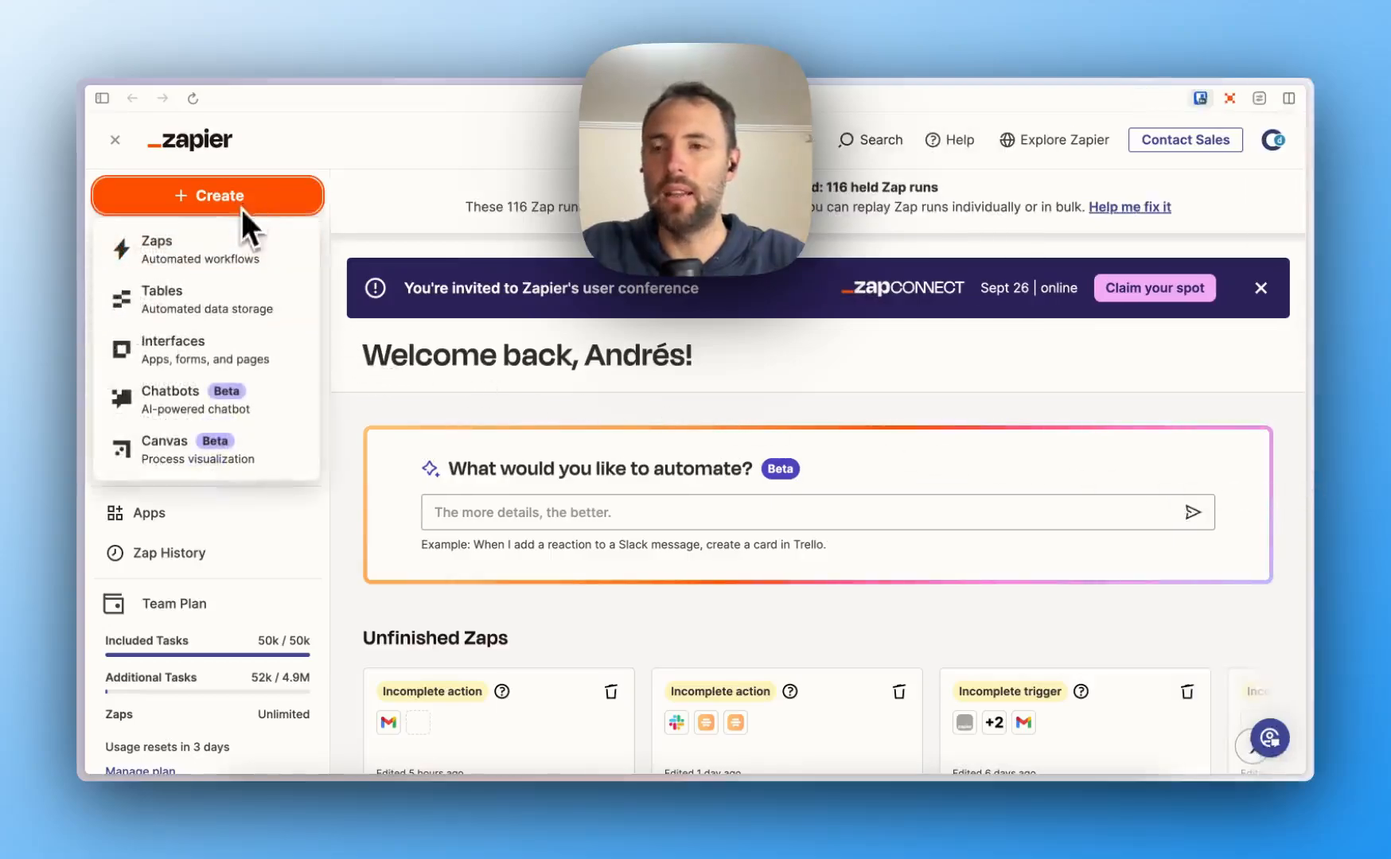
left_click(229, 255)
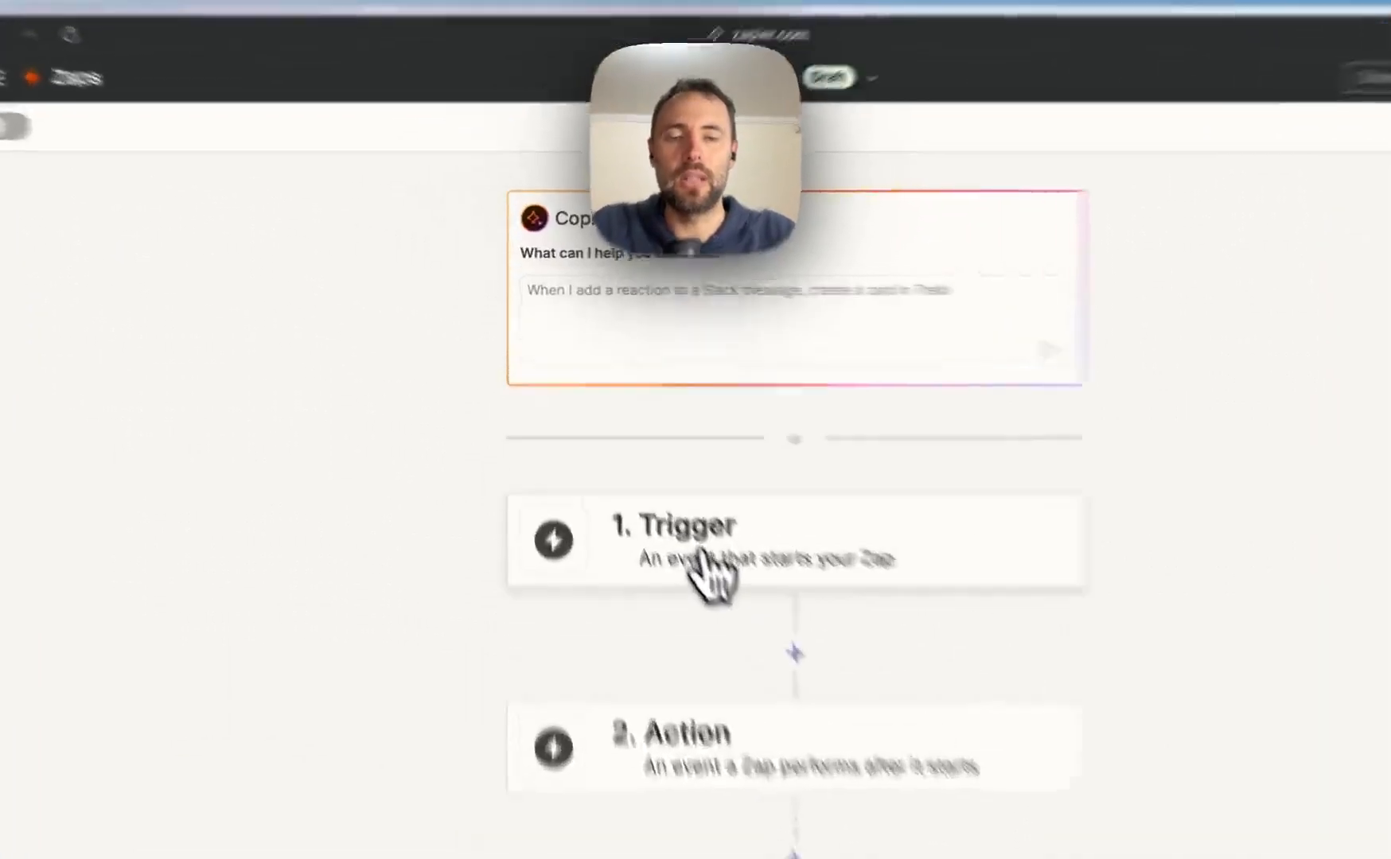
Set the Zap's trigger to Gmail with the New Labeled Email event and continue to the account settings
left_click(629, 455)
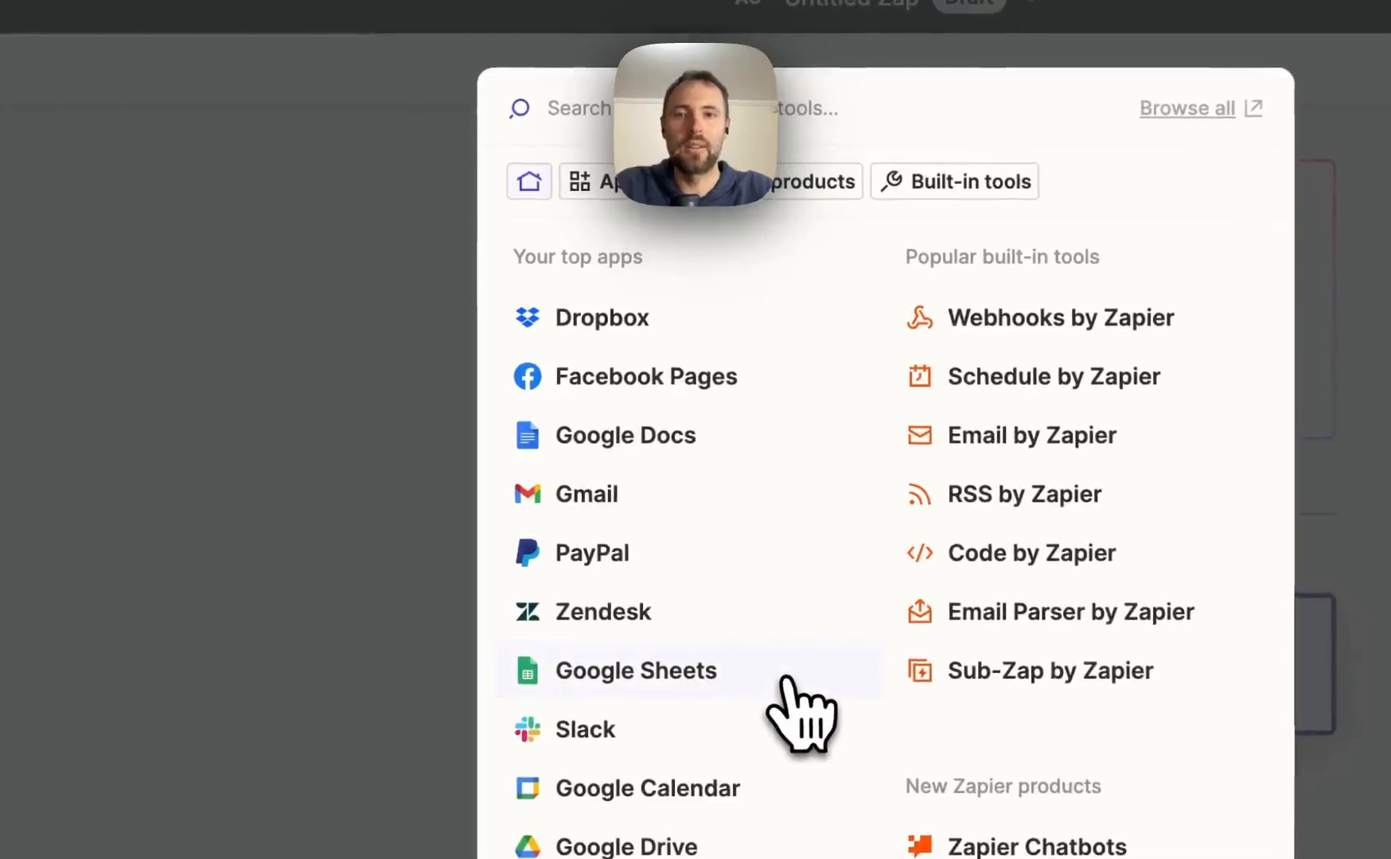
type("gmail")
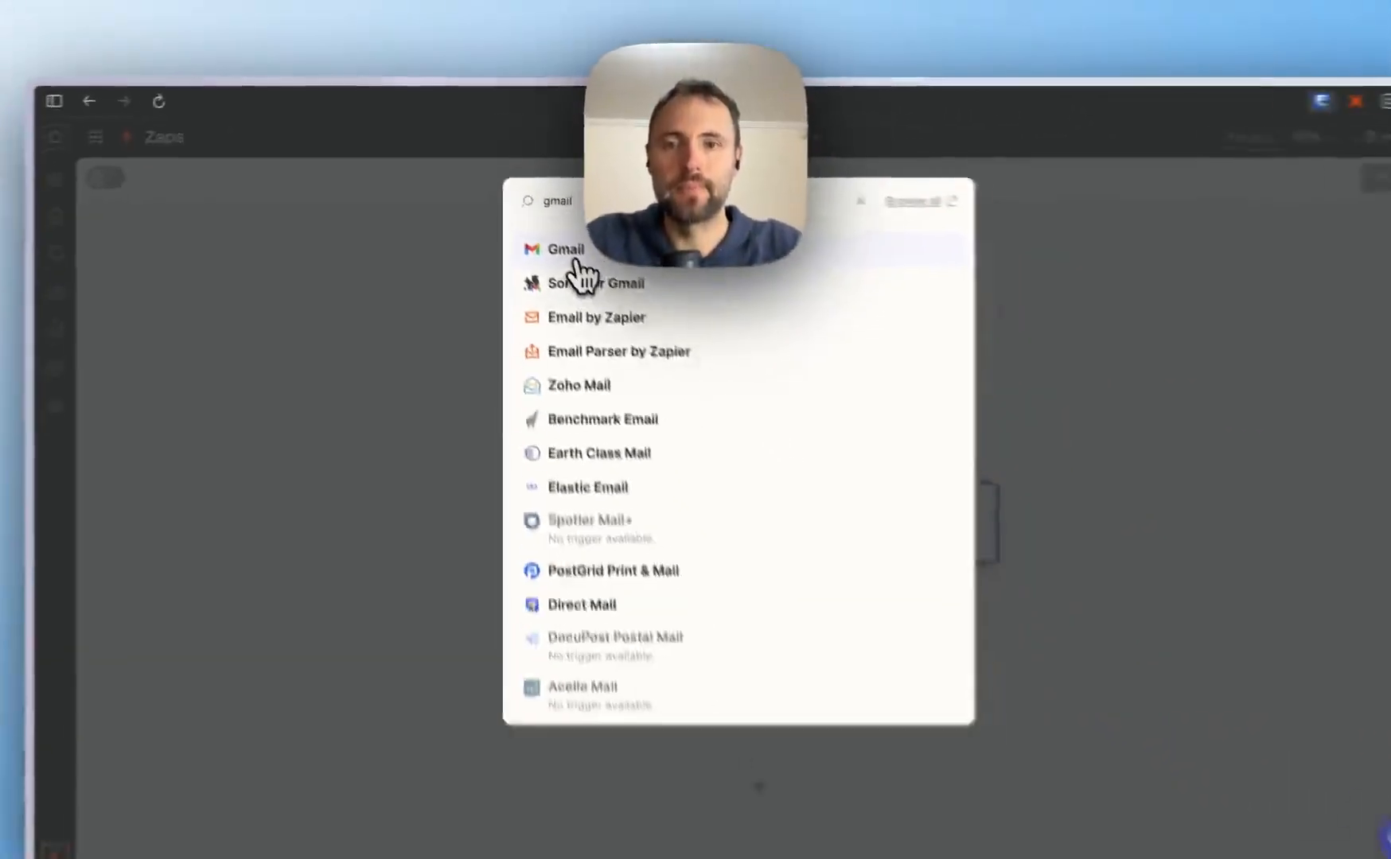
left_click(694, 394)
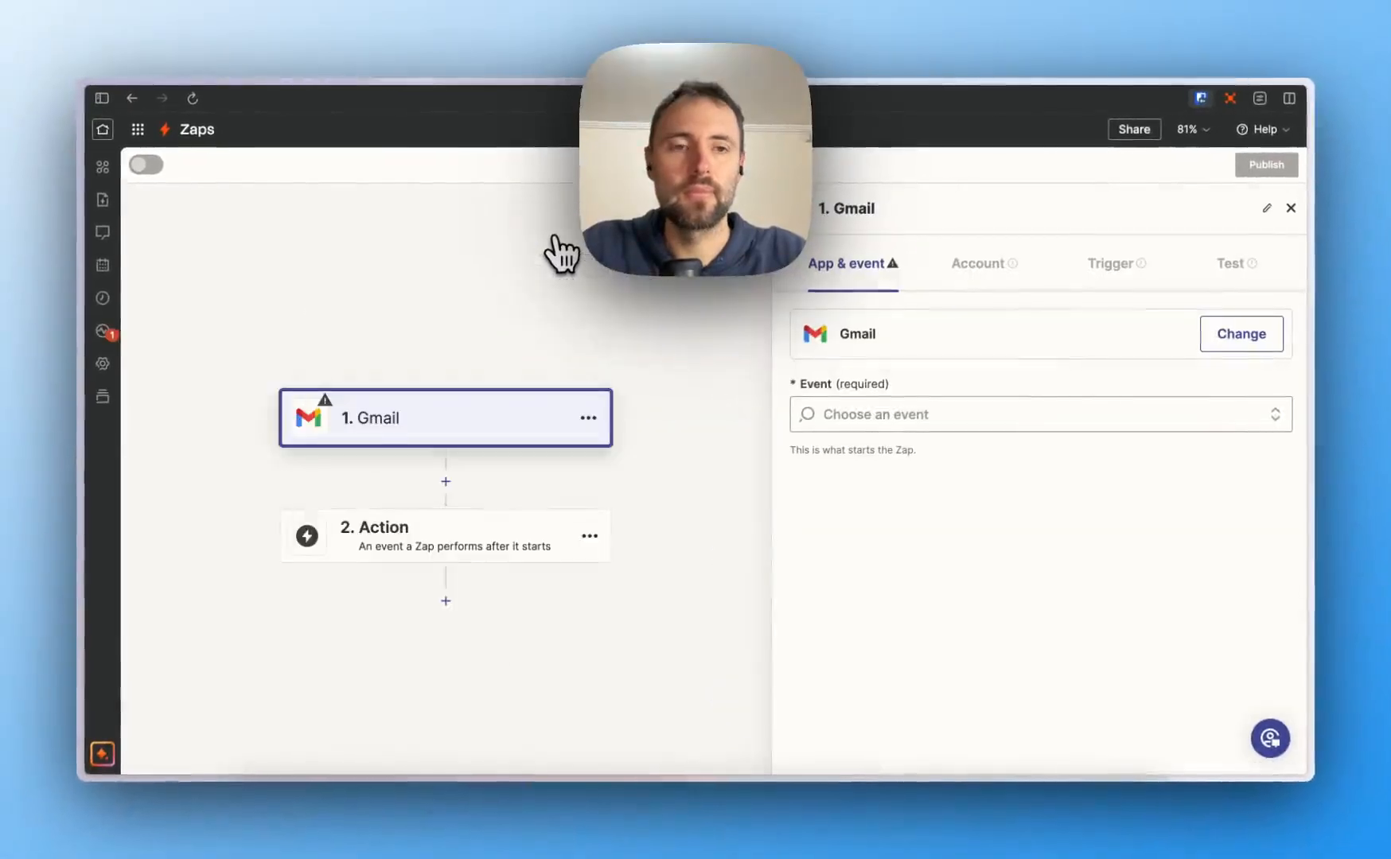
left_click(922, 416)
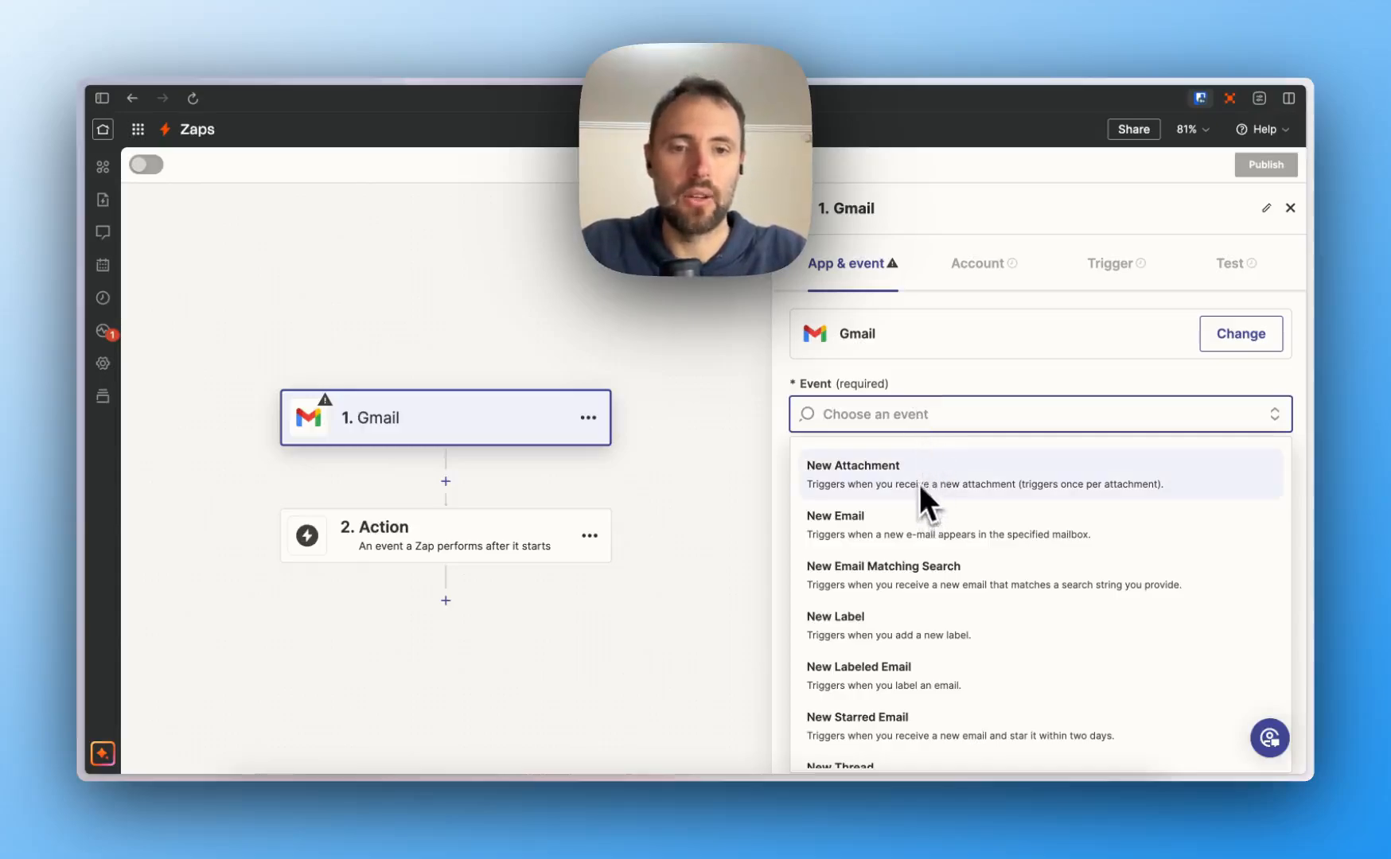
scroll(917, 632, "down", 1)
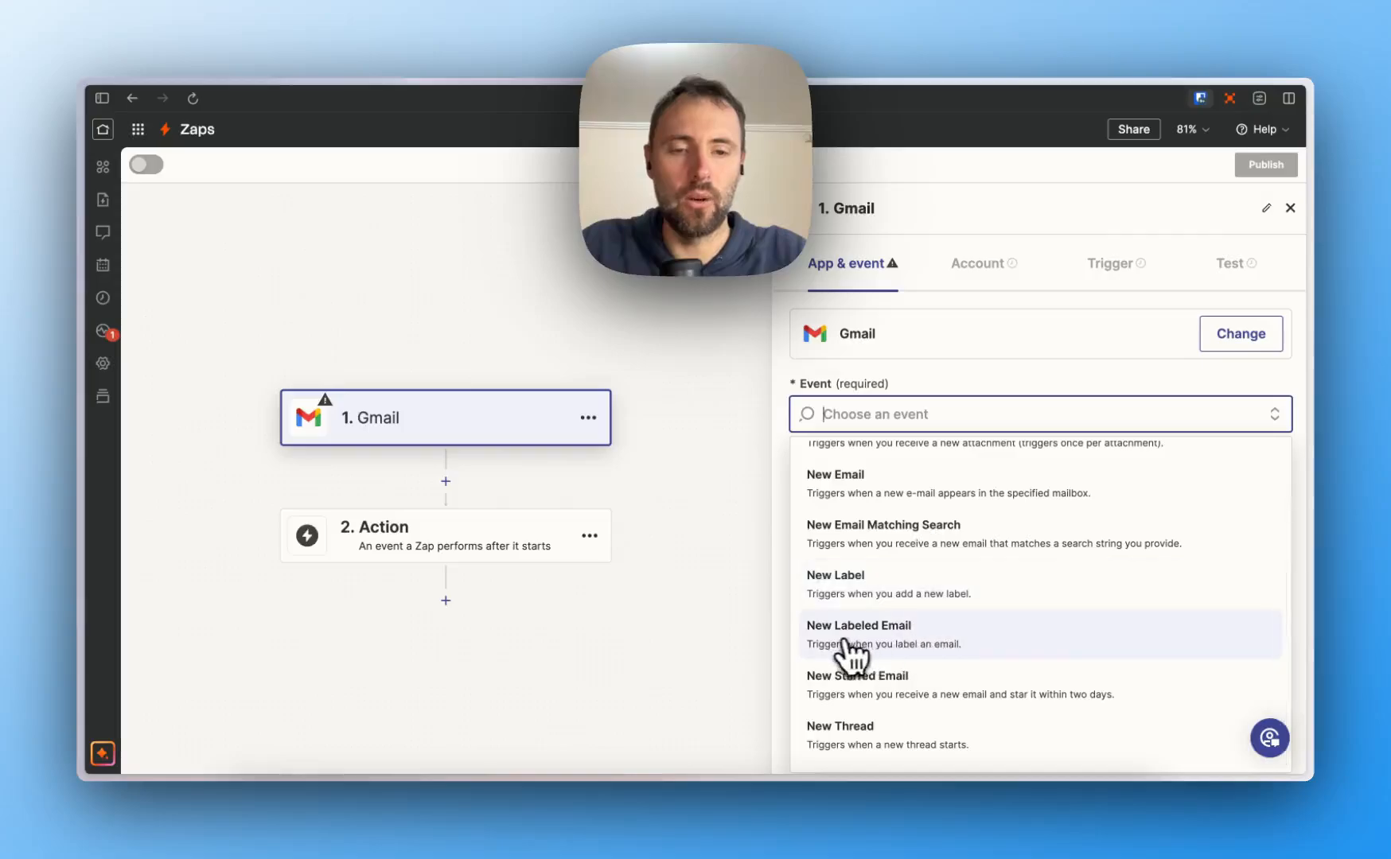
left_click(952, 645)
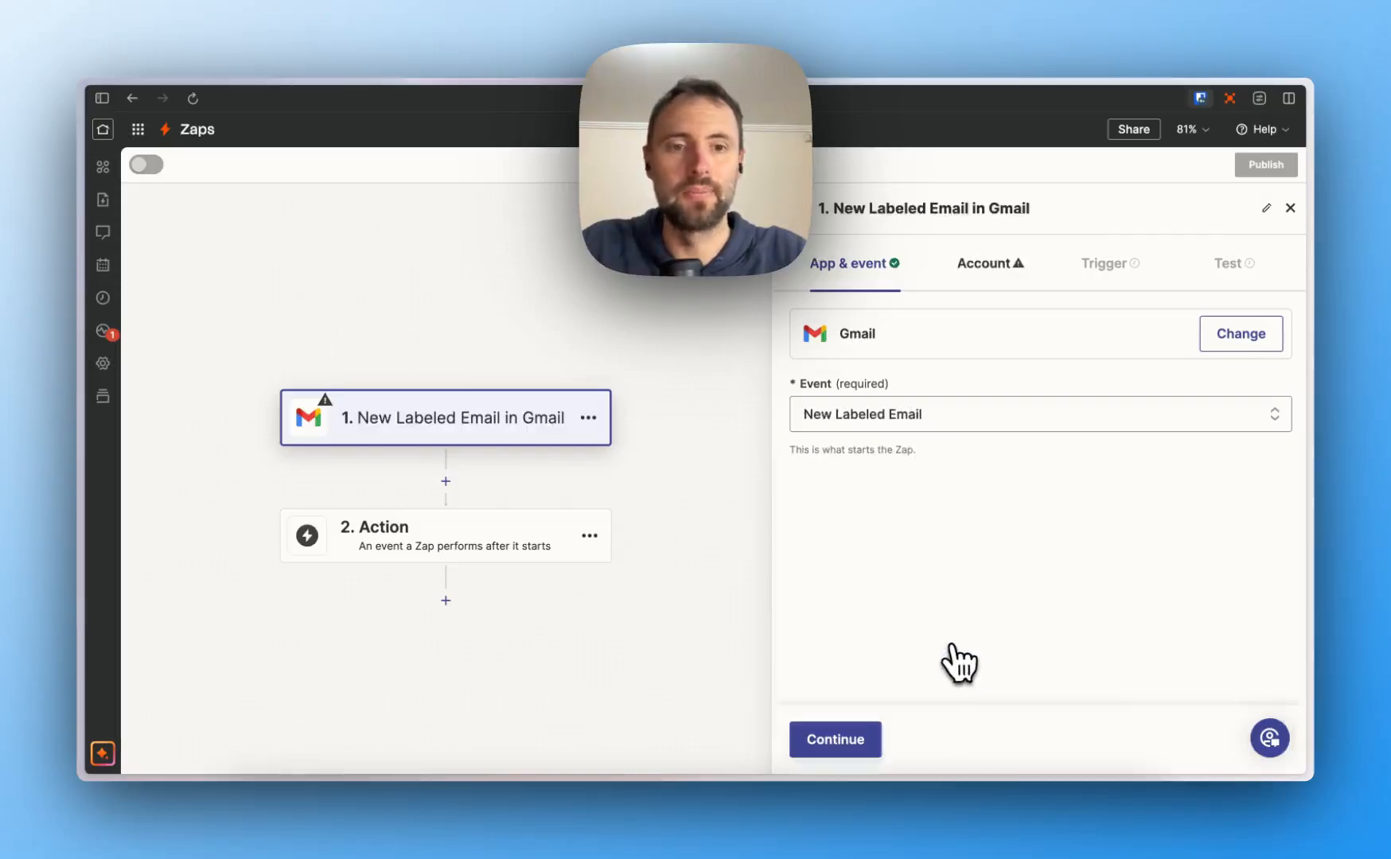
left_click(841, 741)
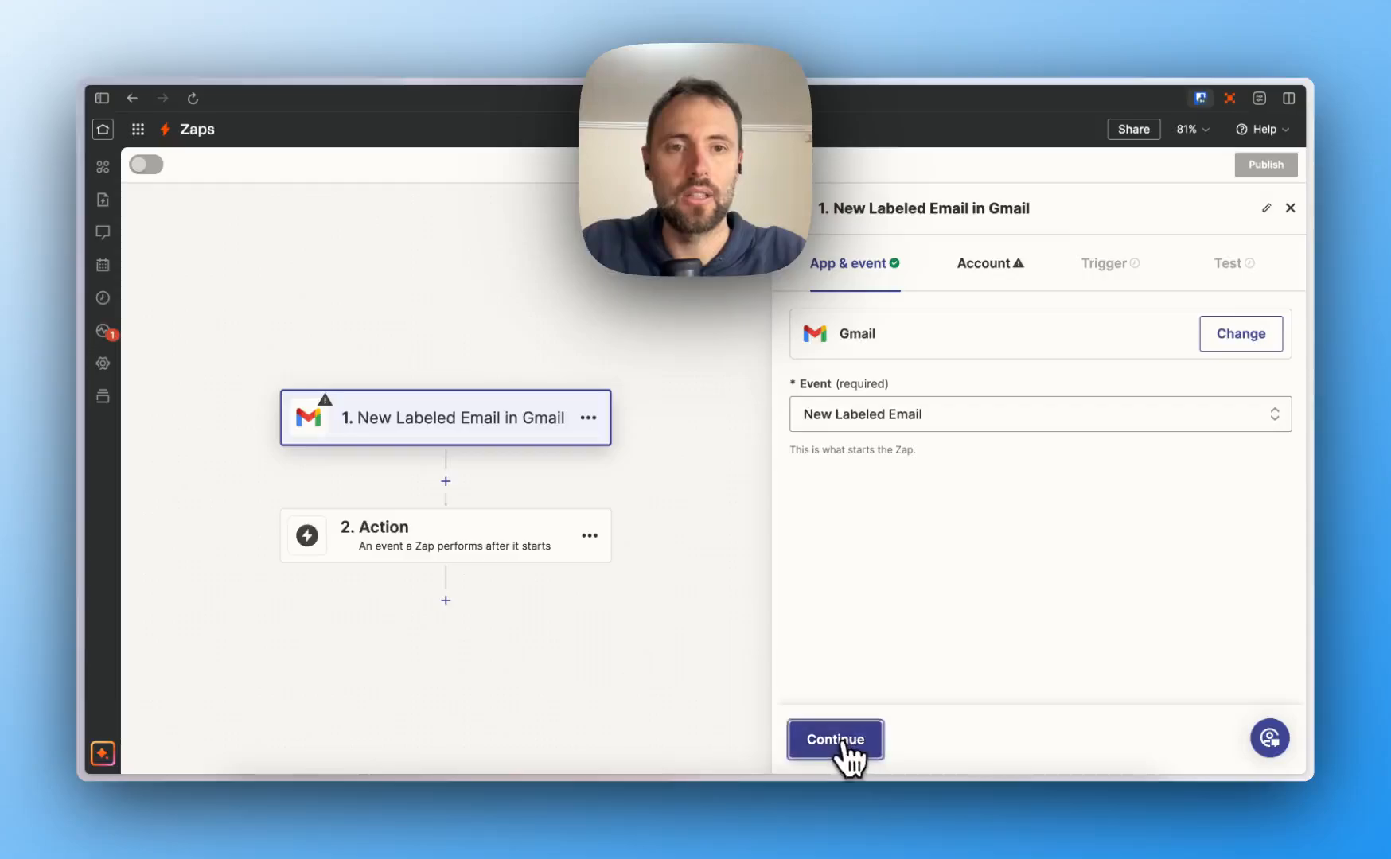
Choose the personal Gmail account for the trigger and continue to the trigger settings
left_click(1226, 350)
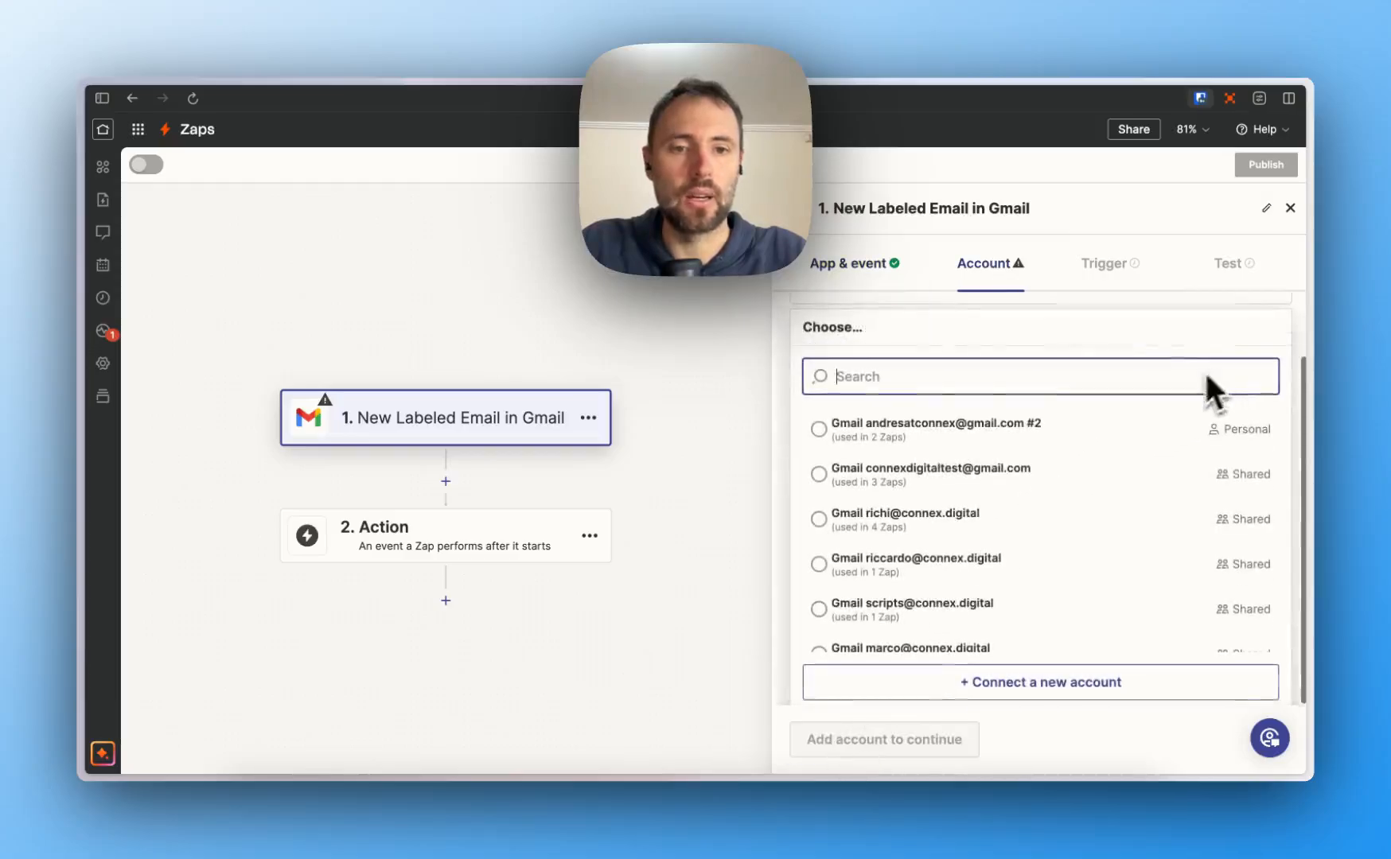
left_click(1114, 429)
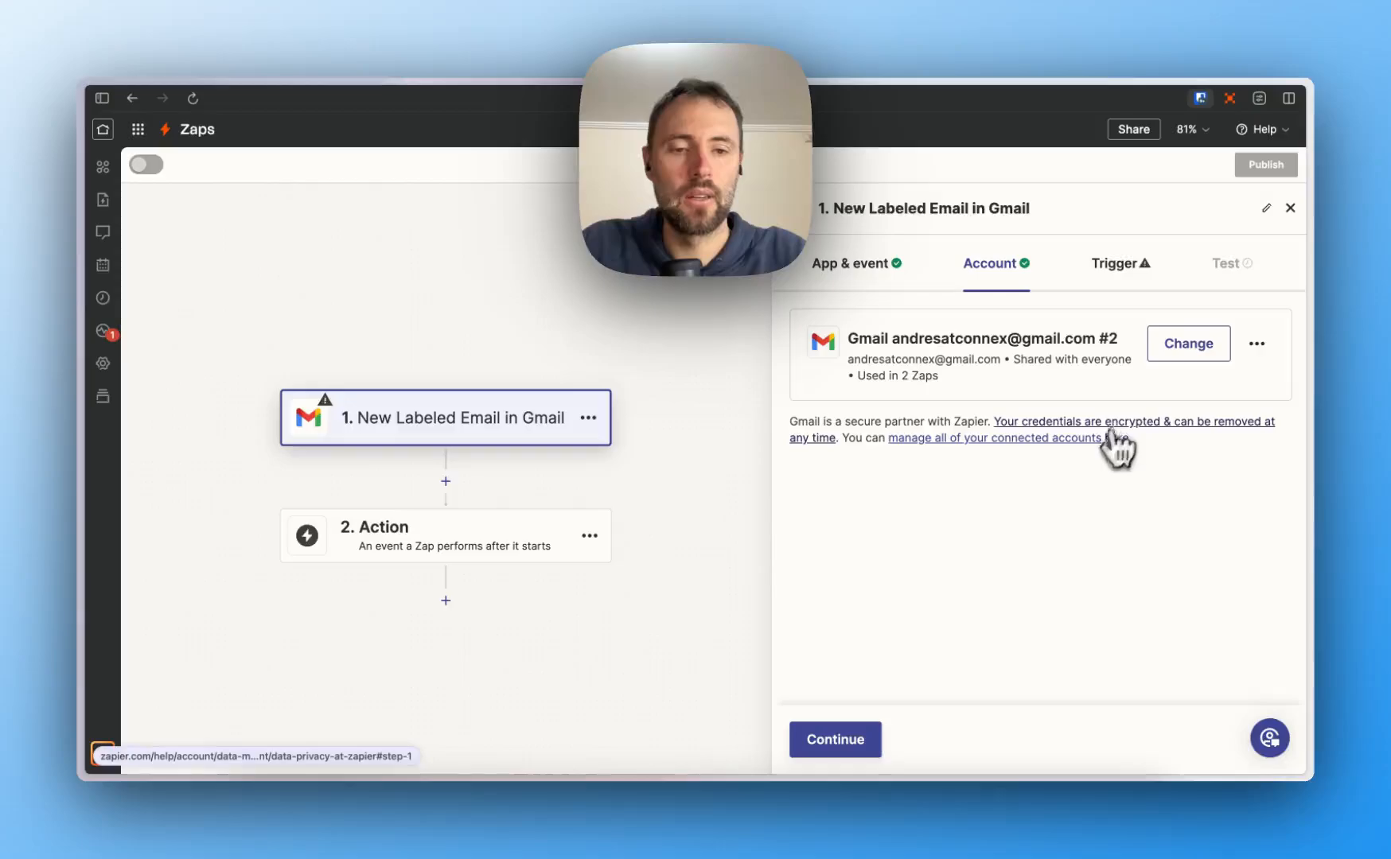
left_click(874, 748)
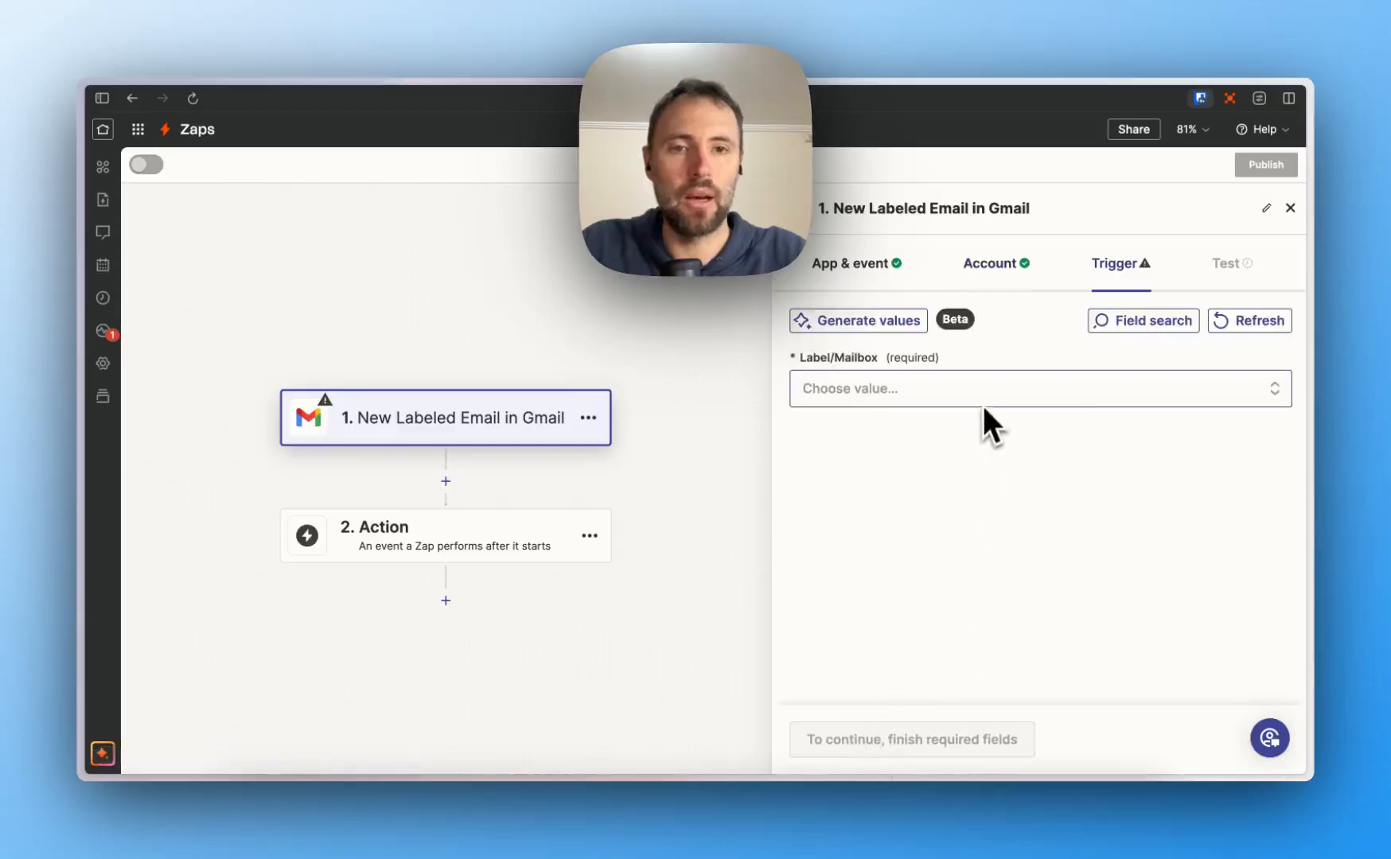
Set the trigger's Label/Mailbox to Send to Notion and test the trigger
left_click(899, 398)
scroll(891, 534, "down", 4)
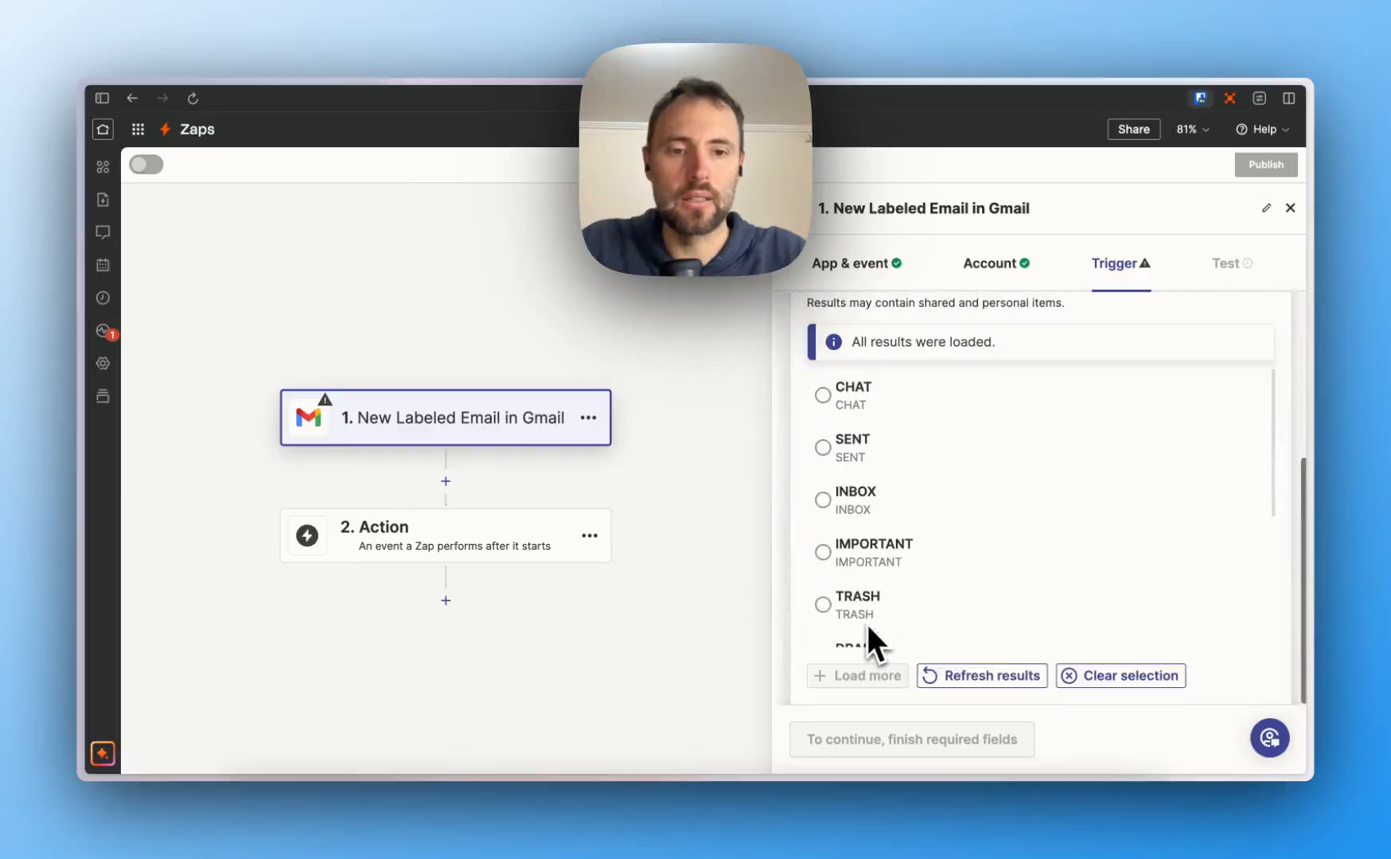
scroll(868, 629, "down", 8)
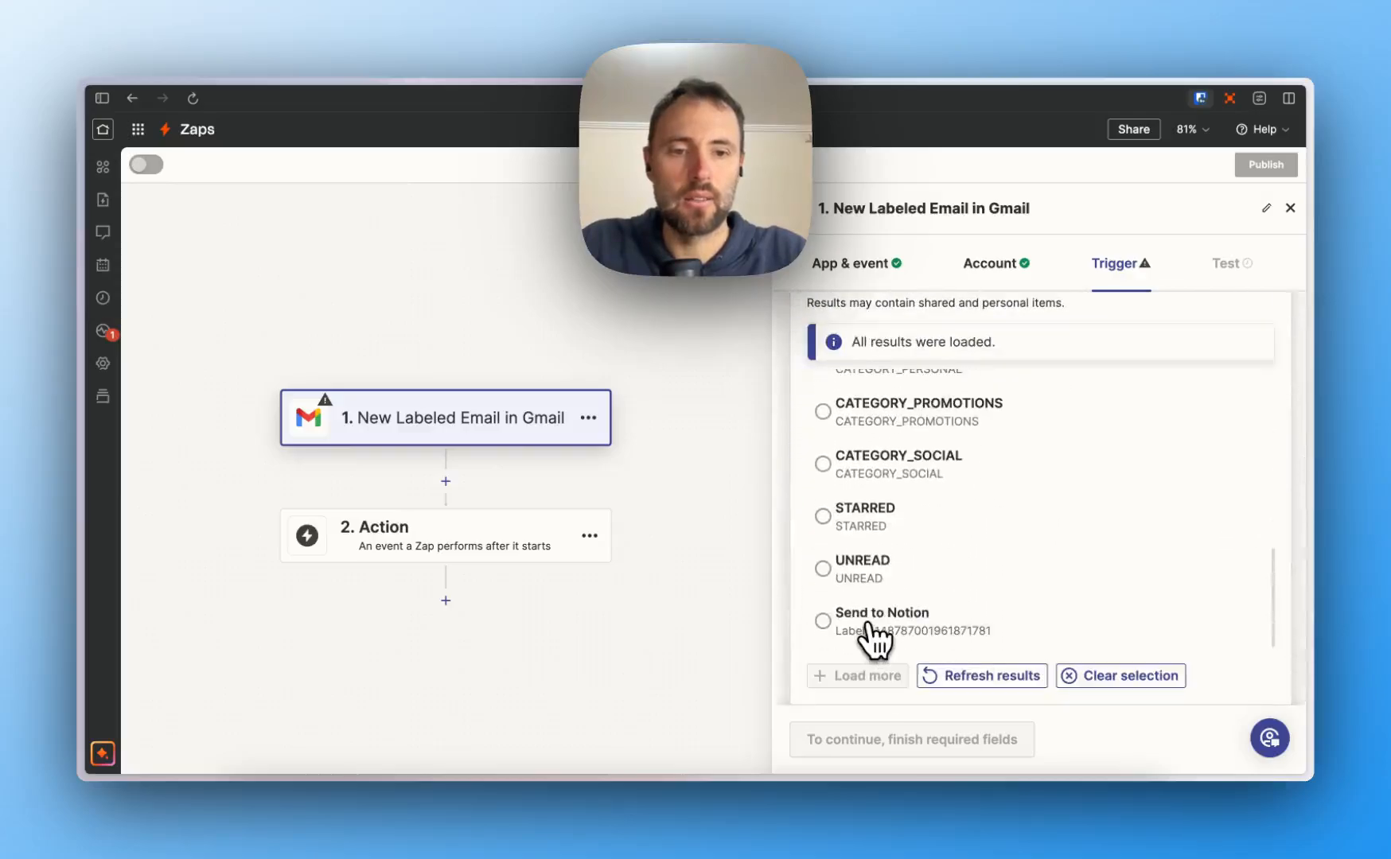
left_click(860, 625)
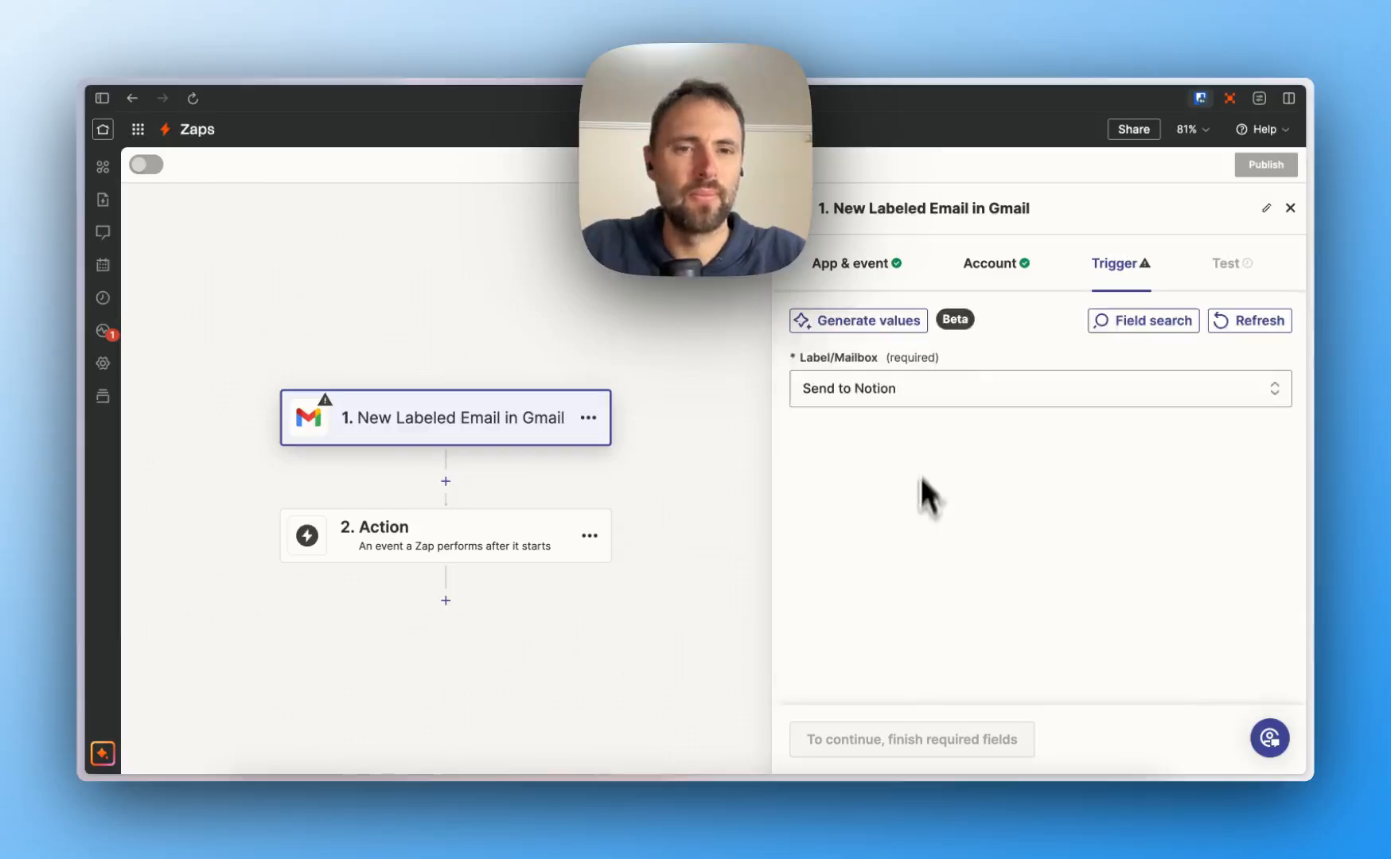
left_click(833, 744)
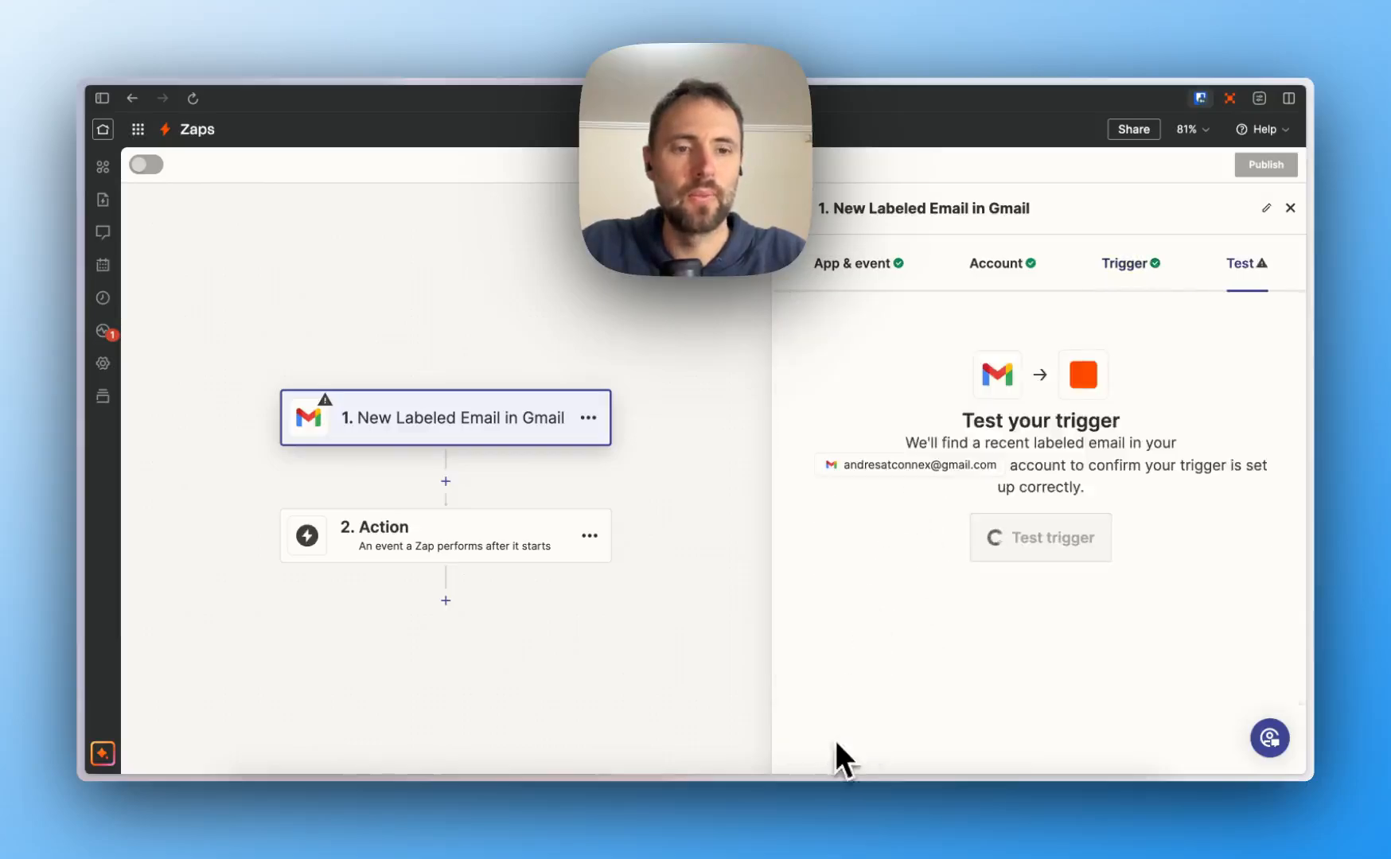
left_click(1026, 557)
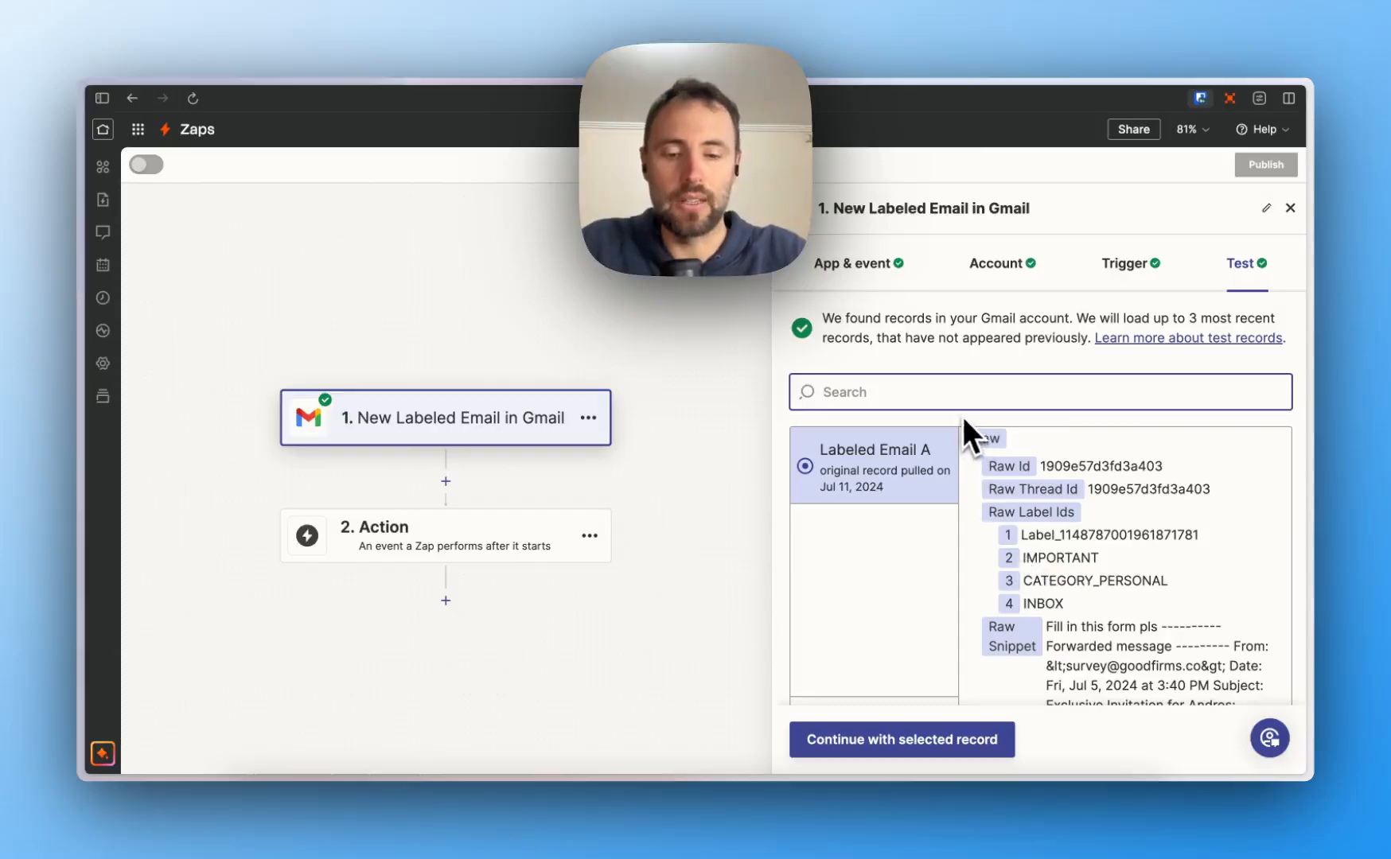
Search the test record for "subject" and for "body", and examine the email body fields
type("subject")
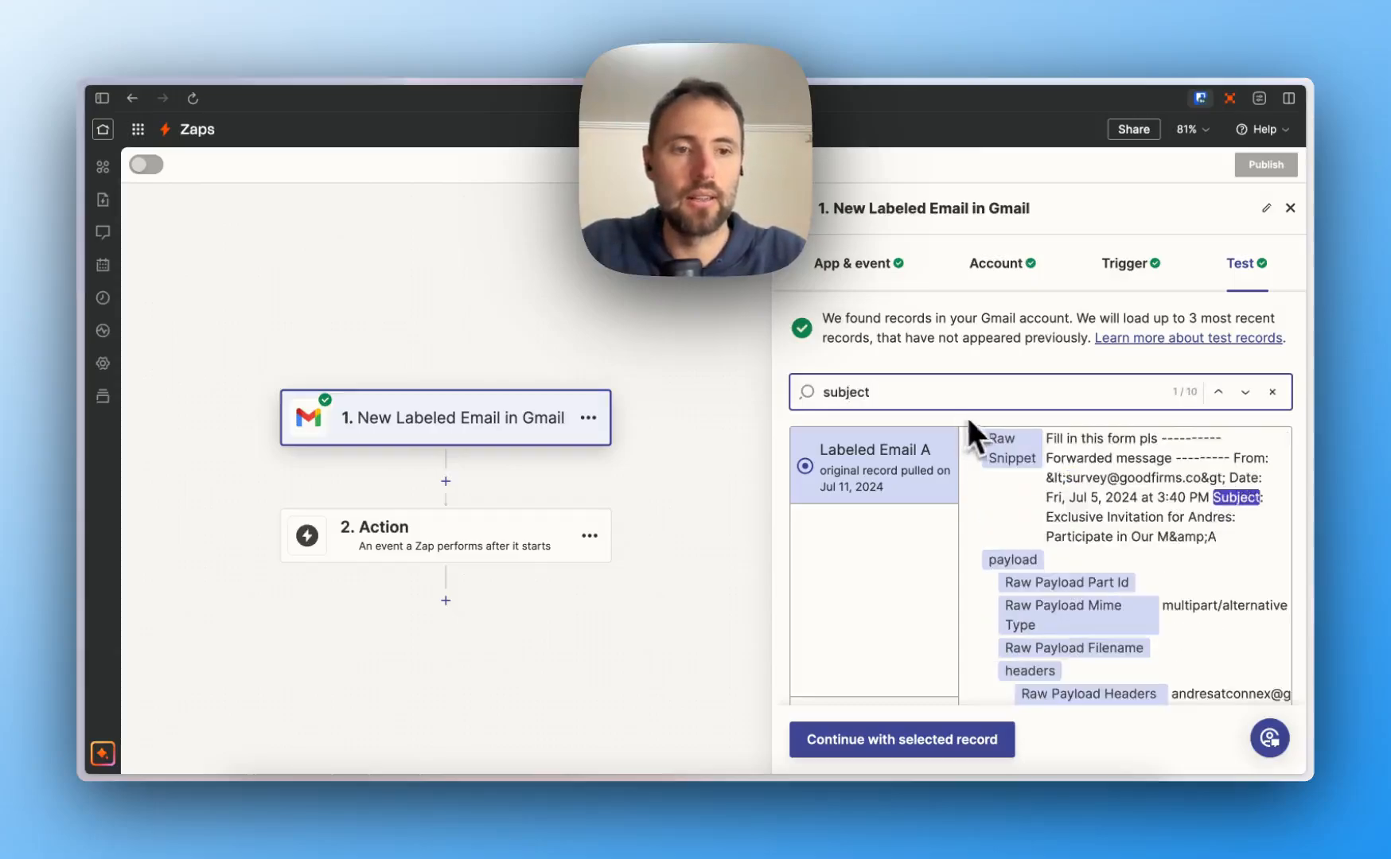
double_click(913, 391)
type("body")
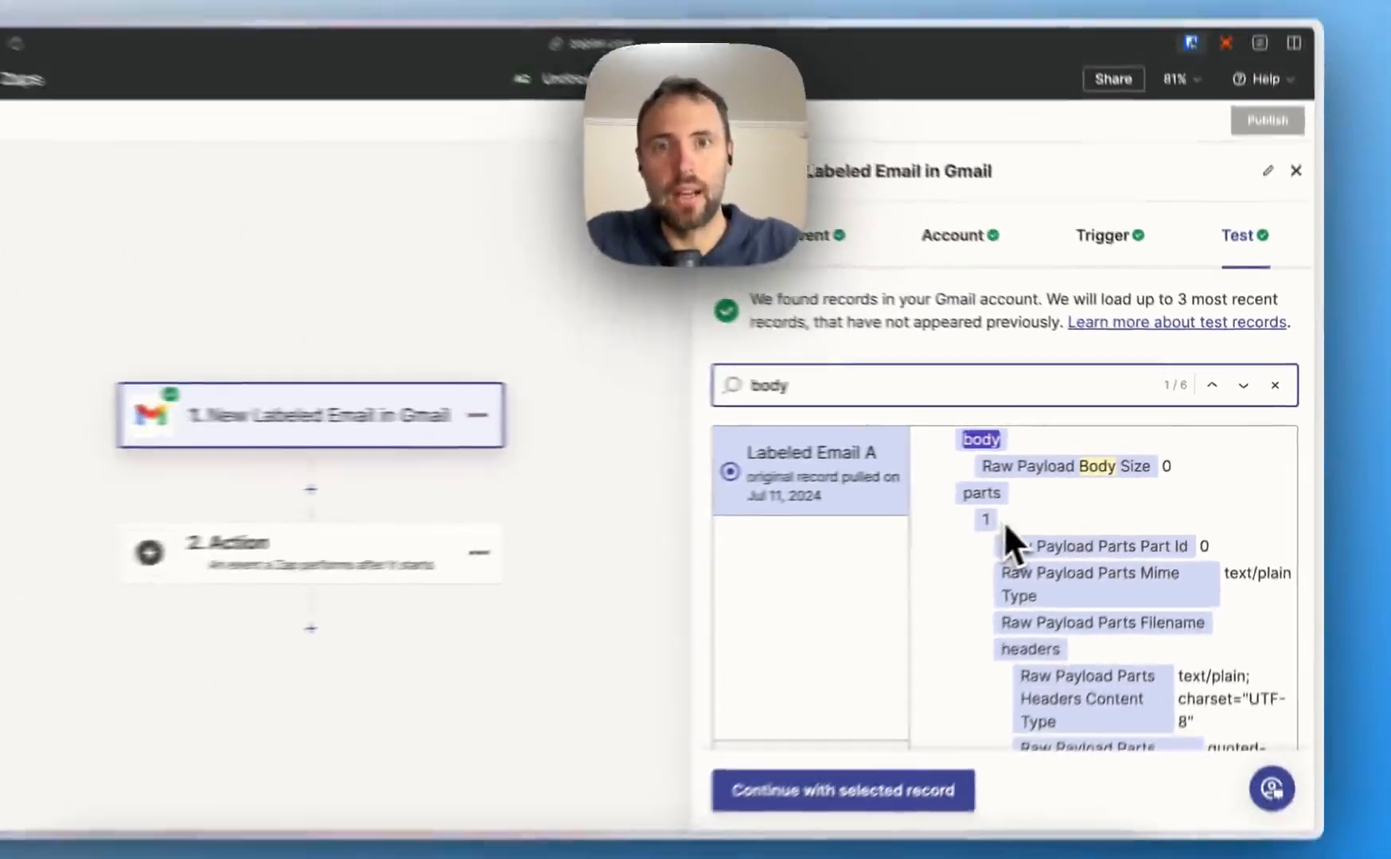
scroll(827, 585, "down", 2)
scroll(1039, 513, "down", 1)
scroll(1041, 513, "down", 2)
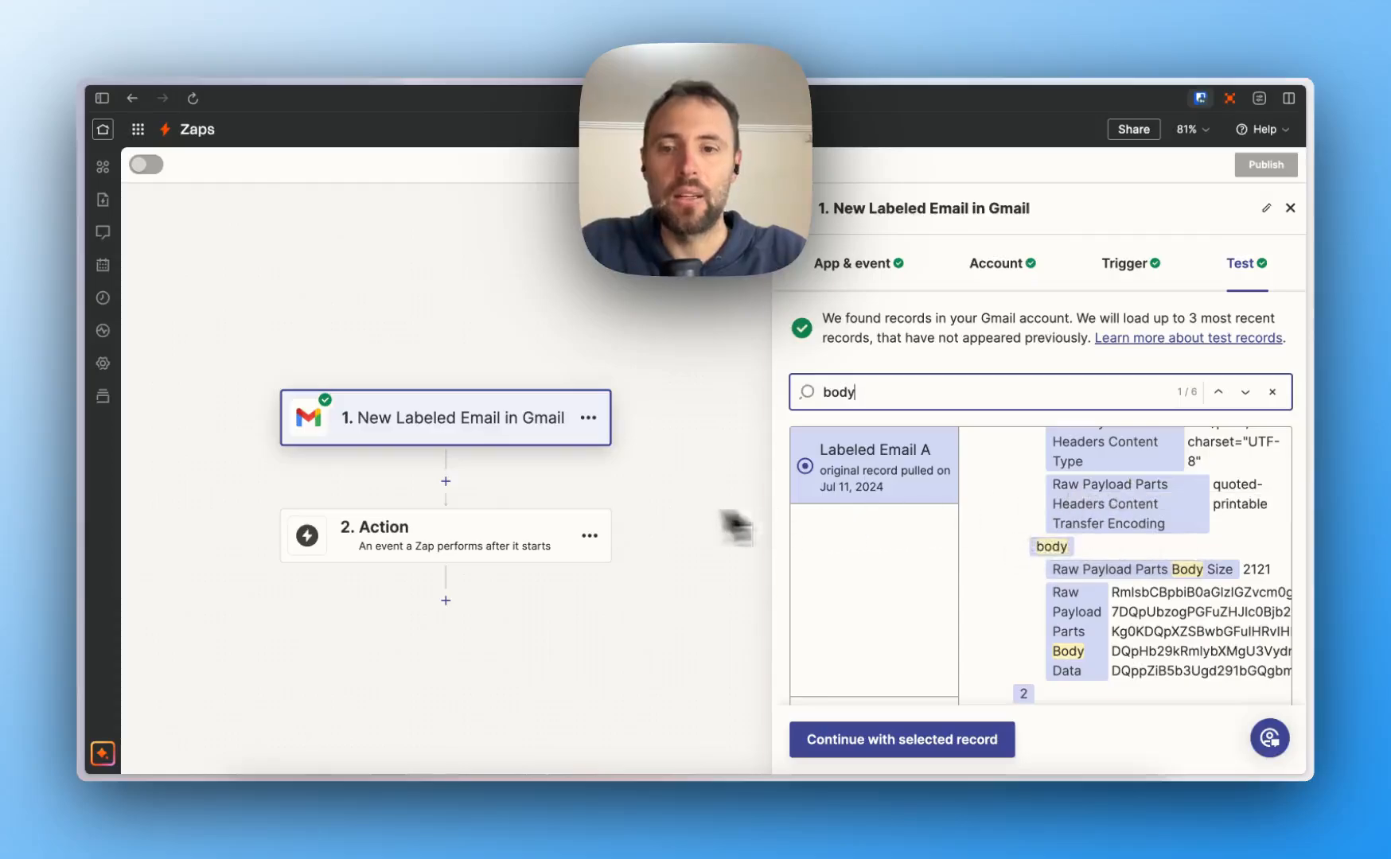
Set the Zap's second step to Notion with the Create Database Item event and continue to the account settings
left_click(503, 549)
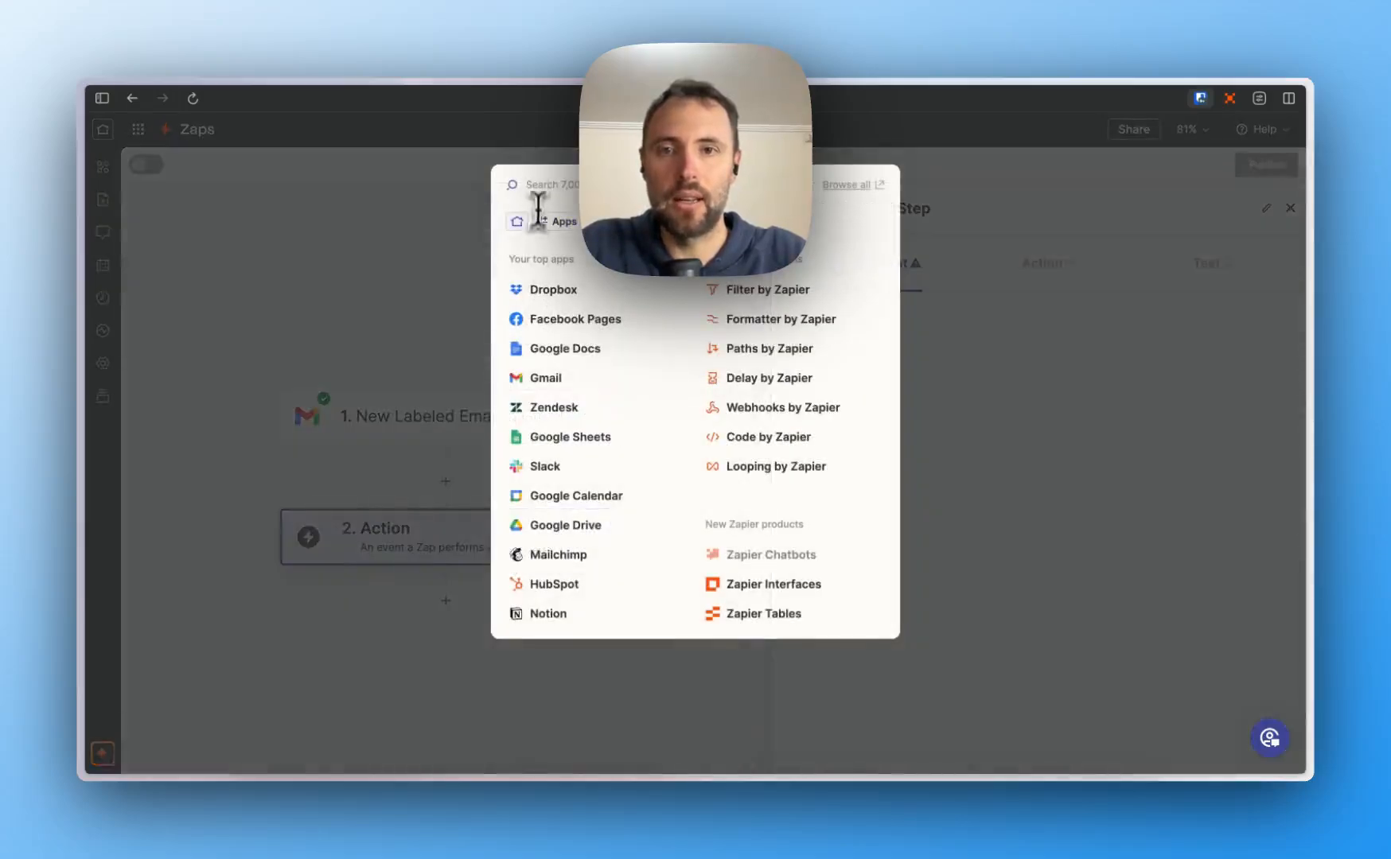
type("notion")
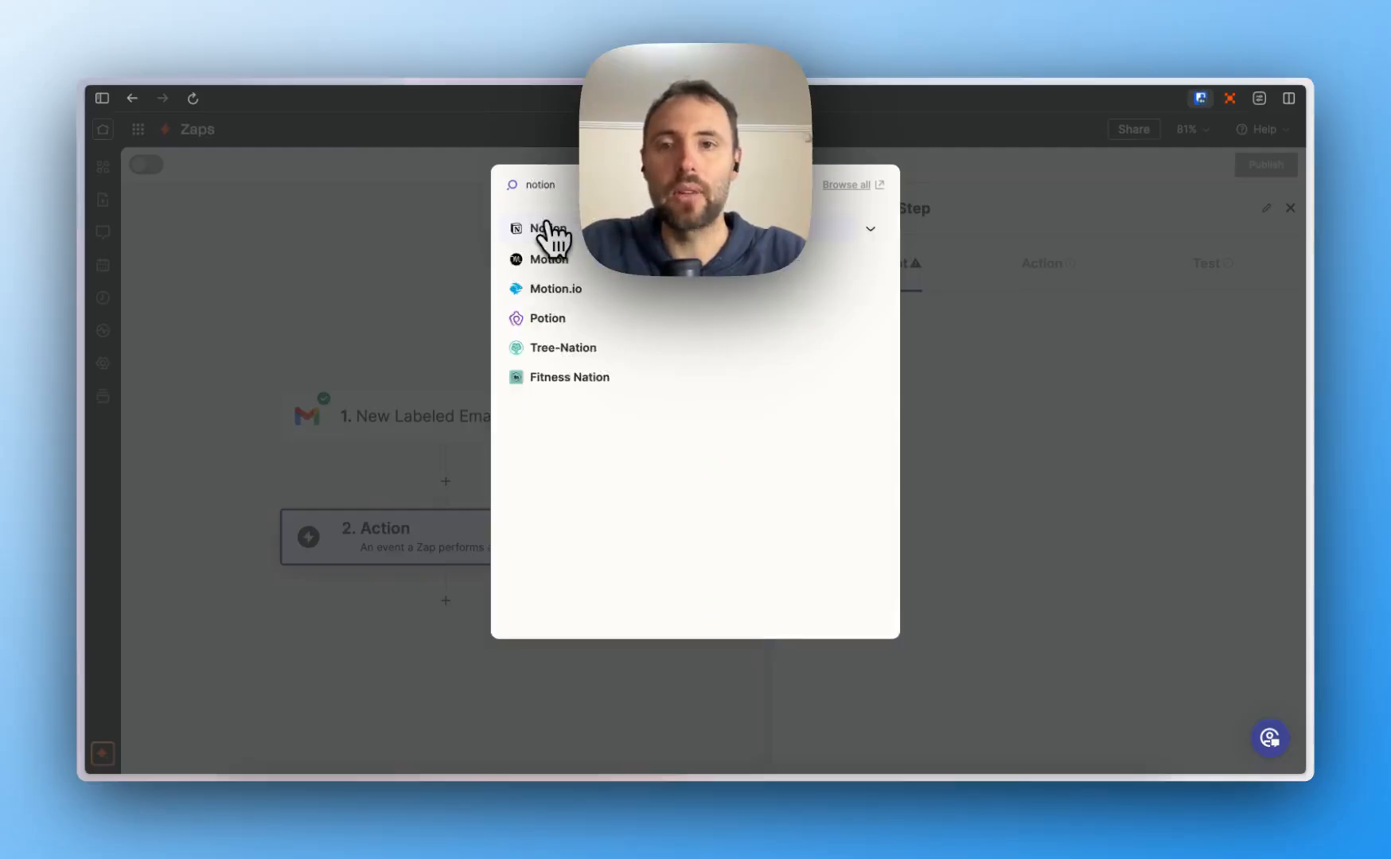
left_click(549, 231)
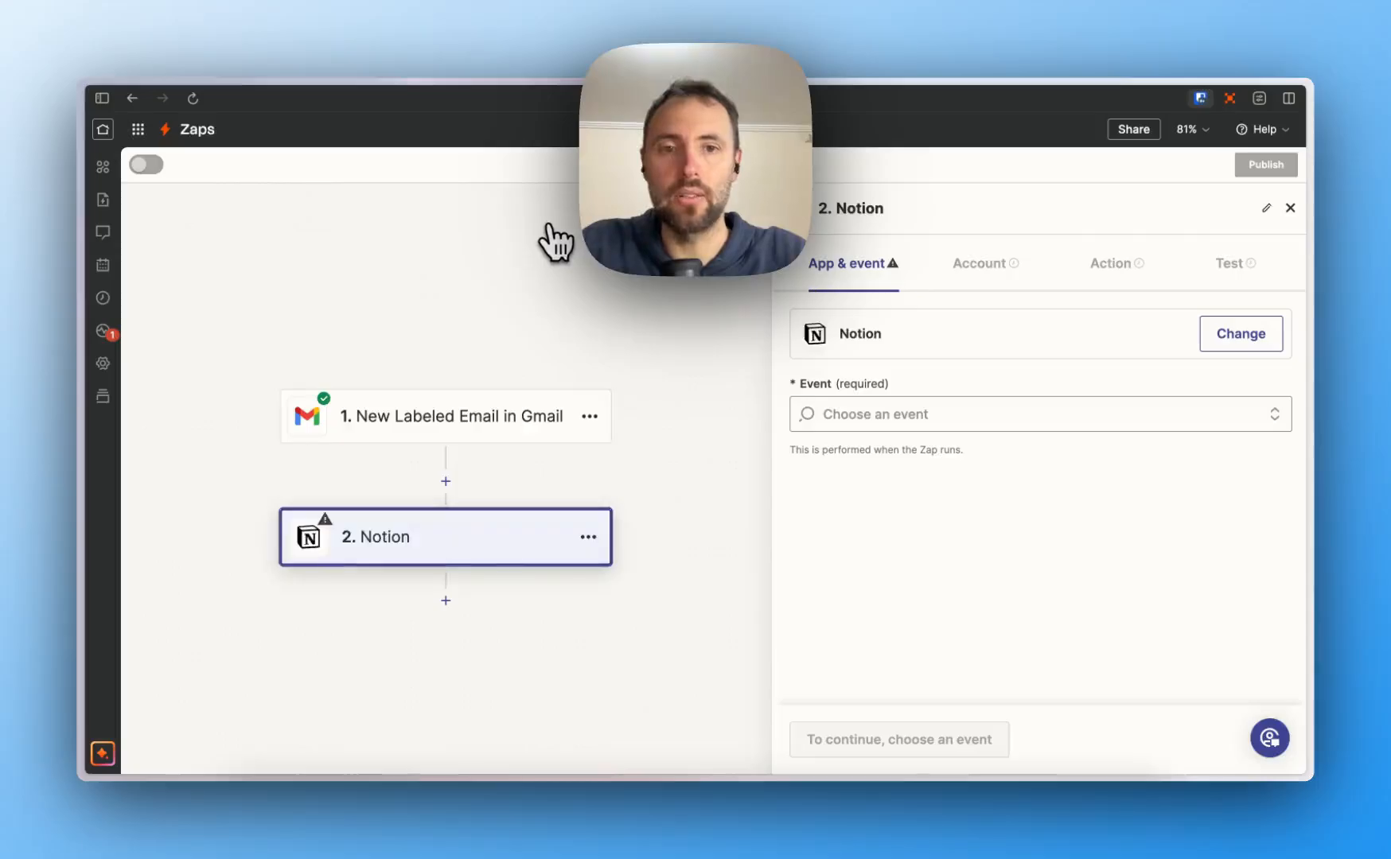
left_click(868, 403)
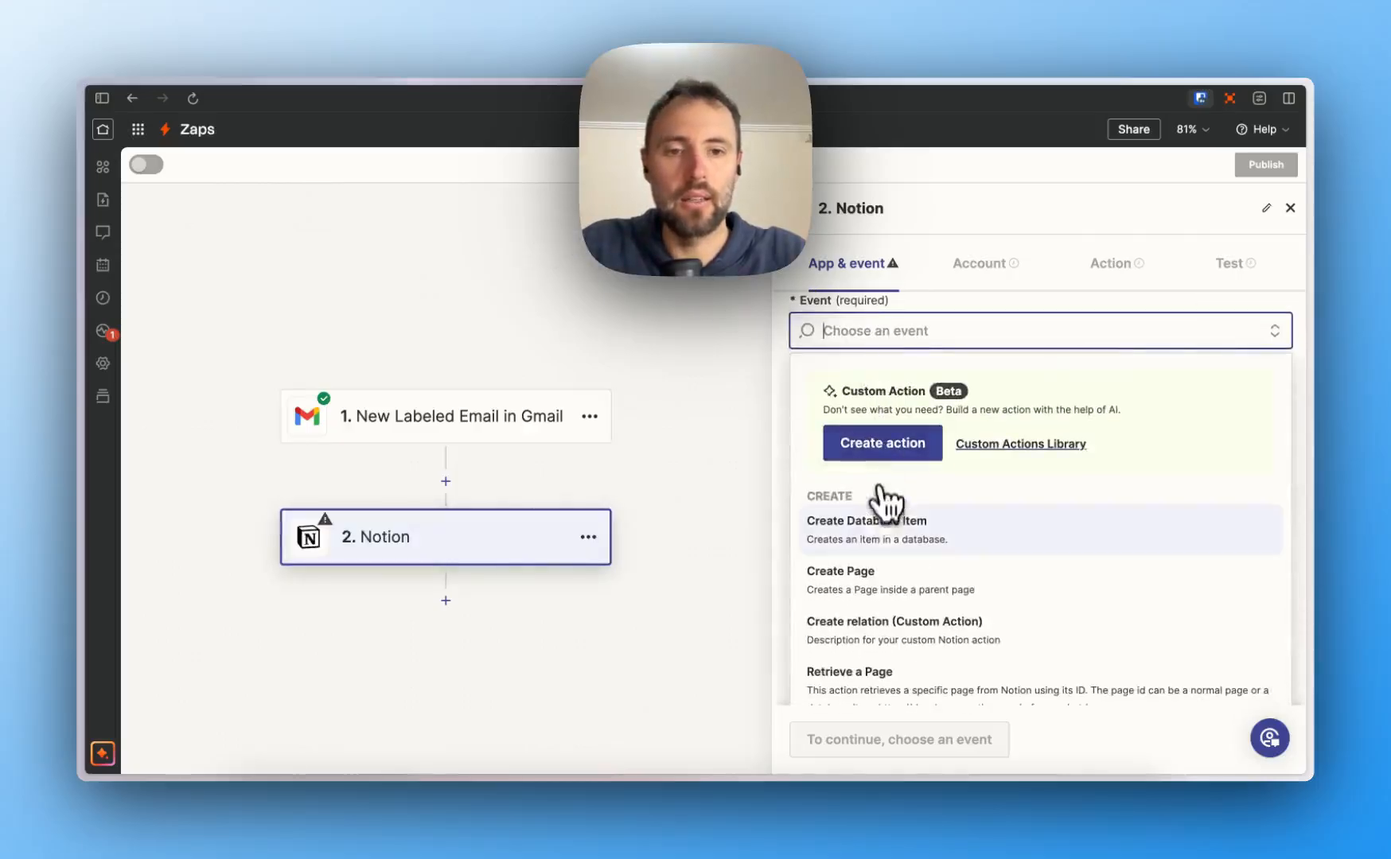
left_click(921, 533)
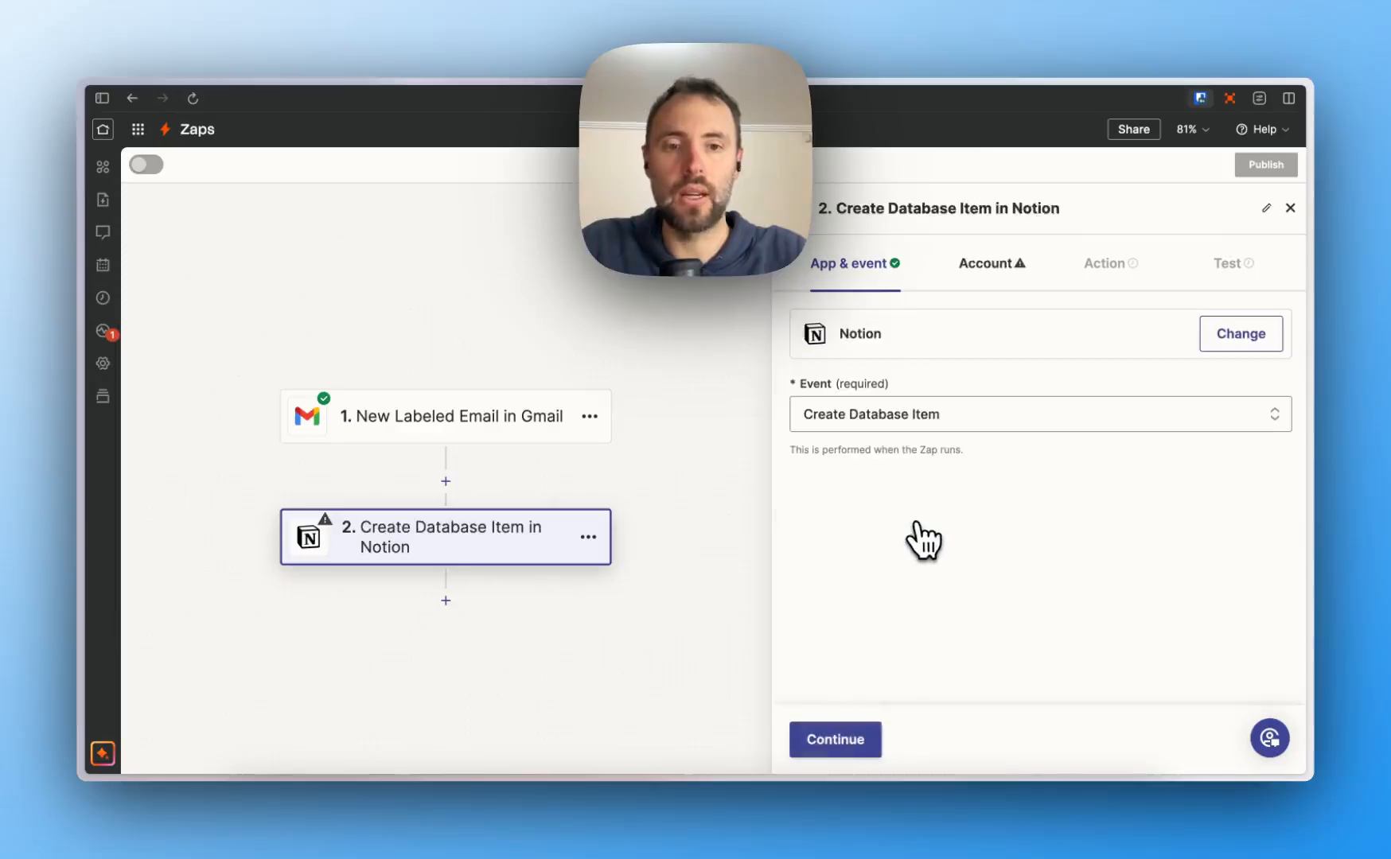
left_click(856, 742)
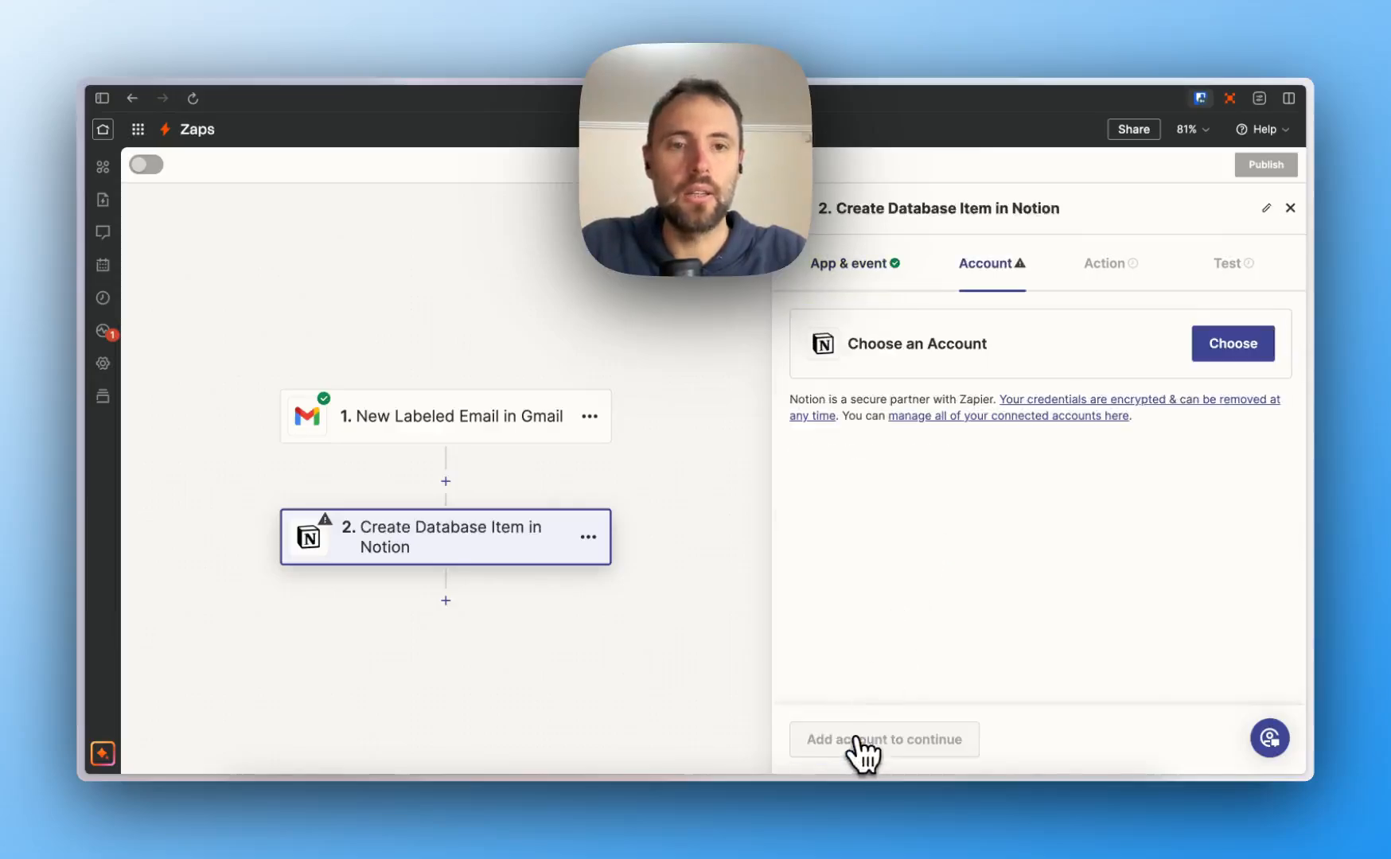
Choose the Connex Webinars workspace account for the Notion action
left_click(1226, 344)
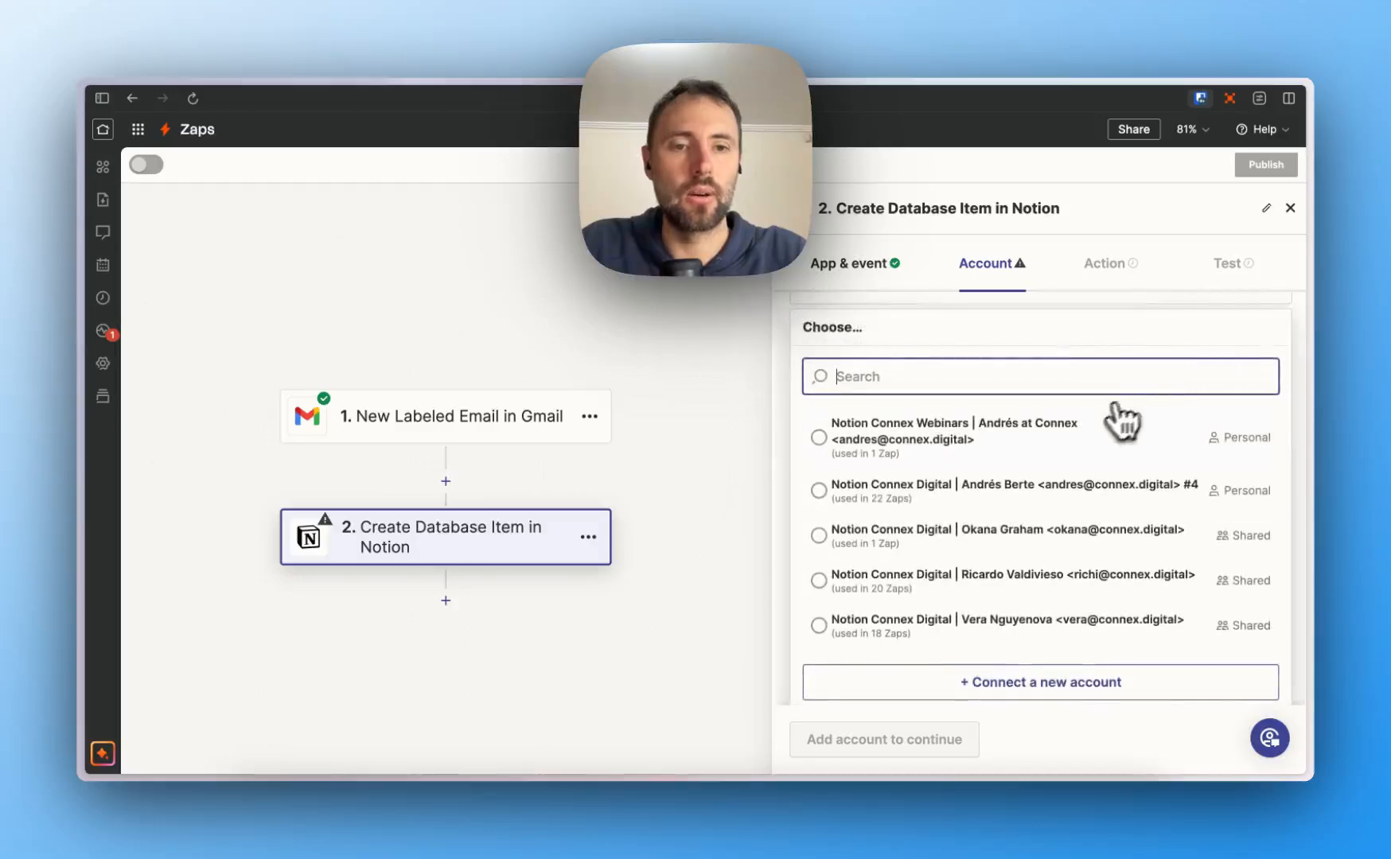
left_click(1094, 426)
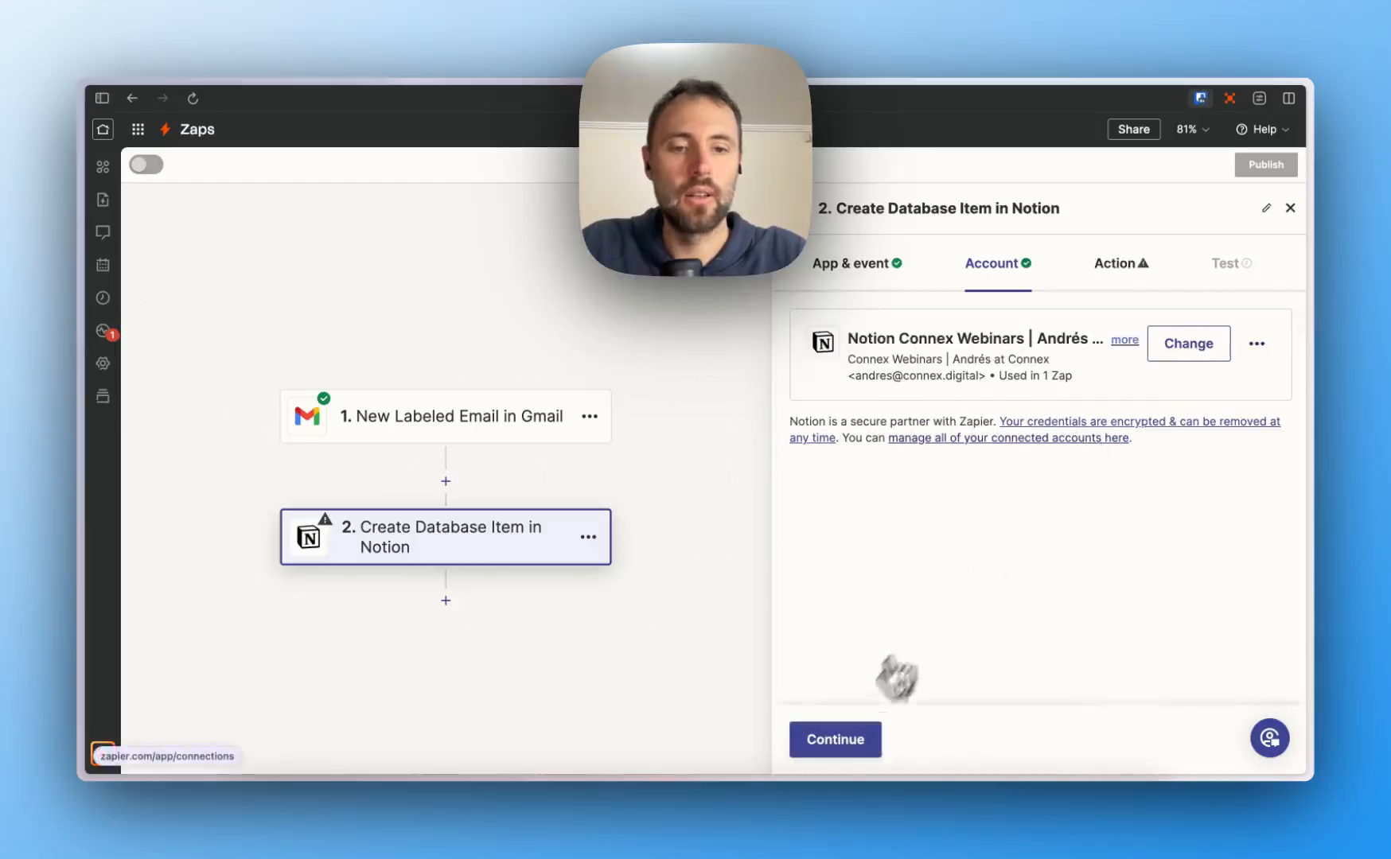
Continue to the Notion action's configuration and choose Task List as the database
left_click(836, 744)
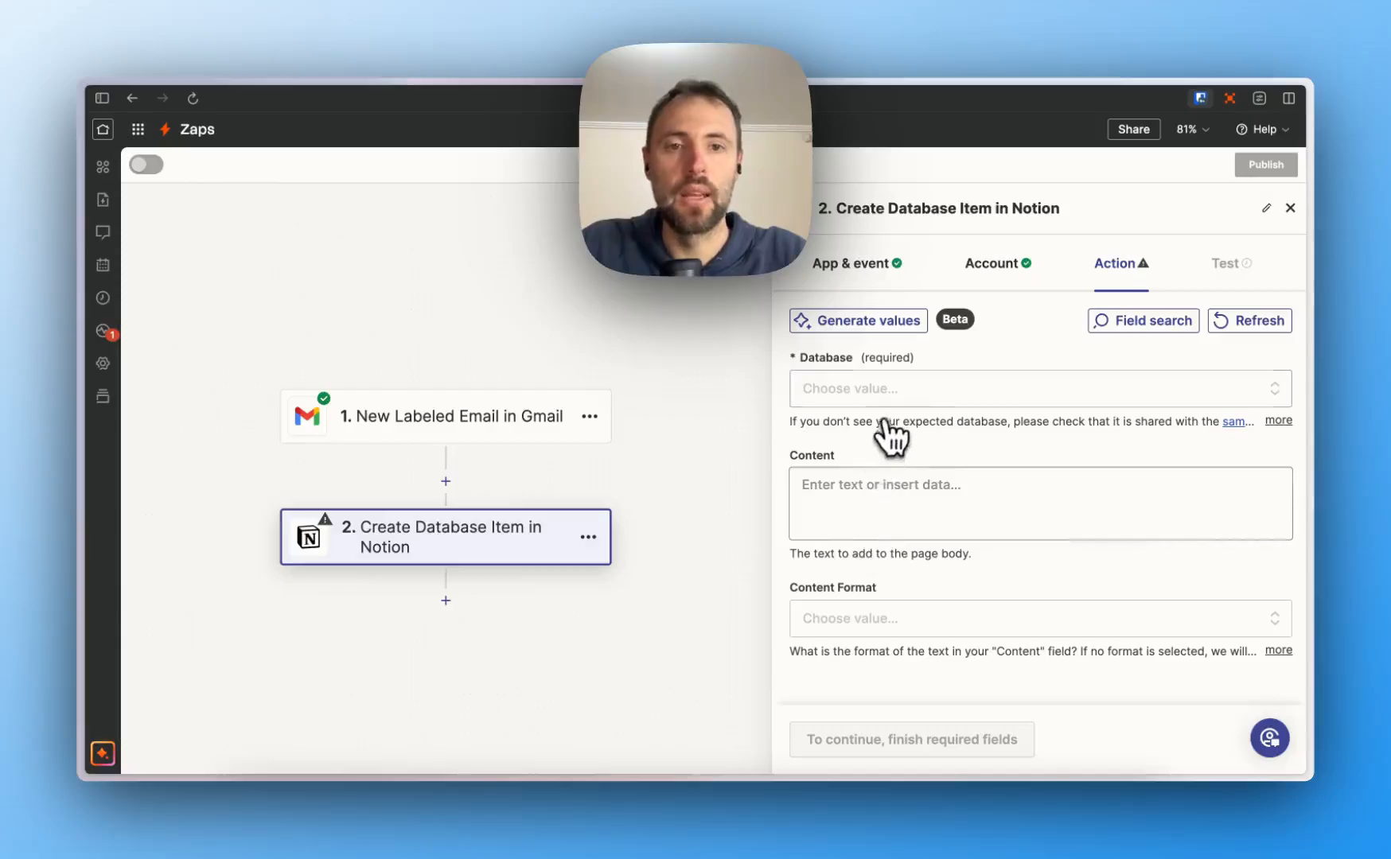
left_click(903, 390)
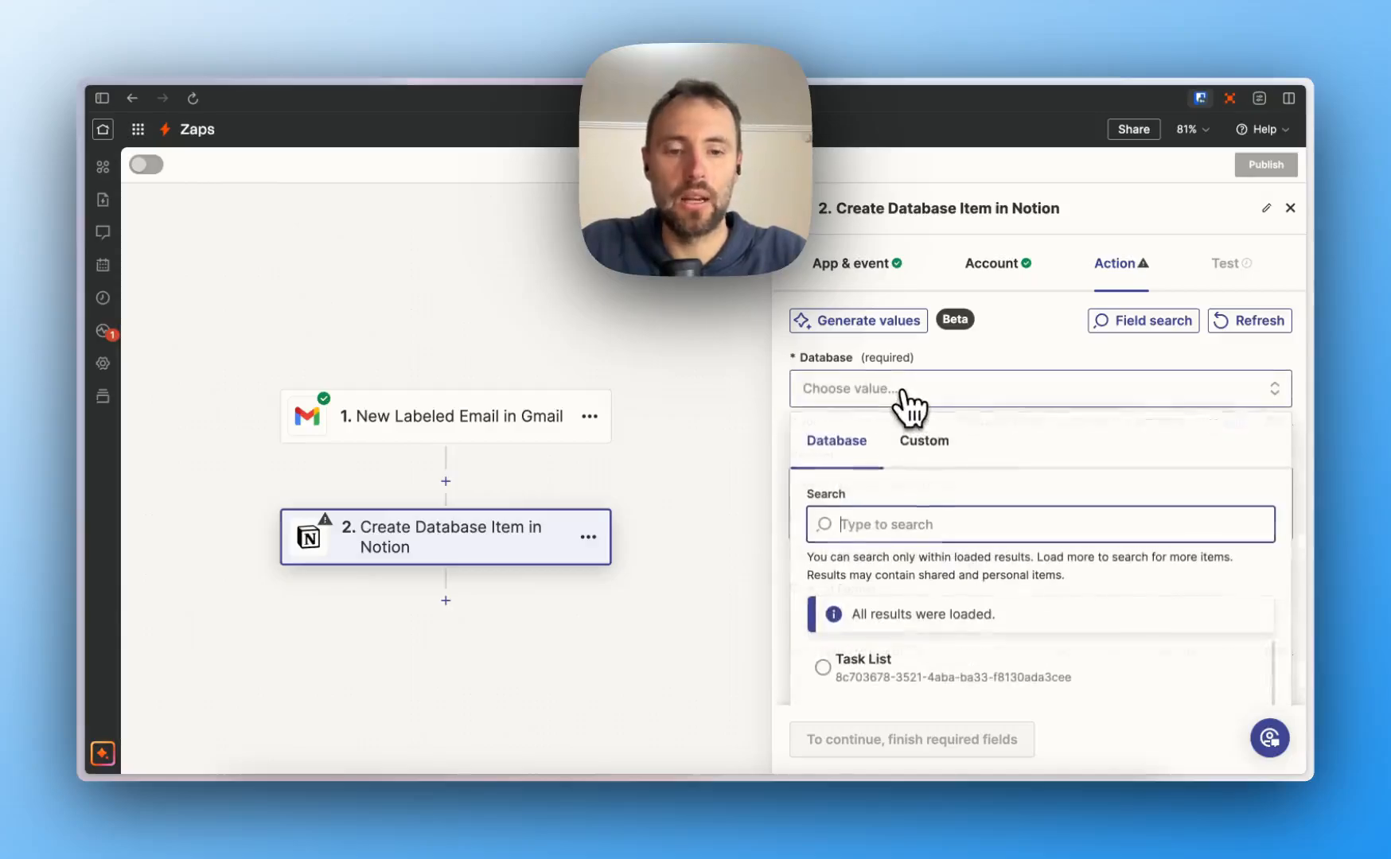
type("tas")
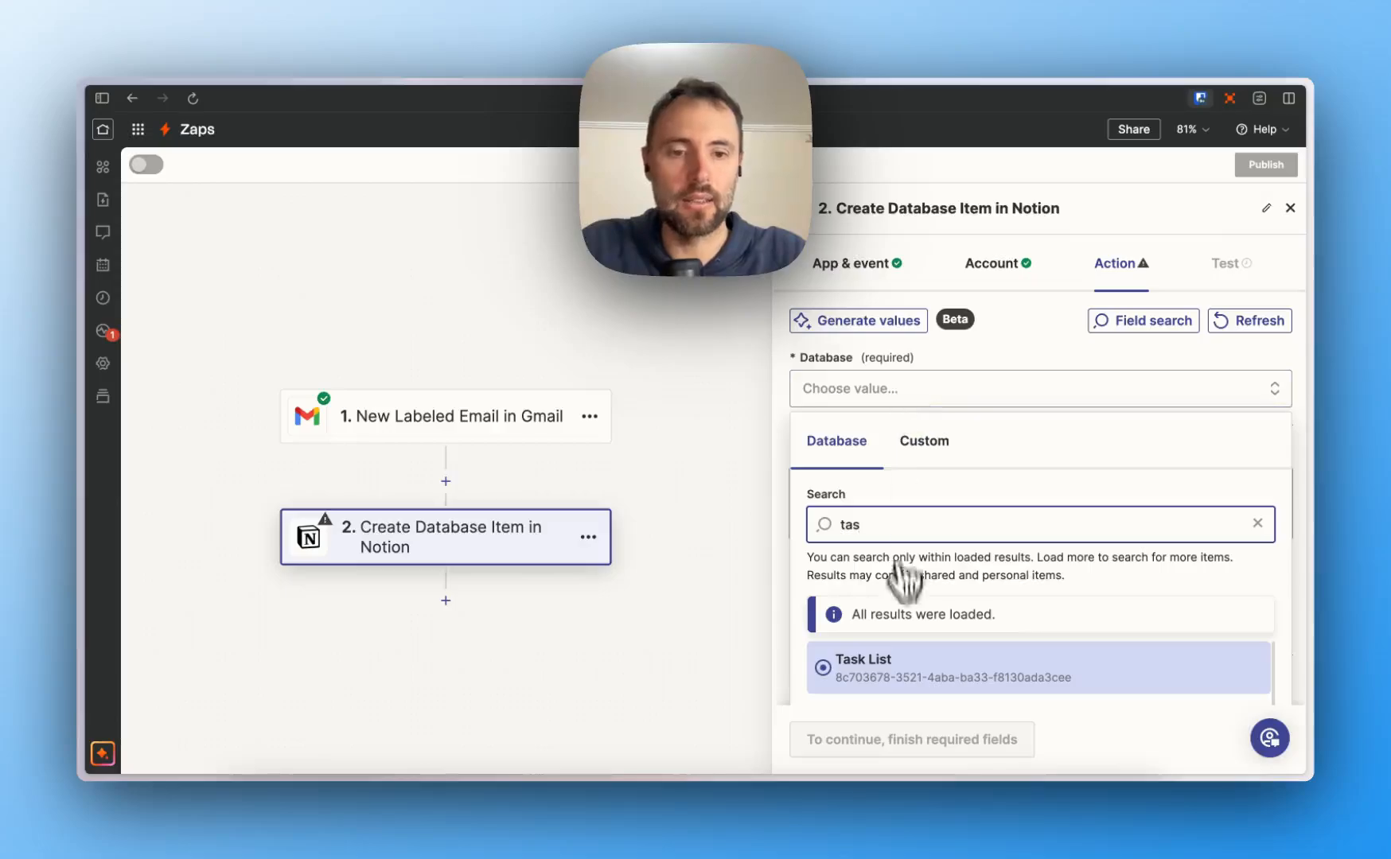
left_click(907, 672)
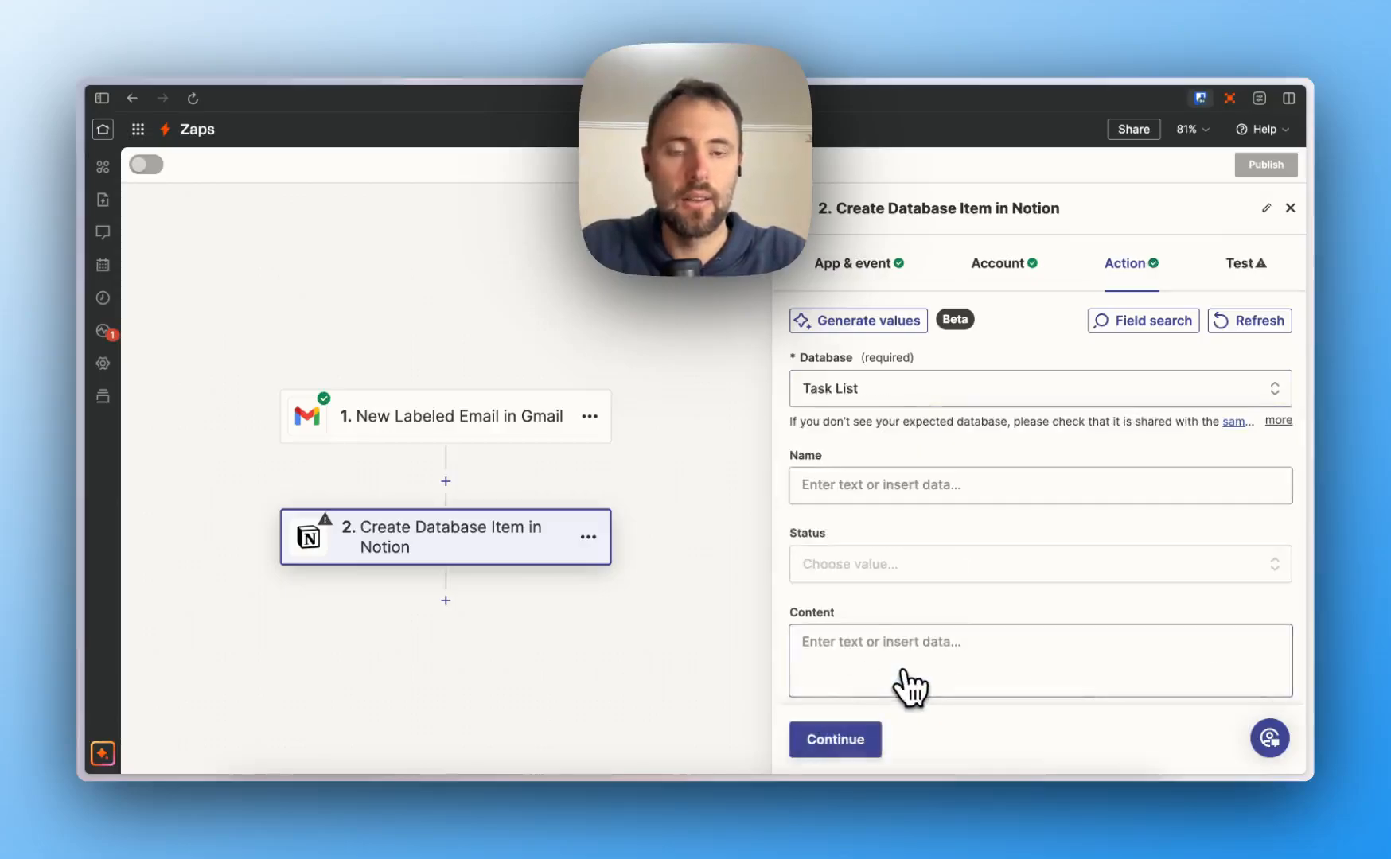
Set the Status of the new Notion database item to To Do
scroll(910, 686, "down", 3)
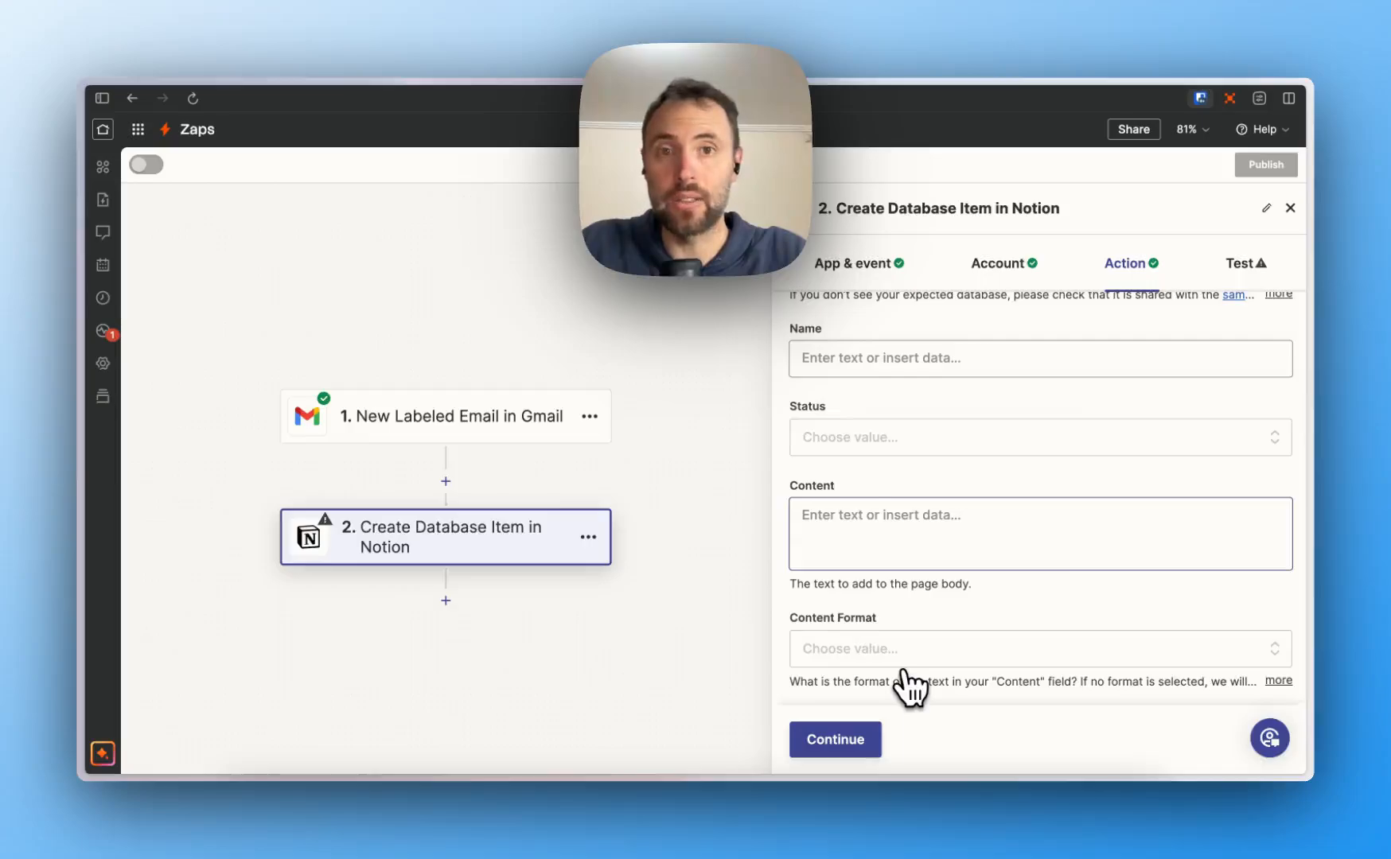
scroll(909, 686, "up", 1)
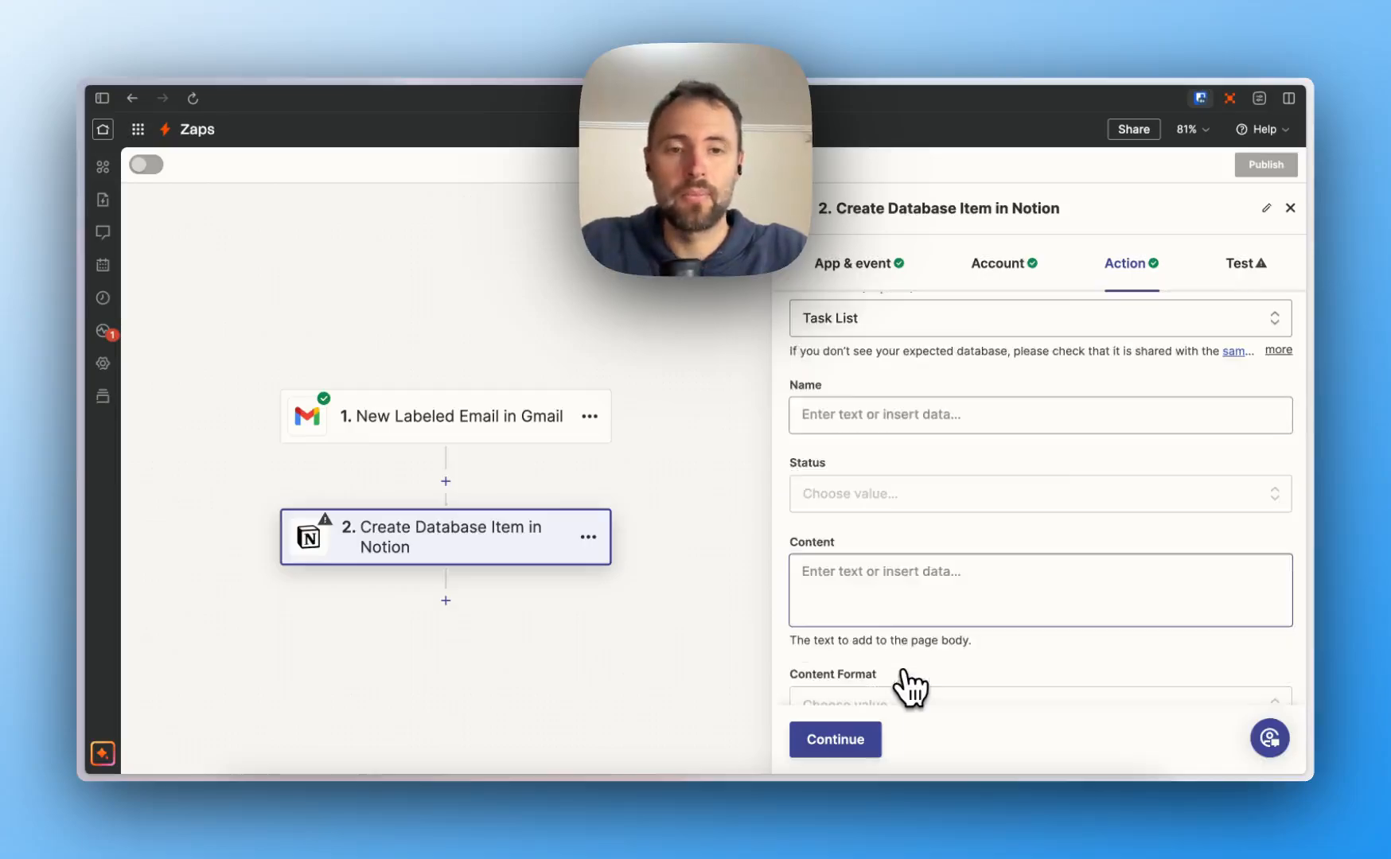
left_click(892, 501)
left_click(887, 589)
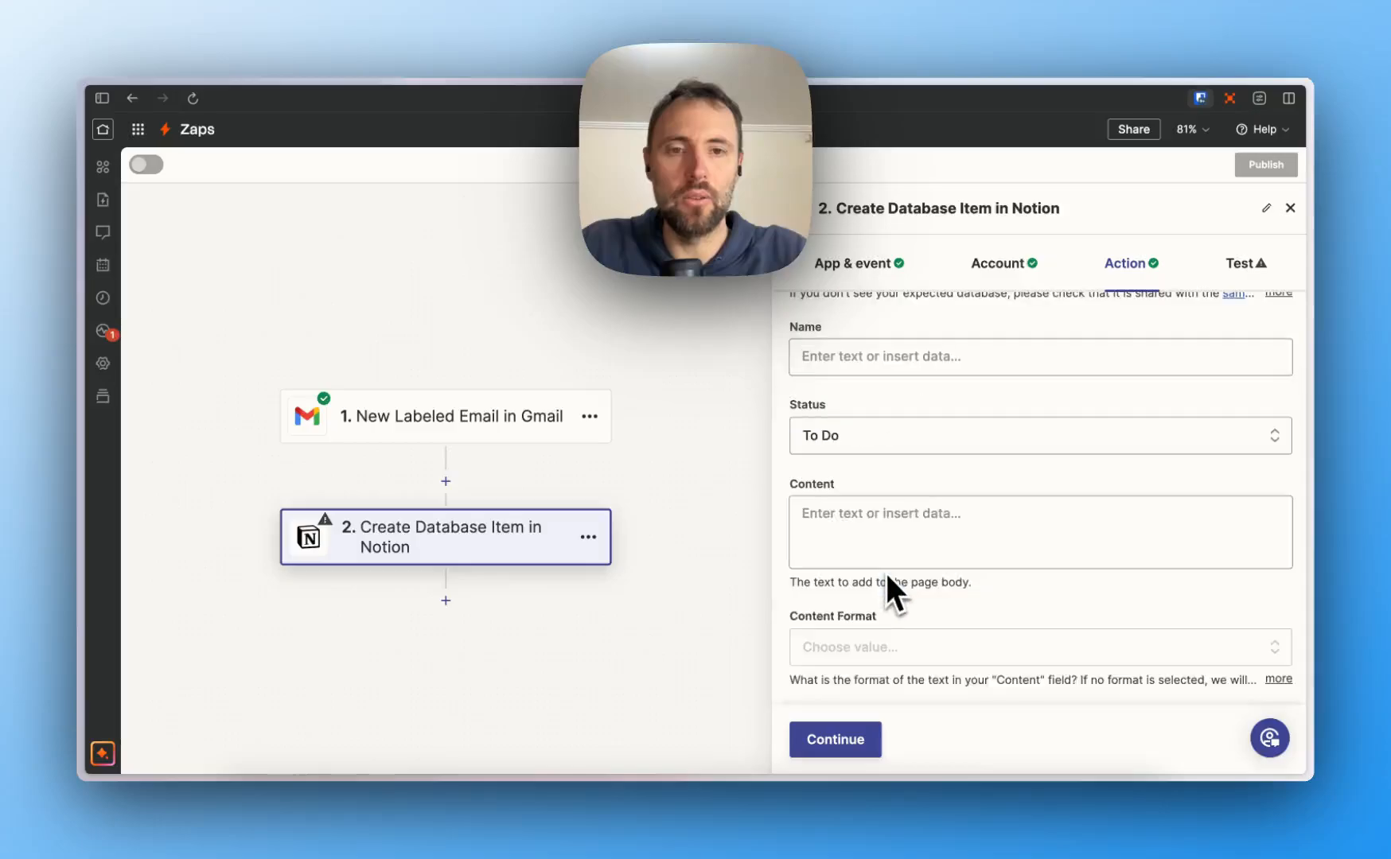
Map the Name of the database item to the Gmail email's Subject field
scroll(888, 578, "up", 1)
left_click(863, 429)
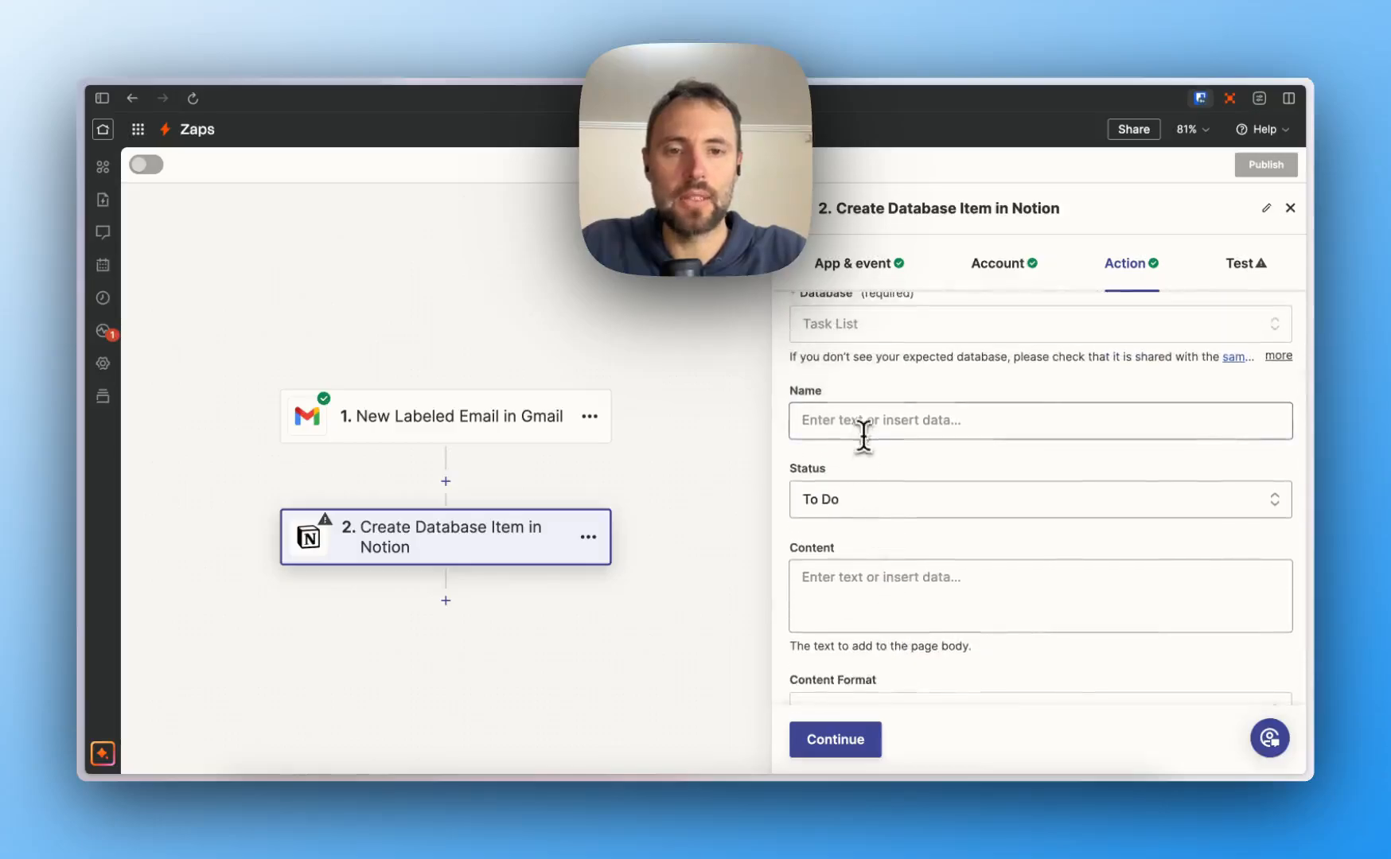
left_click(878, 519)
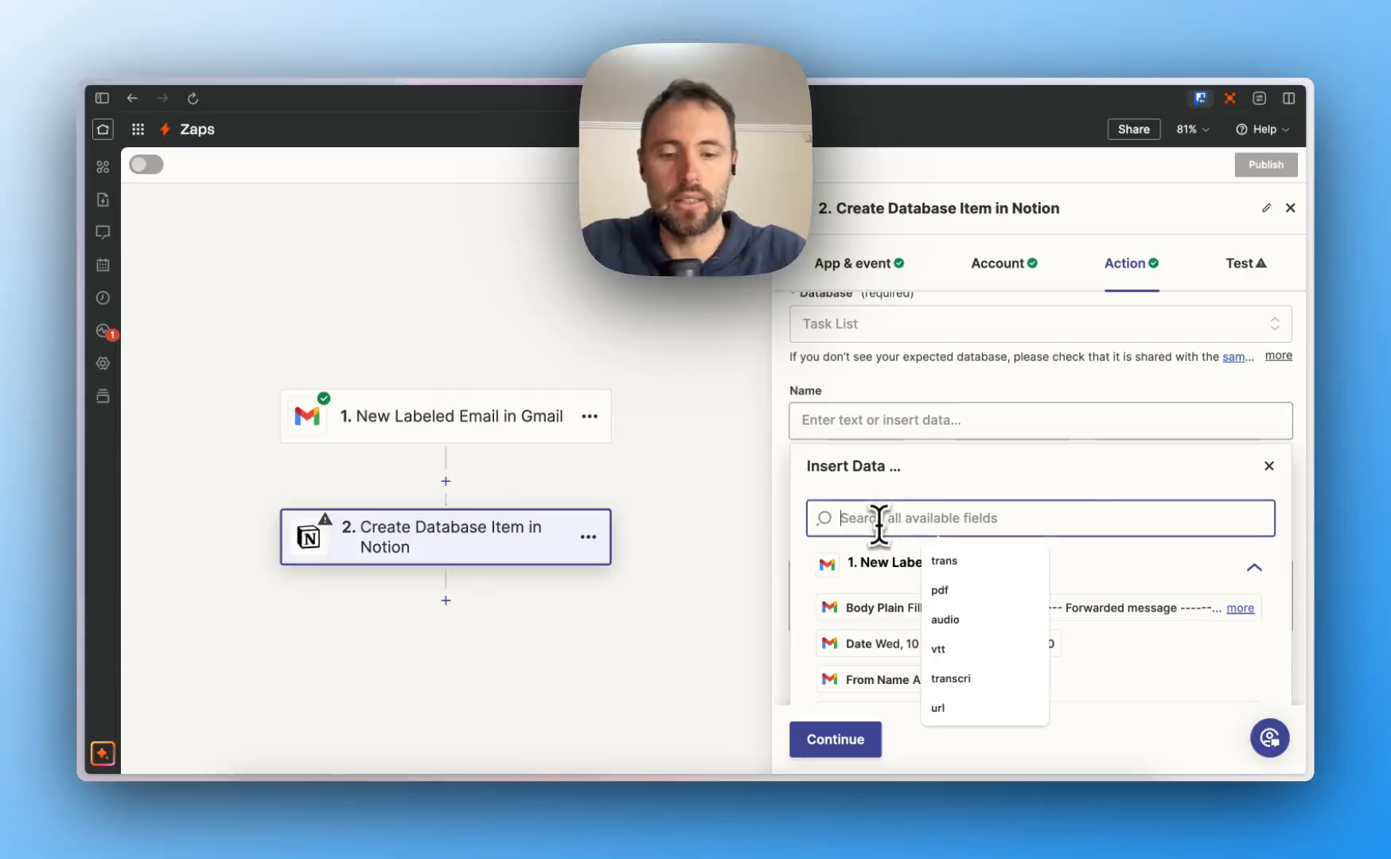
type("sub")
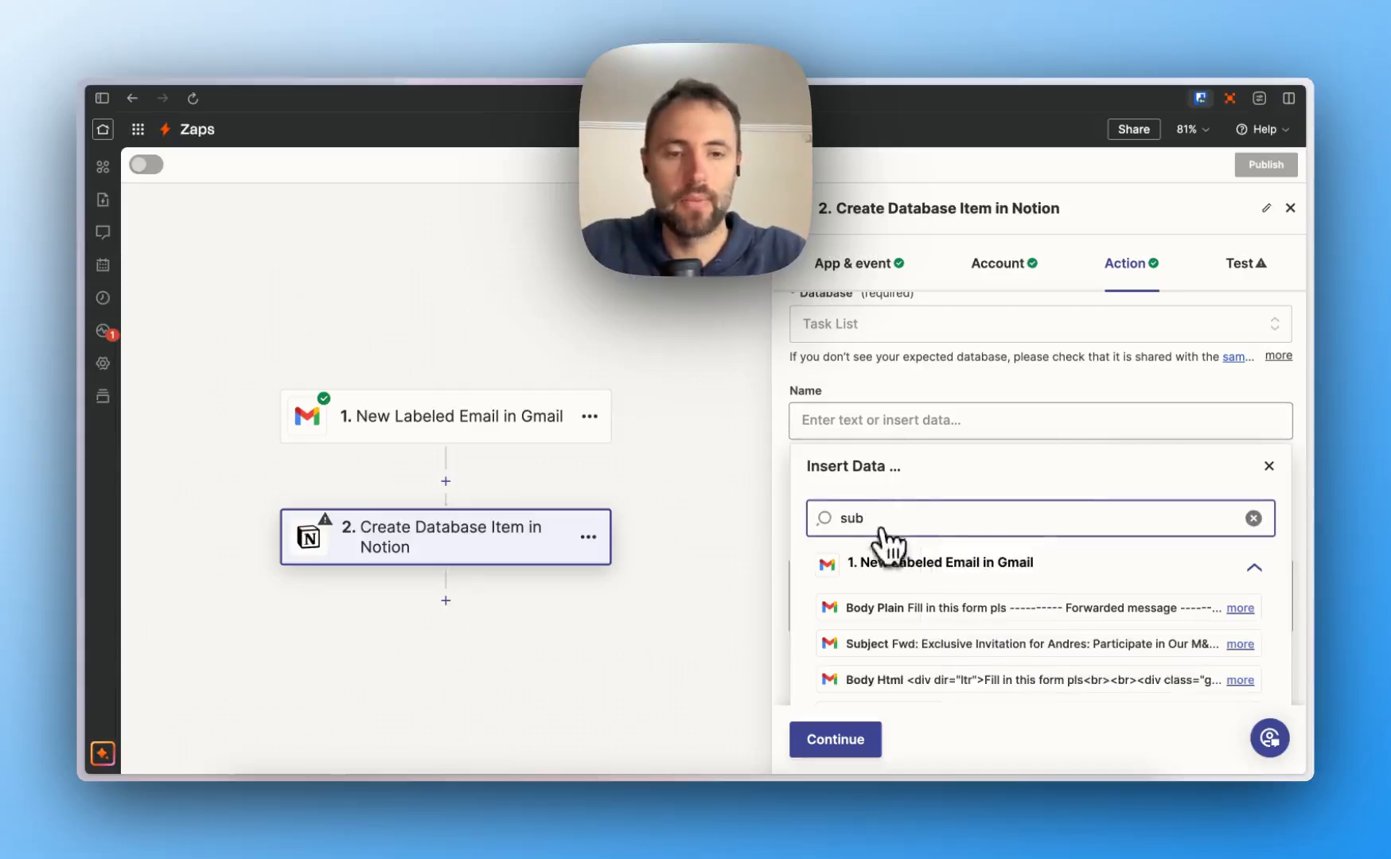
left_click(934, 643)
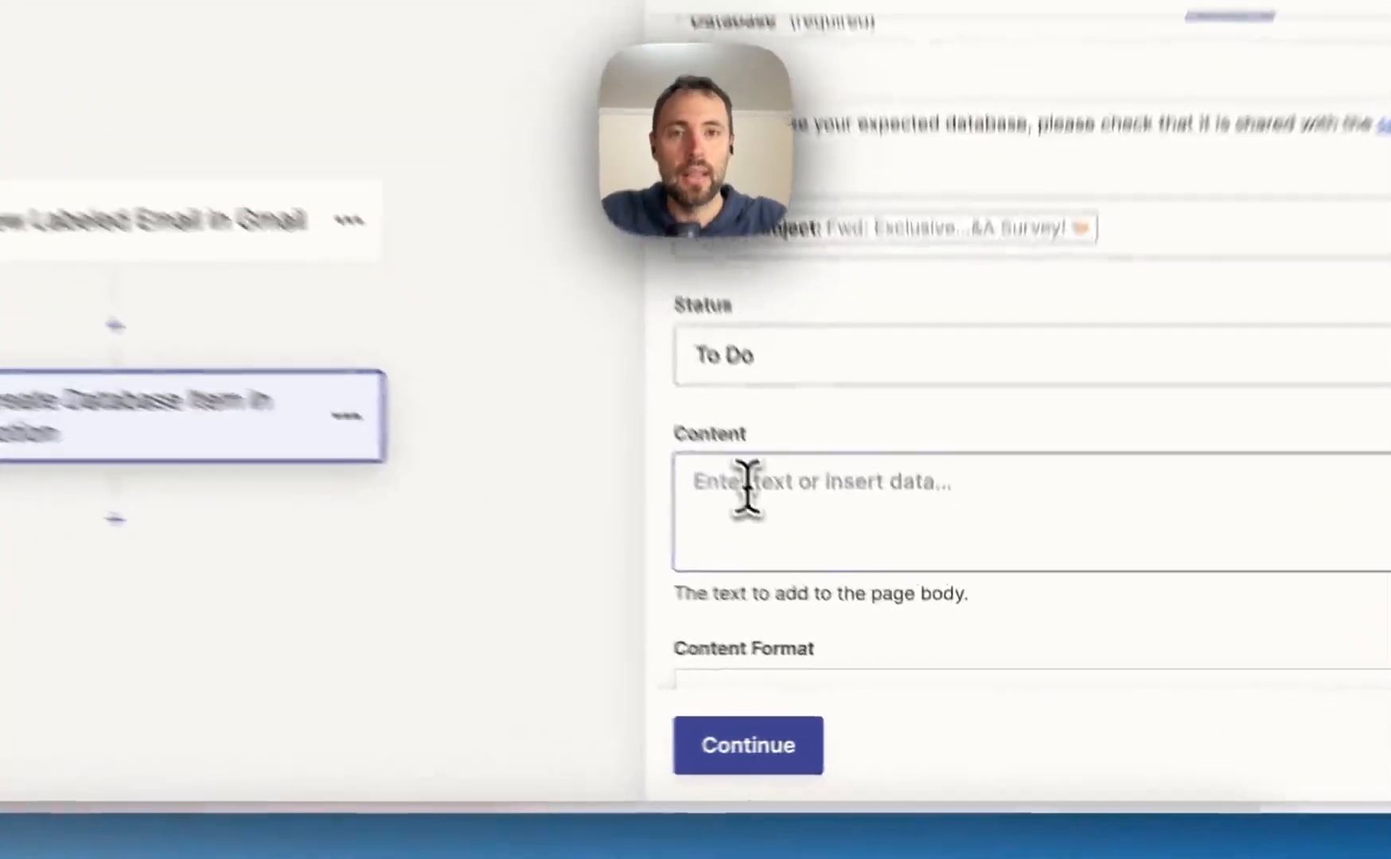
Fill the item's Content with "Link to the email thread:" followed by the Gmail Message Url field
left_click(837, 602)
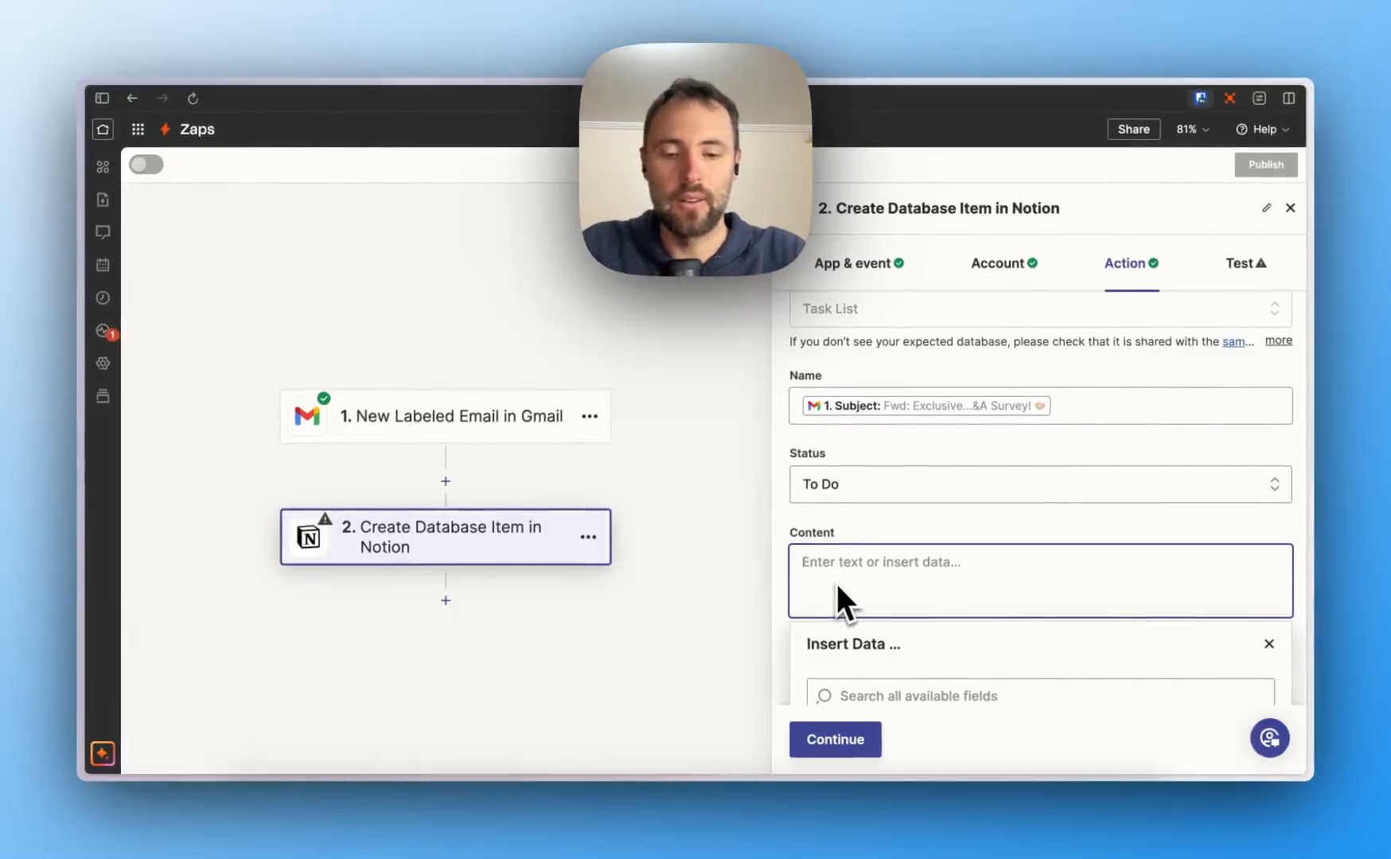
type("Link to the email thread:")
scroll(837, 585, "down", 5)
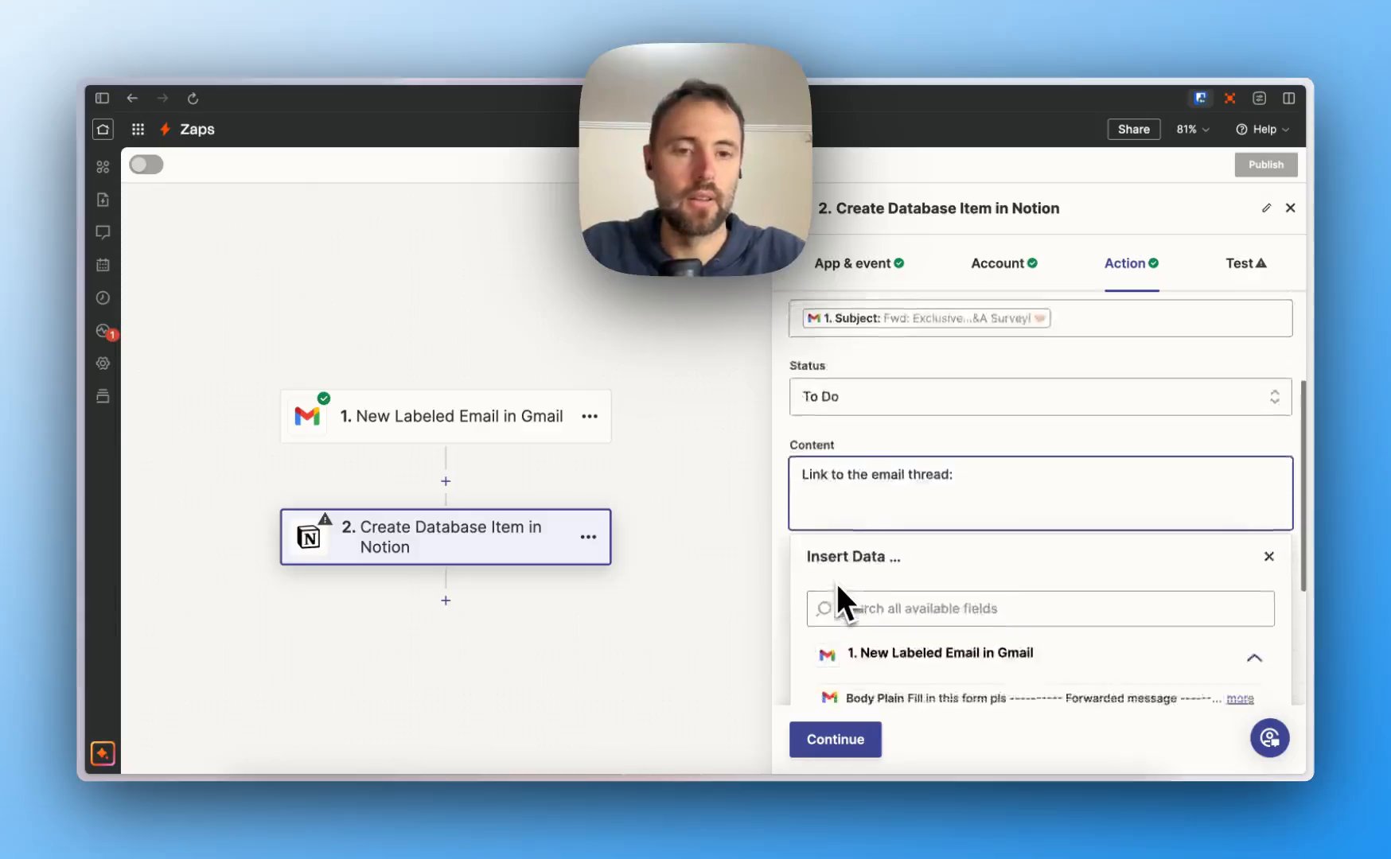
left_click(875, 428)
type("url")
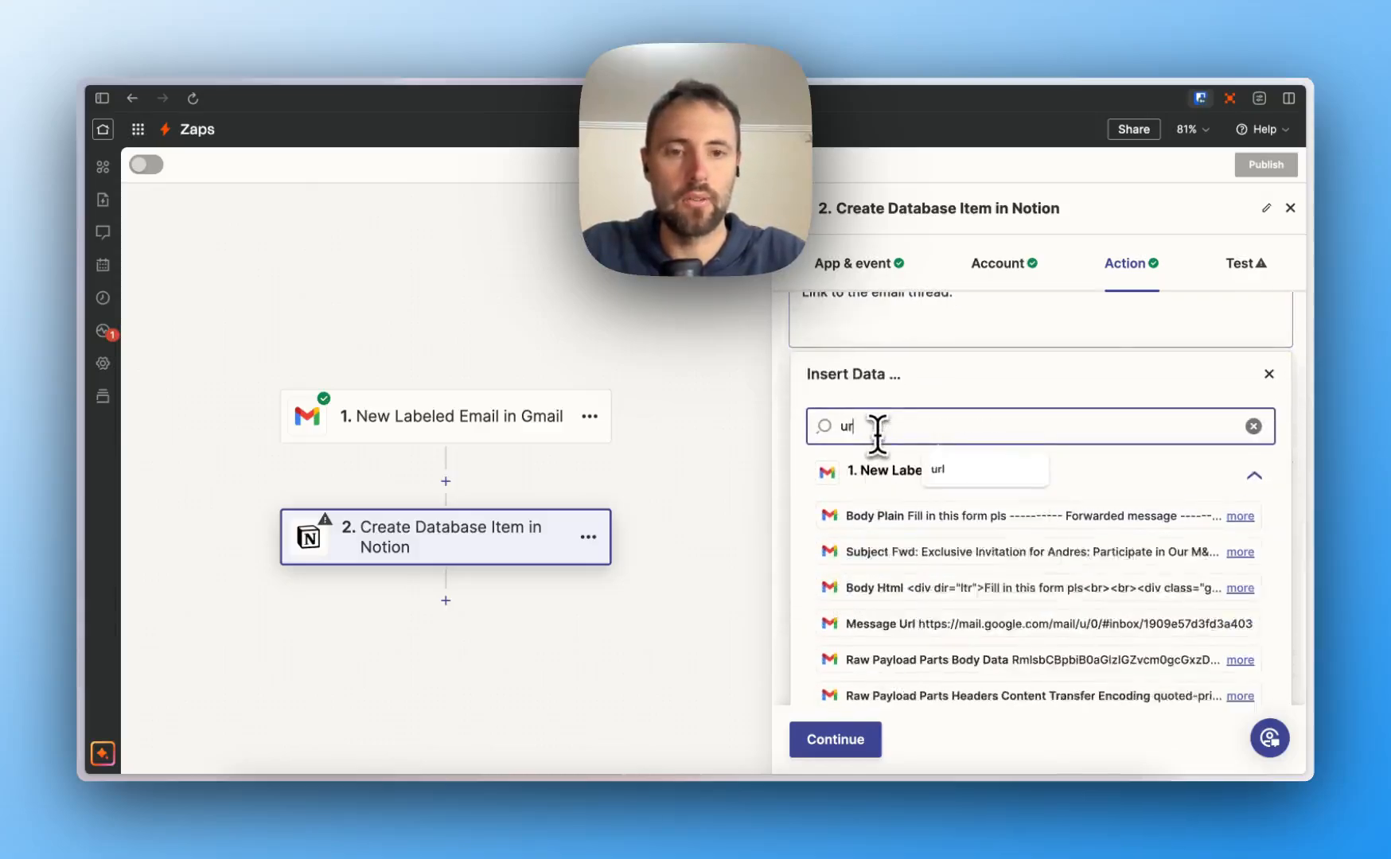
left_click(937, 589)
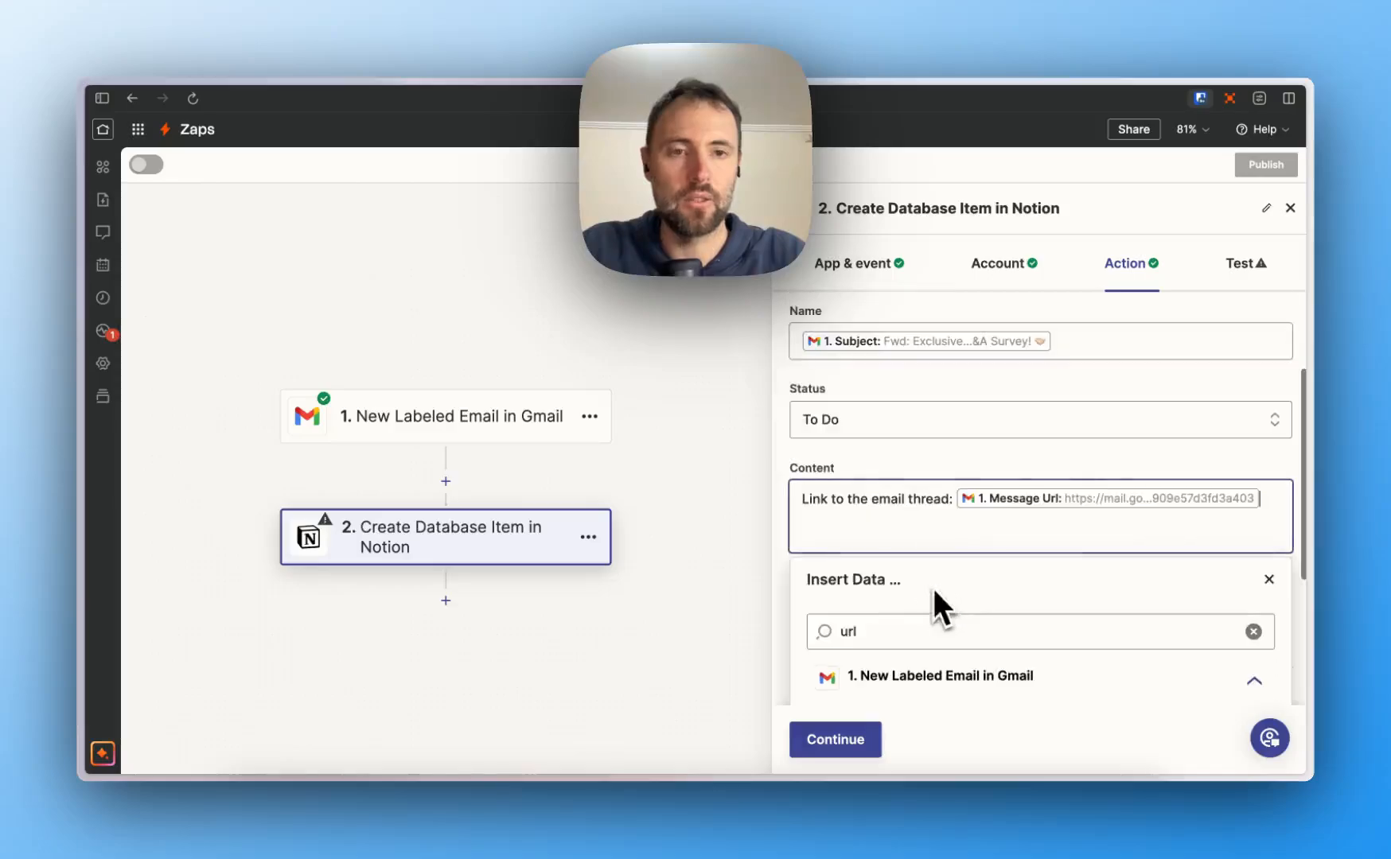
left_click(744, 481)
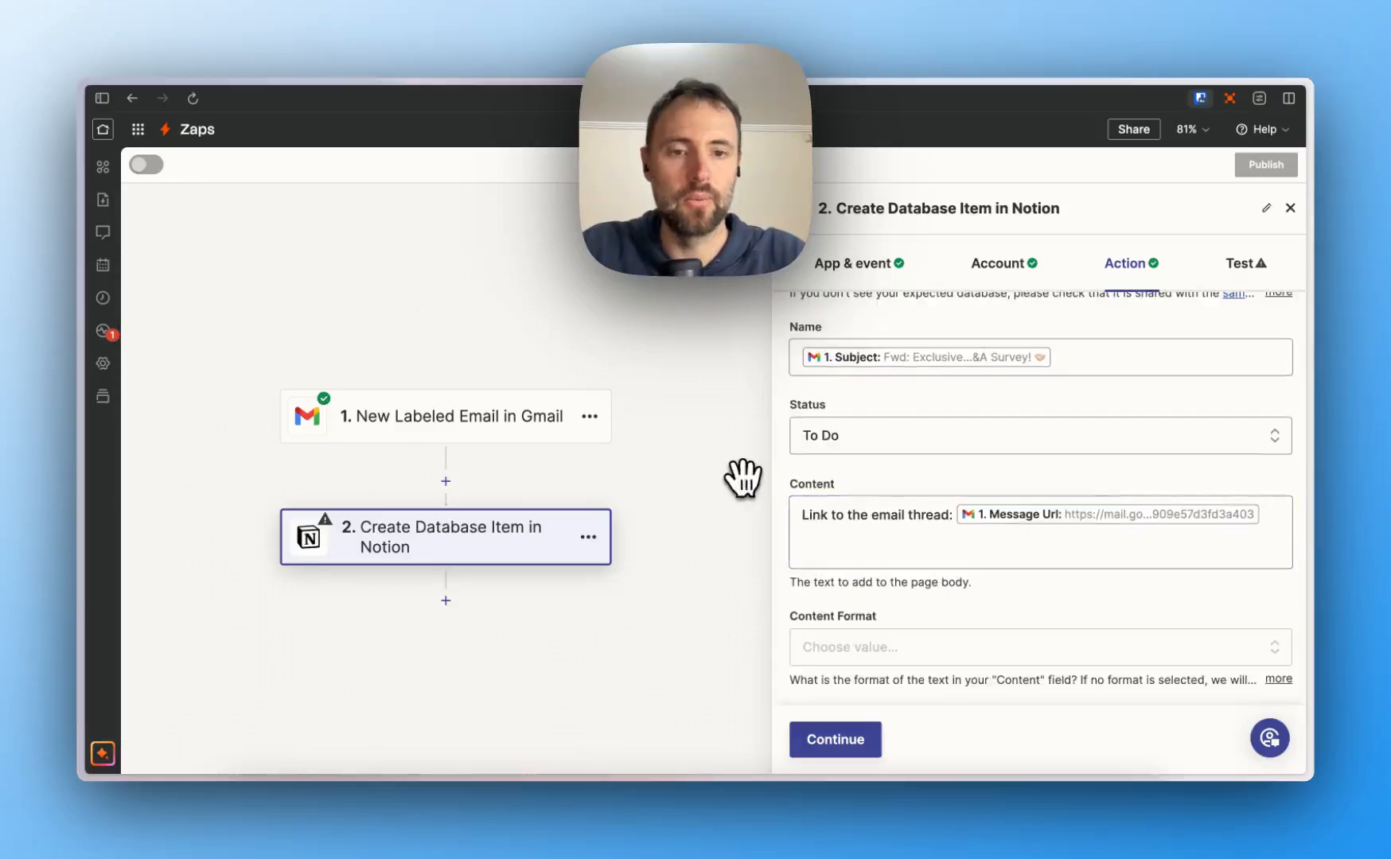
Continue to the test of the Notion action and send the sample database item to Notion
left_click(868, 740)
left_click(932, 746)
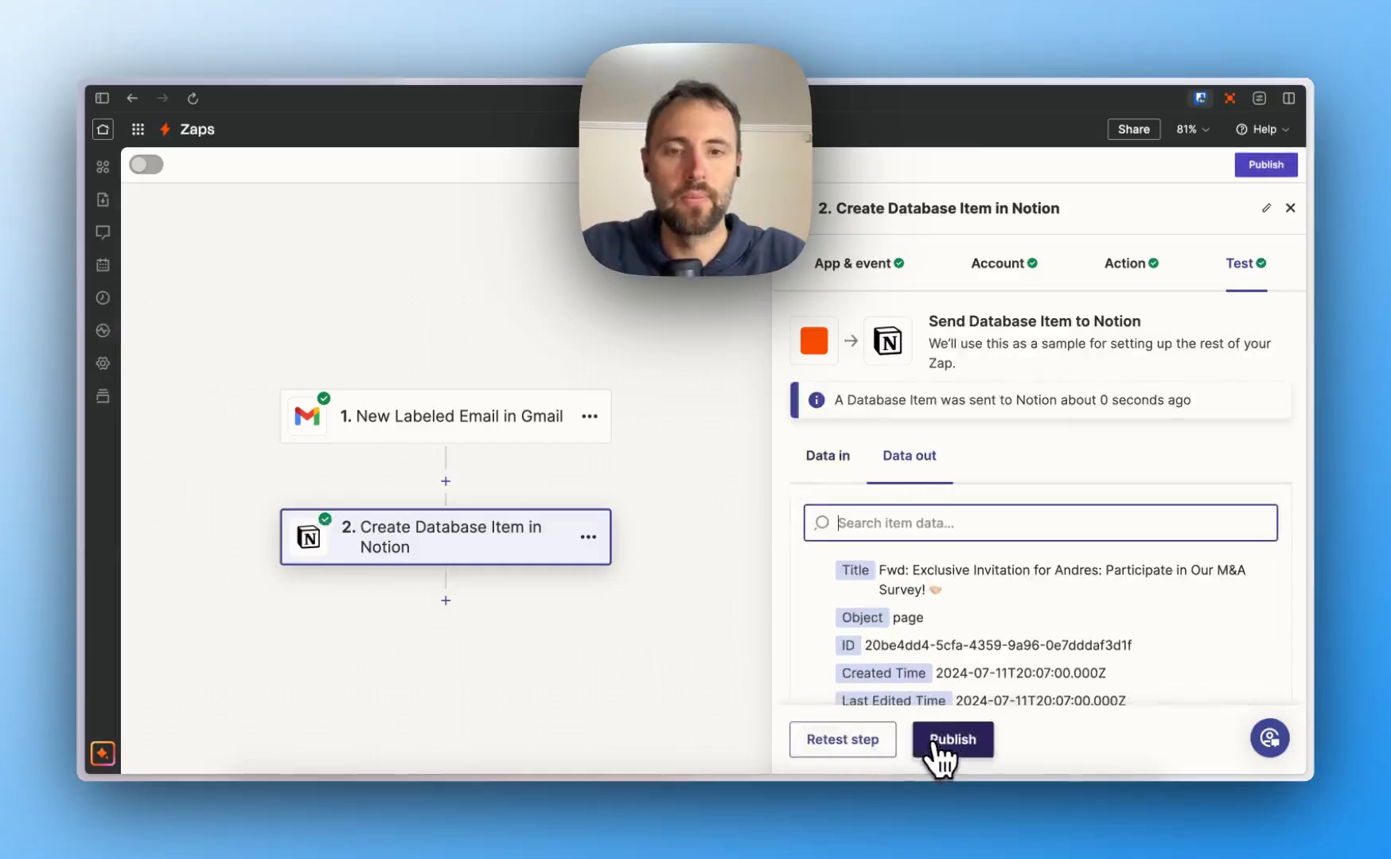
Switch to the Notion Task List board and open the forwarded M&A survey task to check its title, status and email link
key("ctrl+Up")
key("ctrl+Up")
key("ctrl+Up")
left_click(1092, 433)
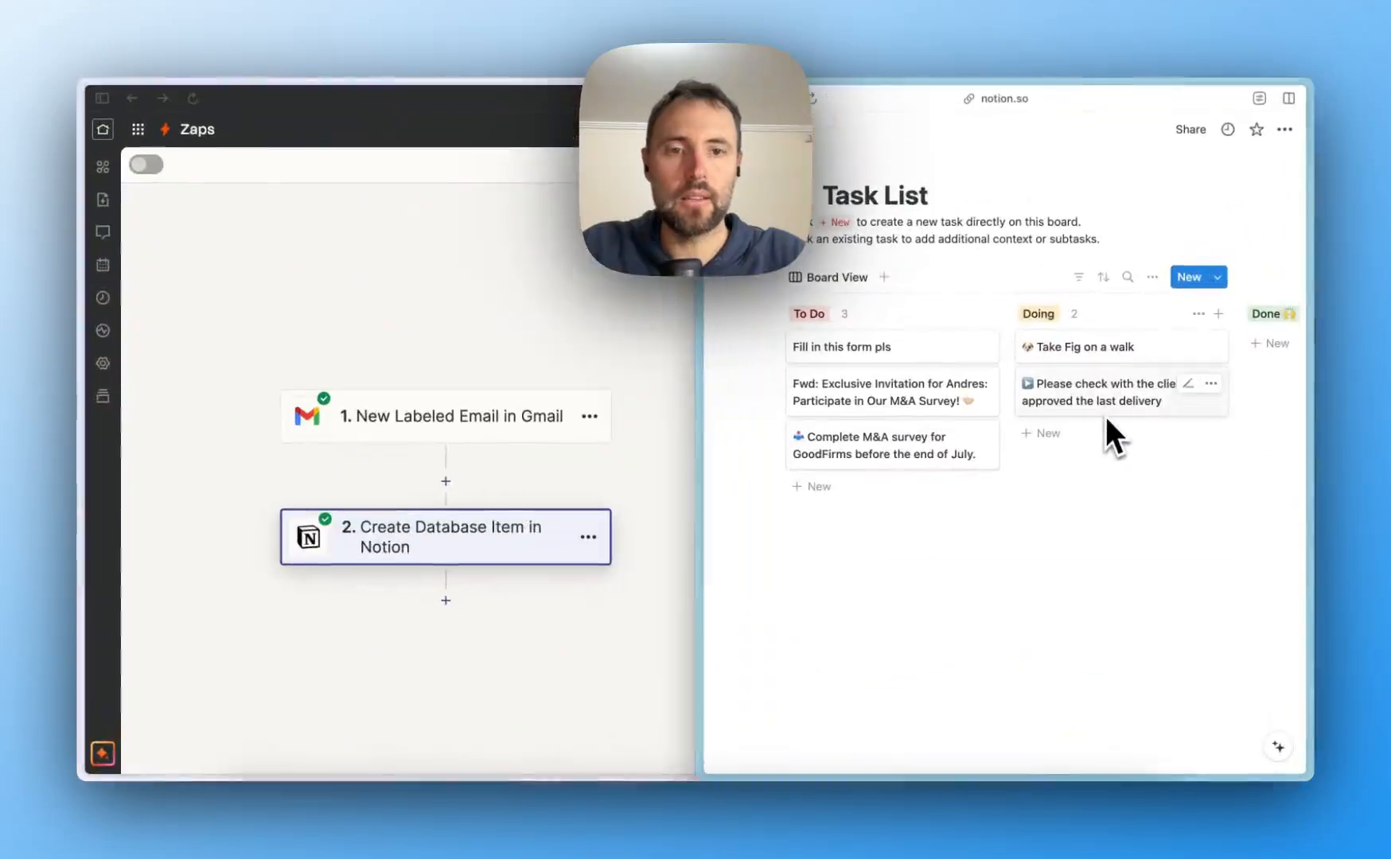
left_click(893, 414)
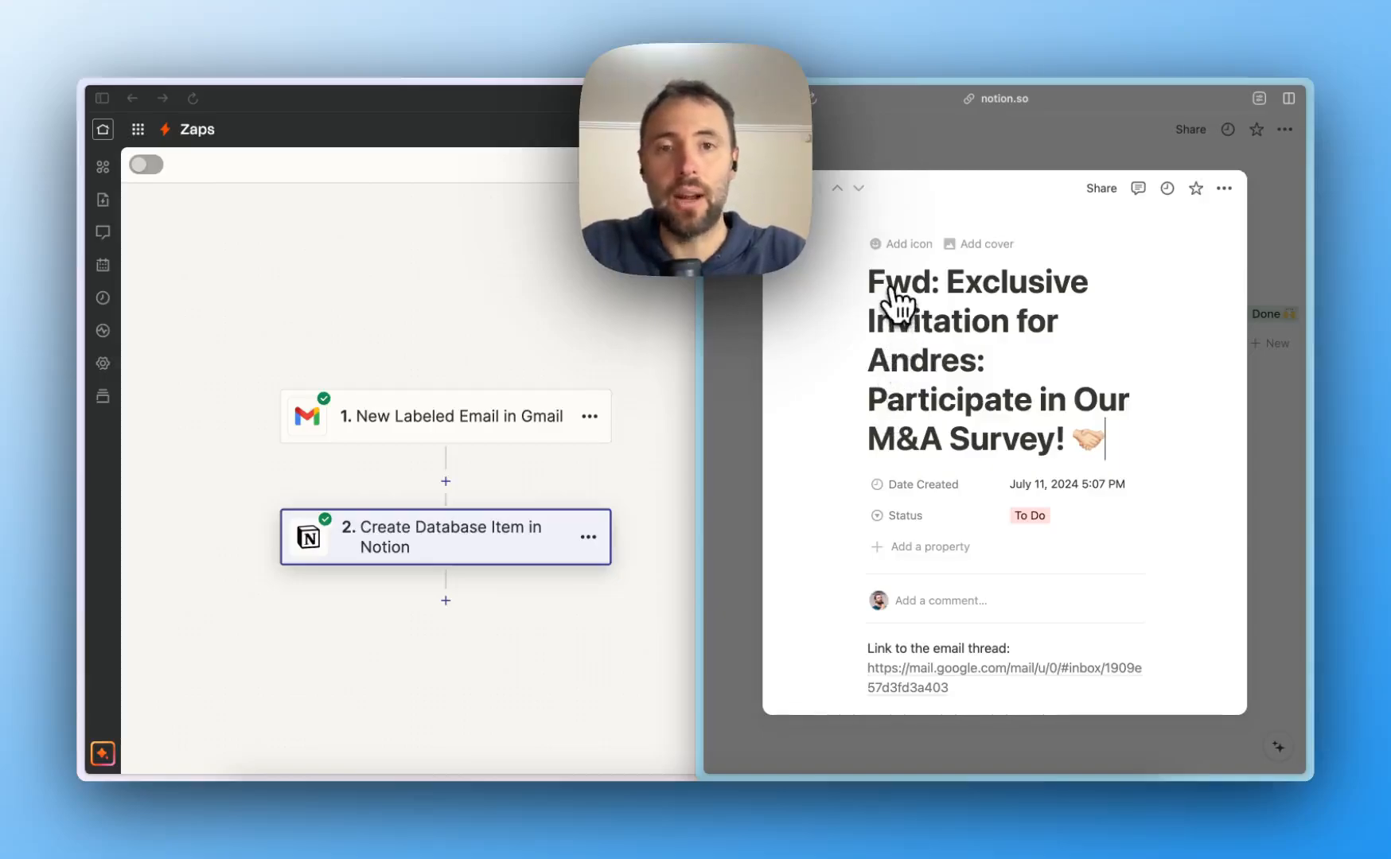
left_click(481, 283)
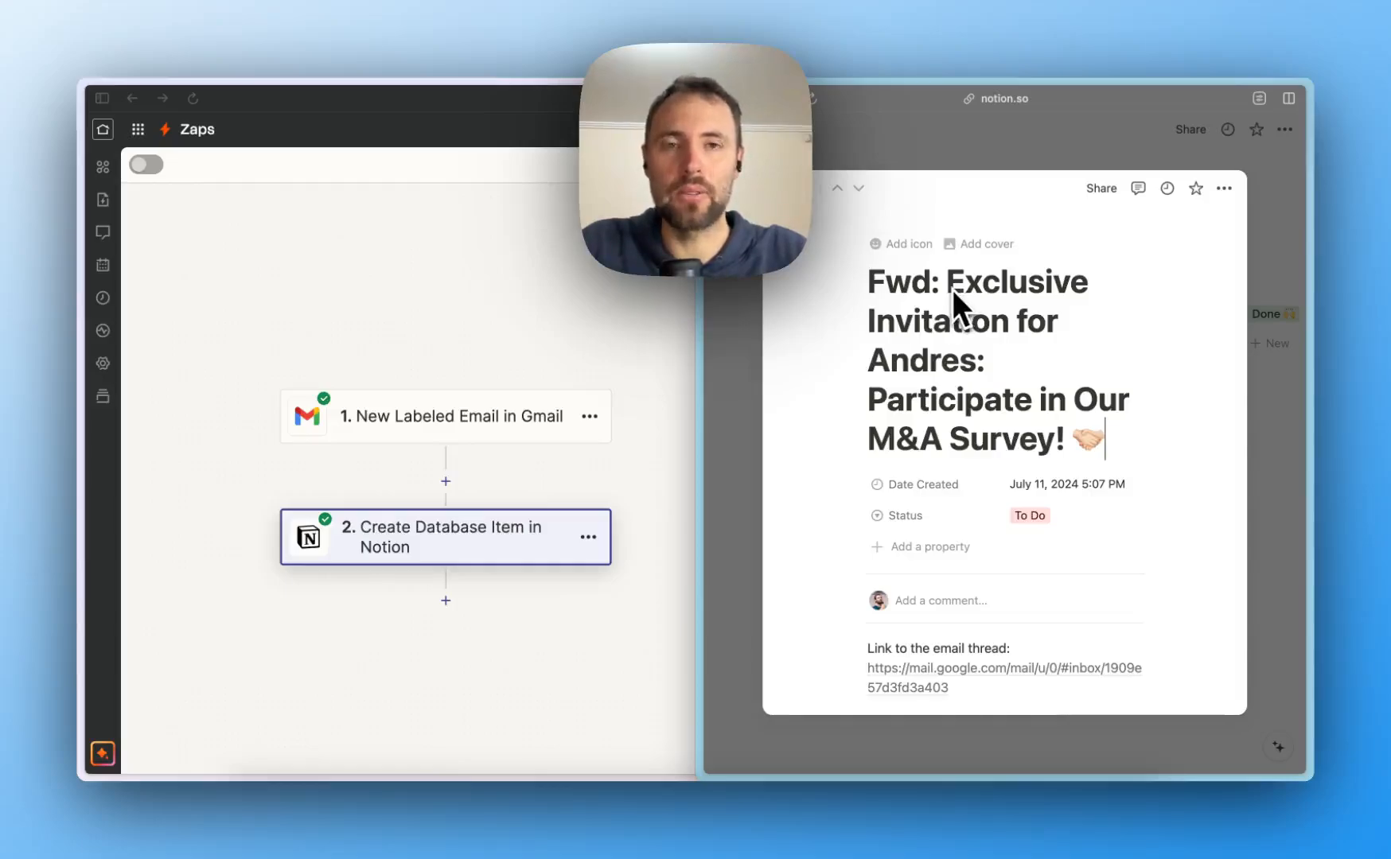
Return to the Zap, insert a ChatGPT step between Gmail and Notion with the Conversation event, and continue to its account settings
mouse_move(686, 396)
left_click(640, 433)
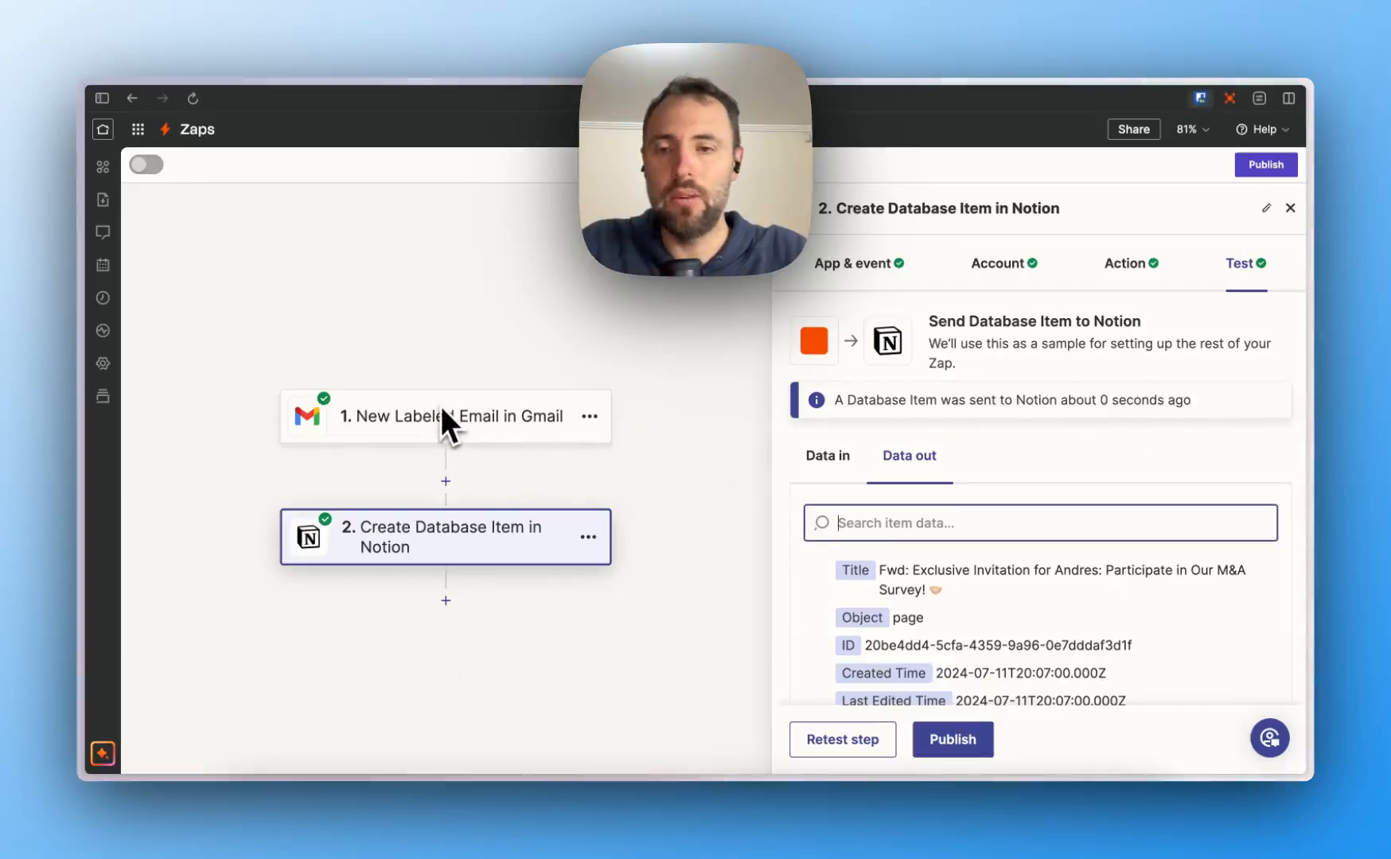
left_click(447, 482)
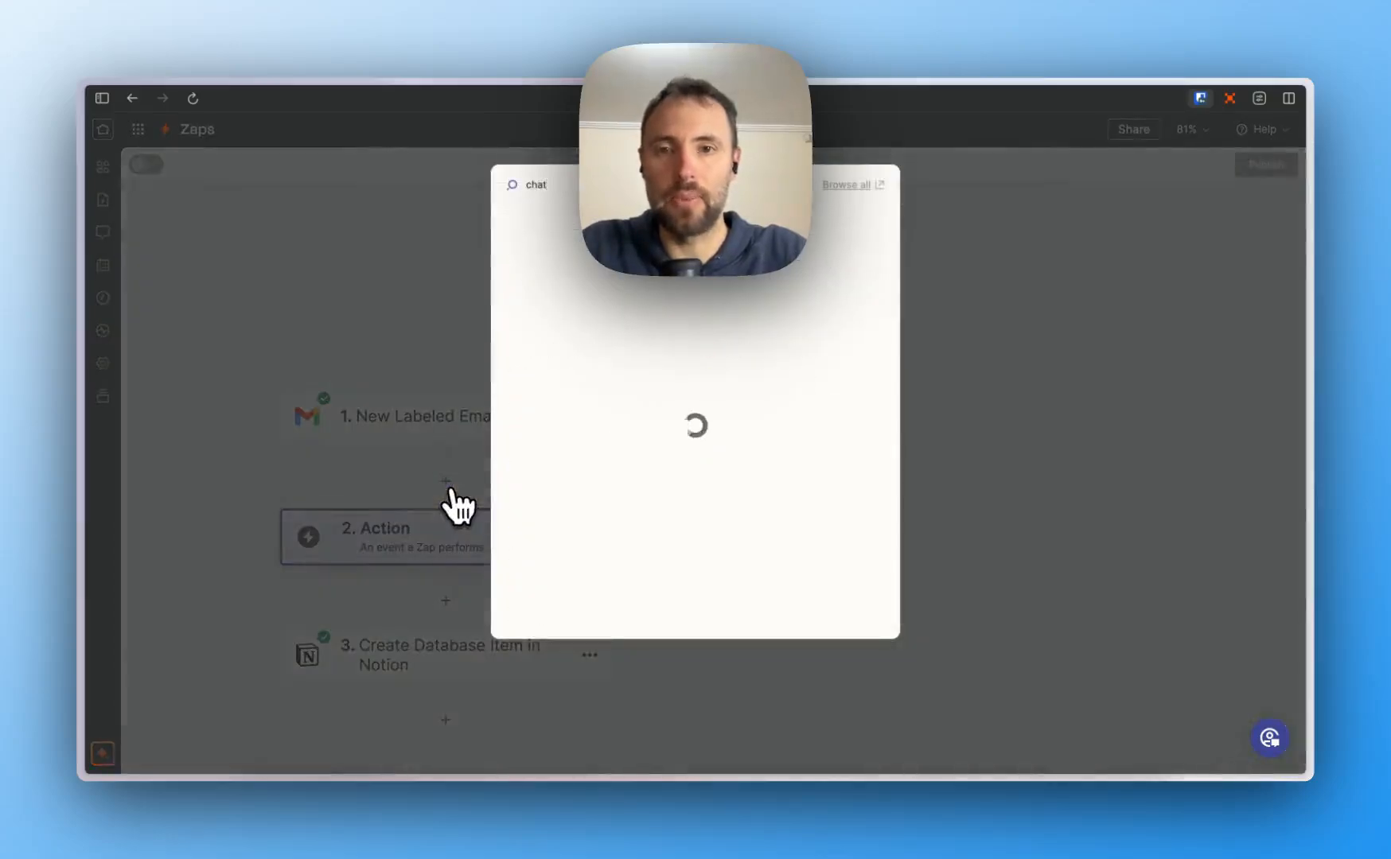
left_click(552, 230)
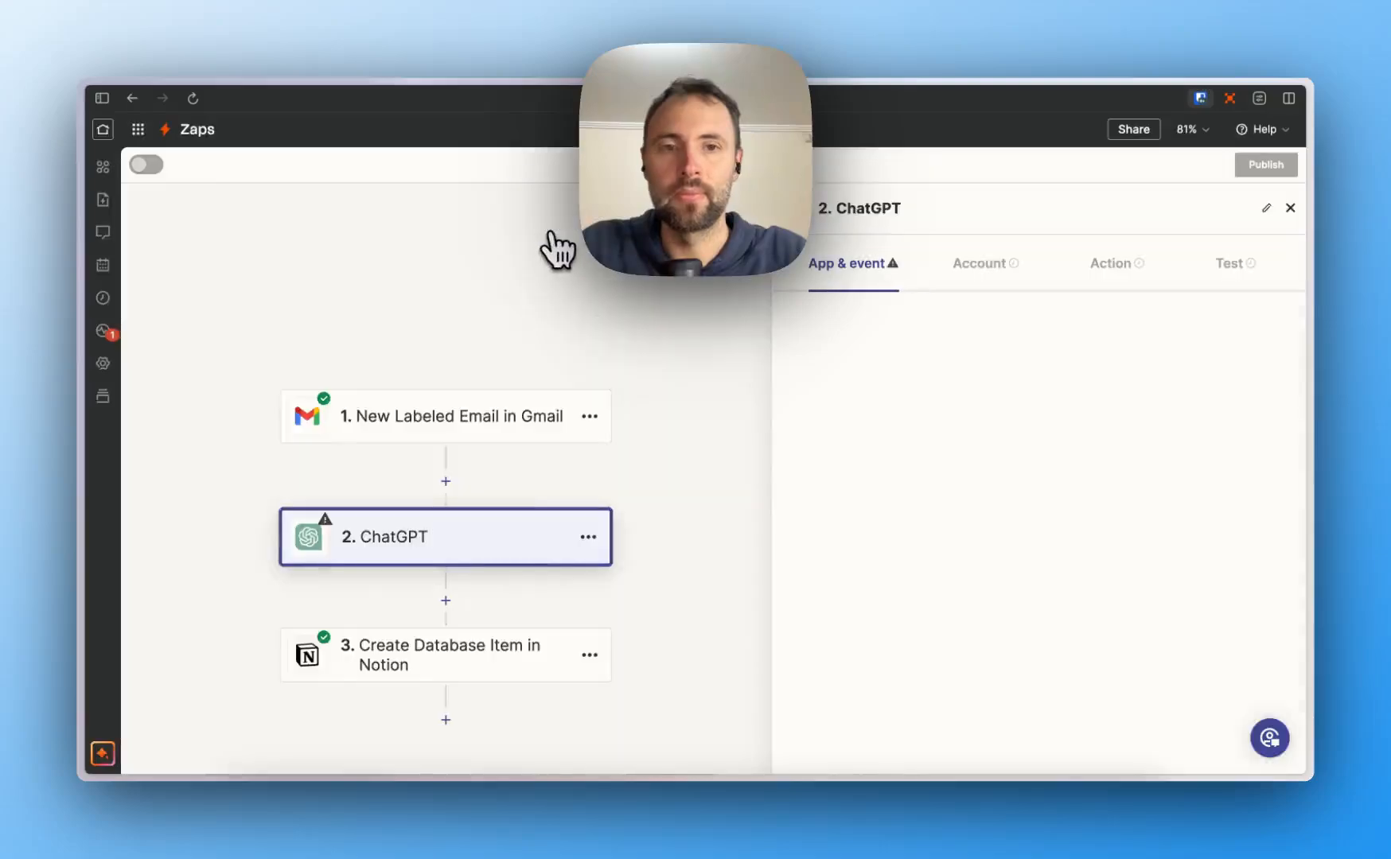
left_click(953, 414)
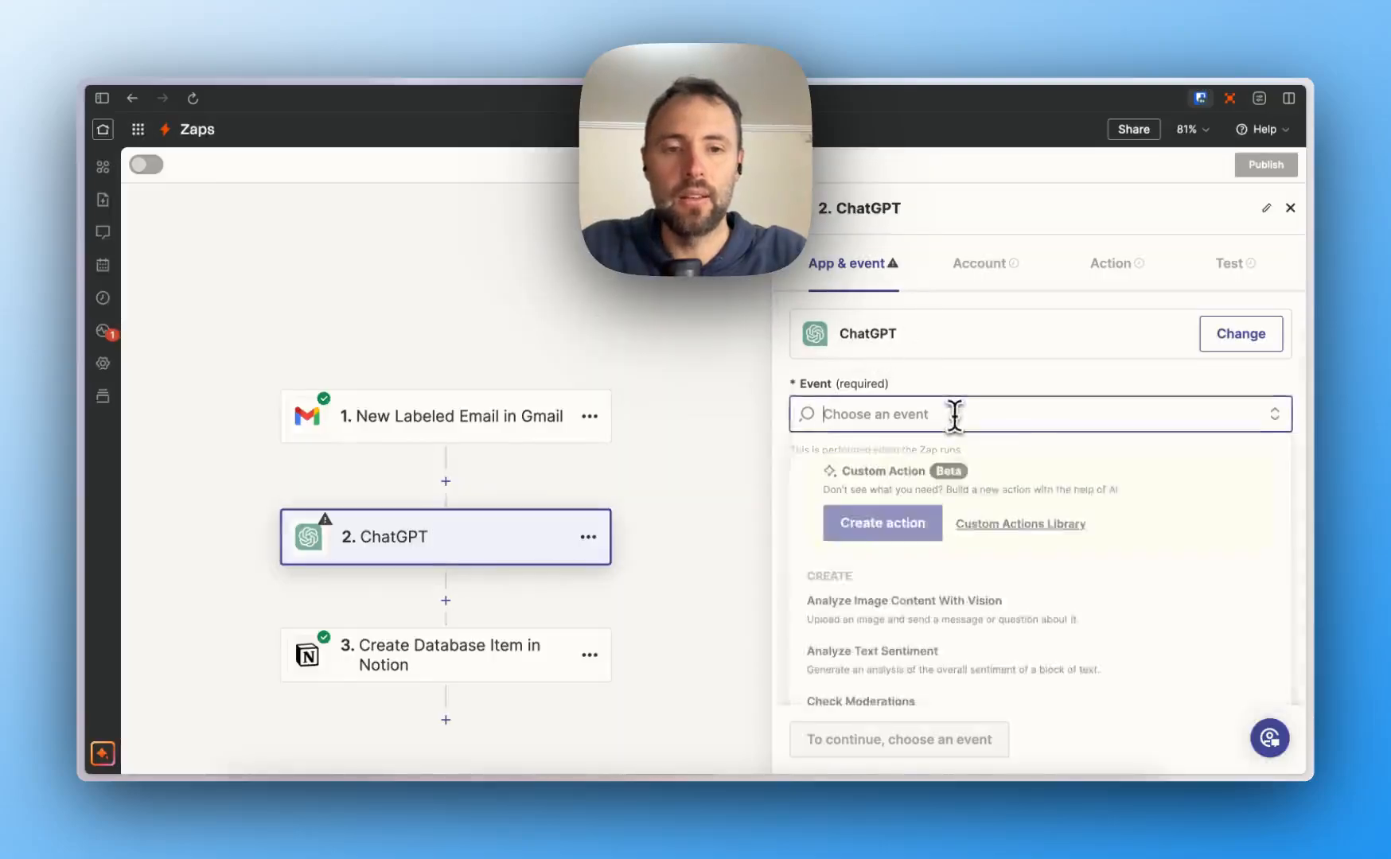
scroll(922, 672, "down", 3)
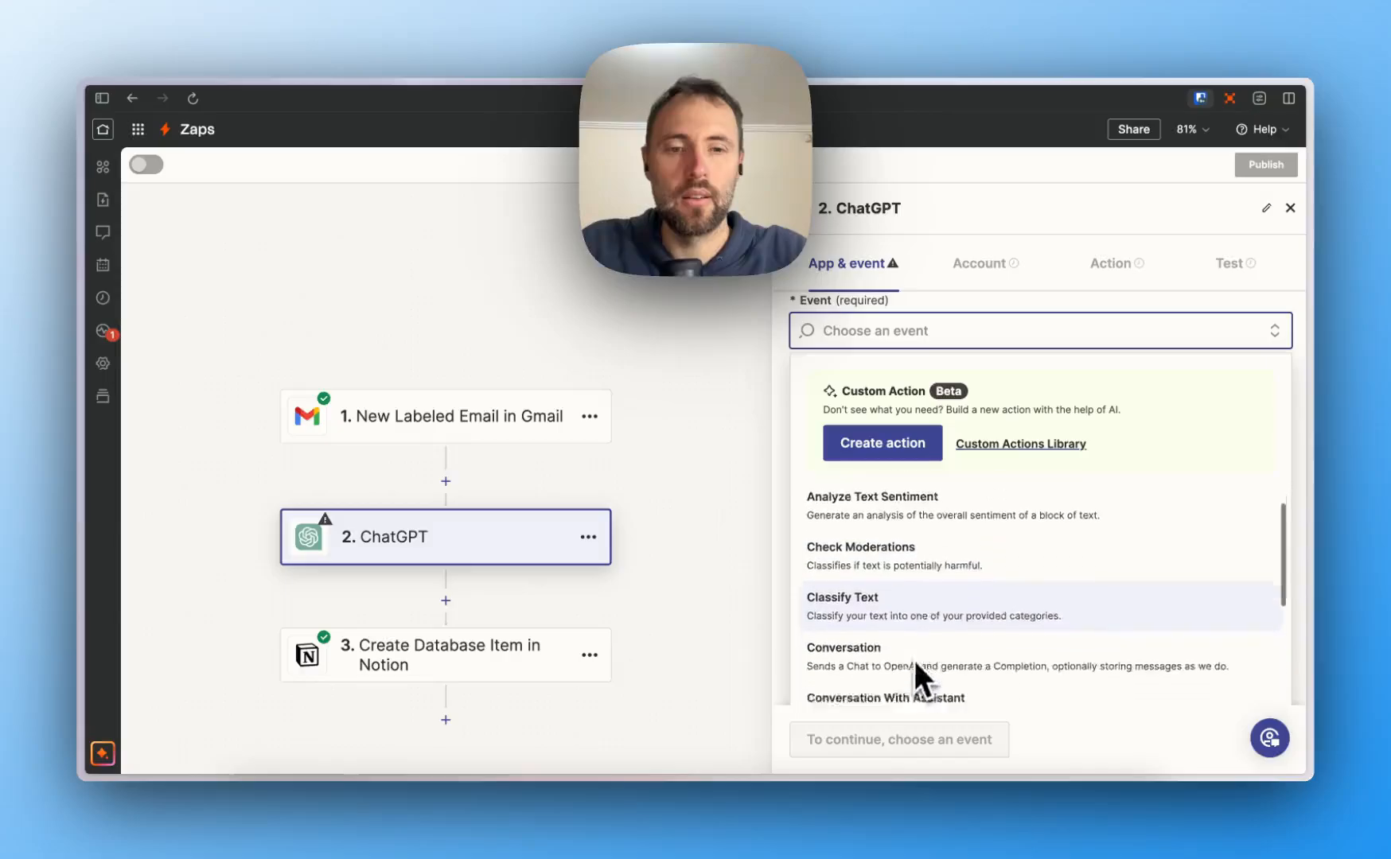
left_click(915, 624)
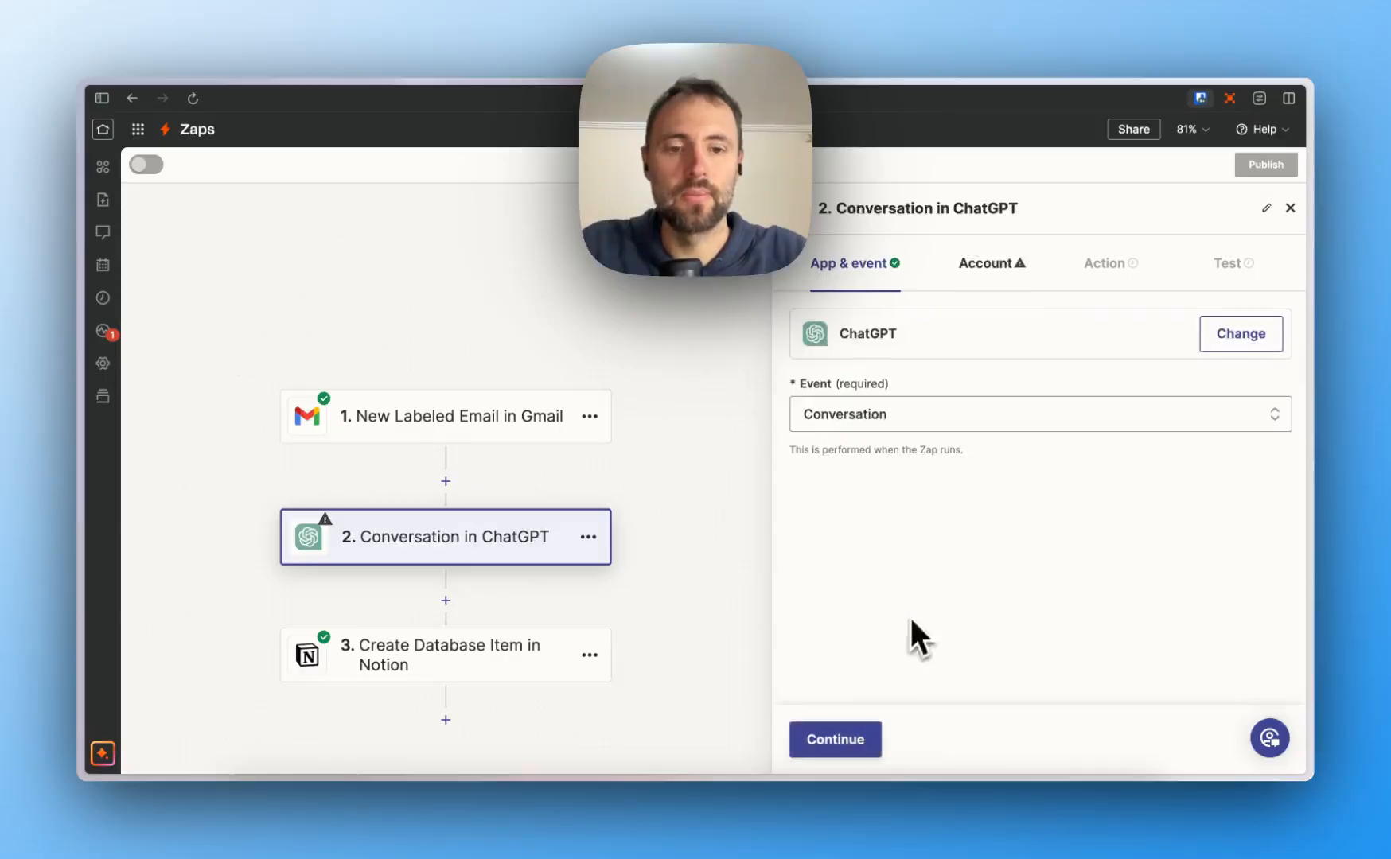
left_click(845, 748)
Choose the personal ChatGPT account for the Conversation step and continue to the action settings
left_click(1235, 348)
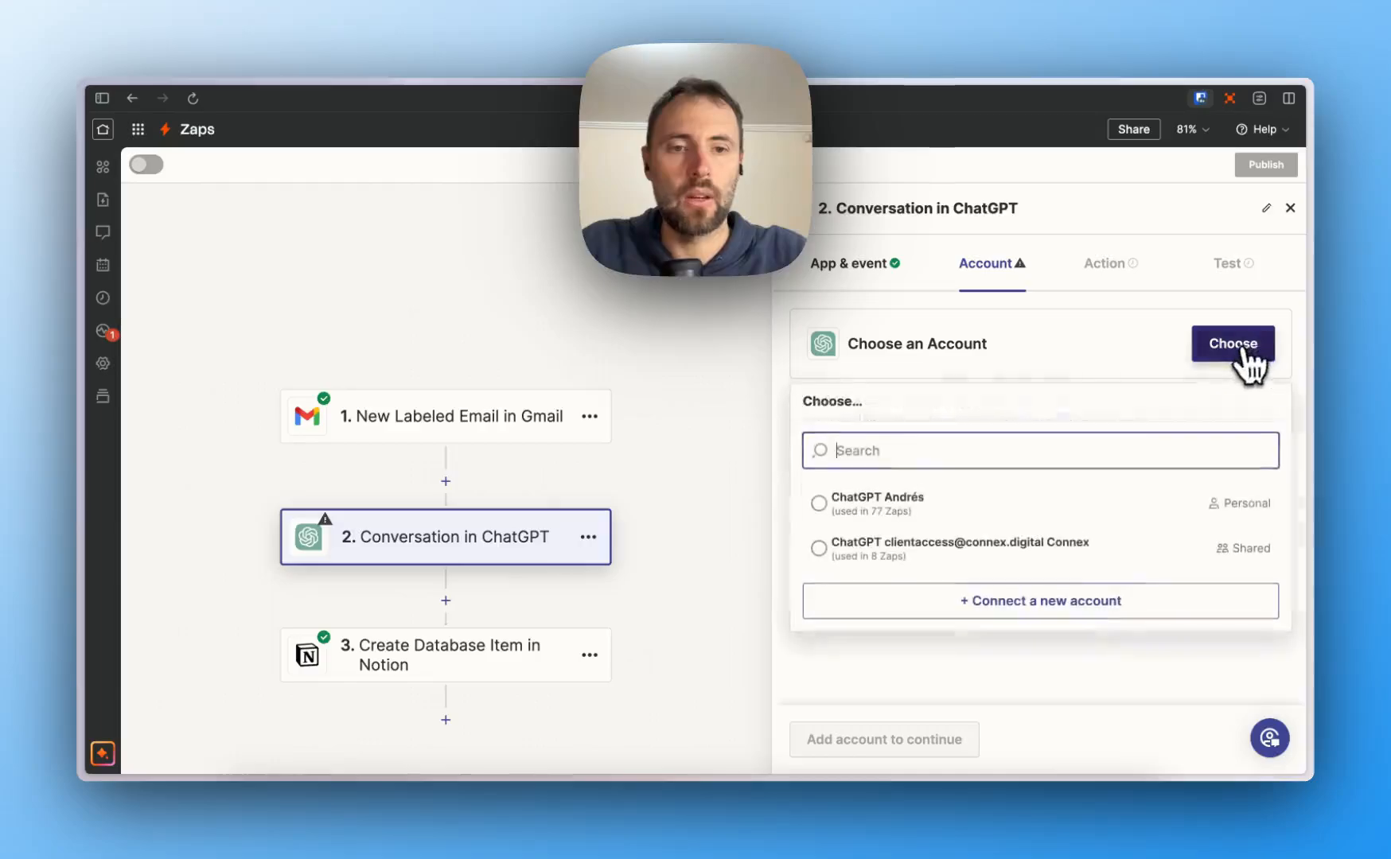
left_click(1038, 502)
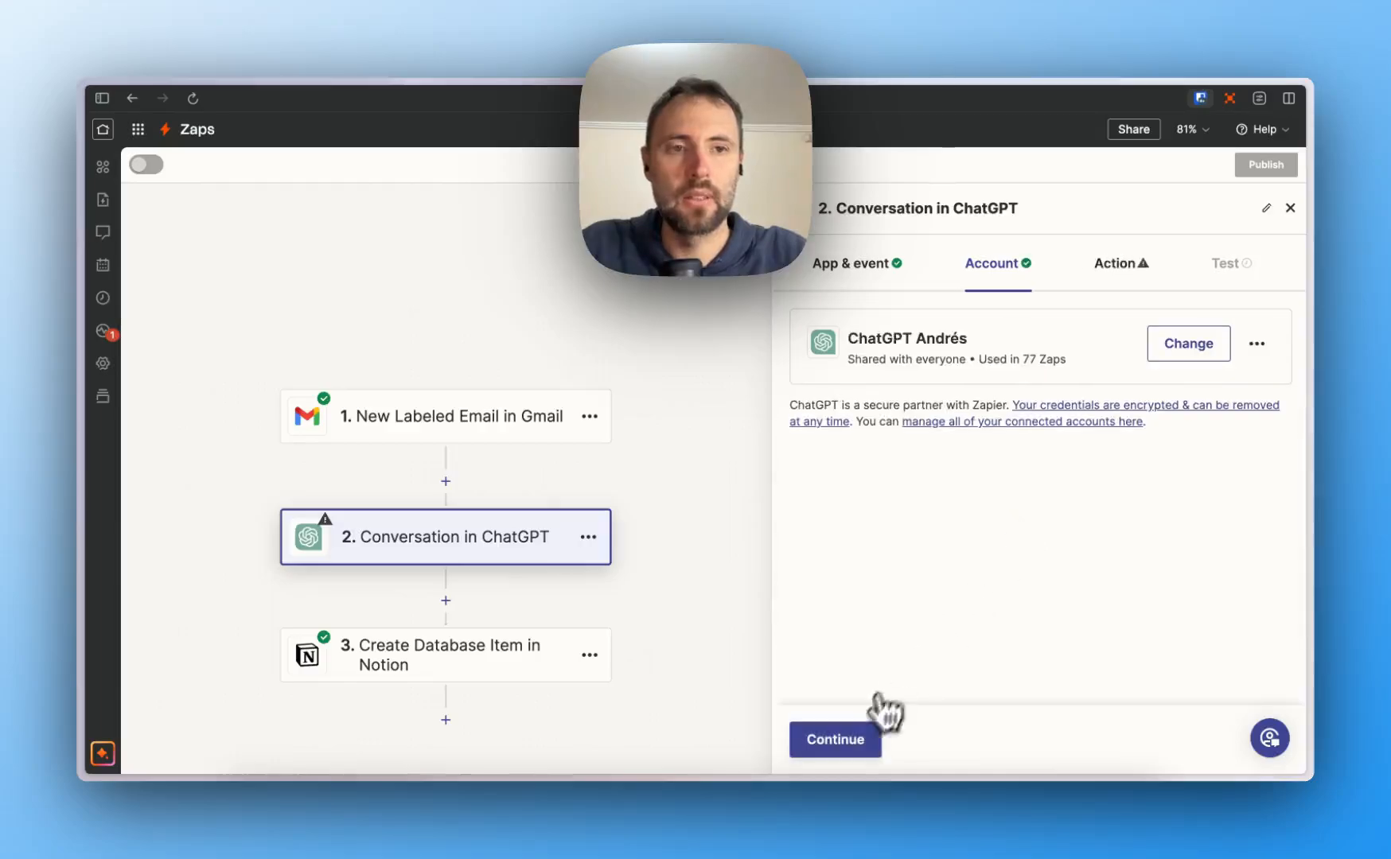
left_click(856, 742)
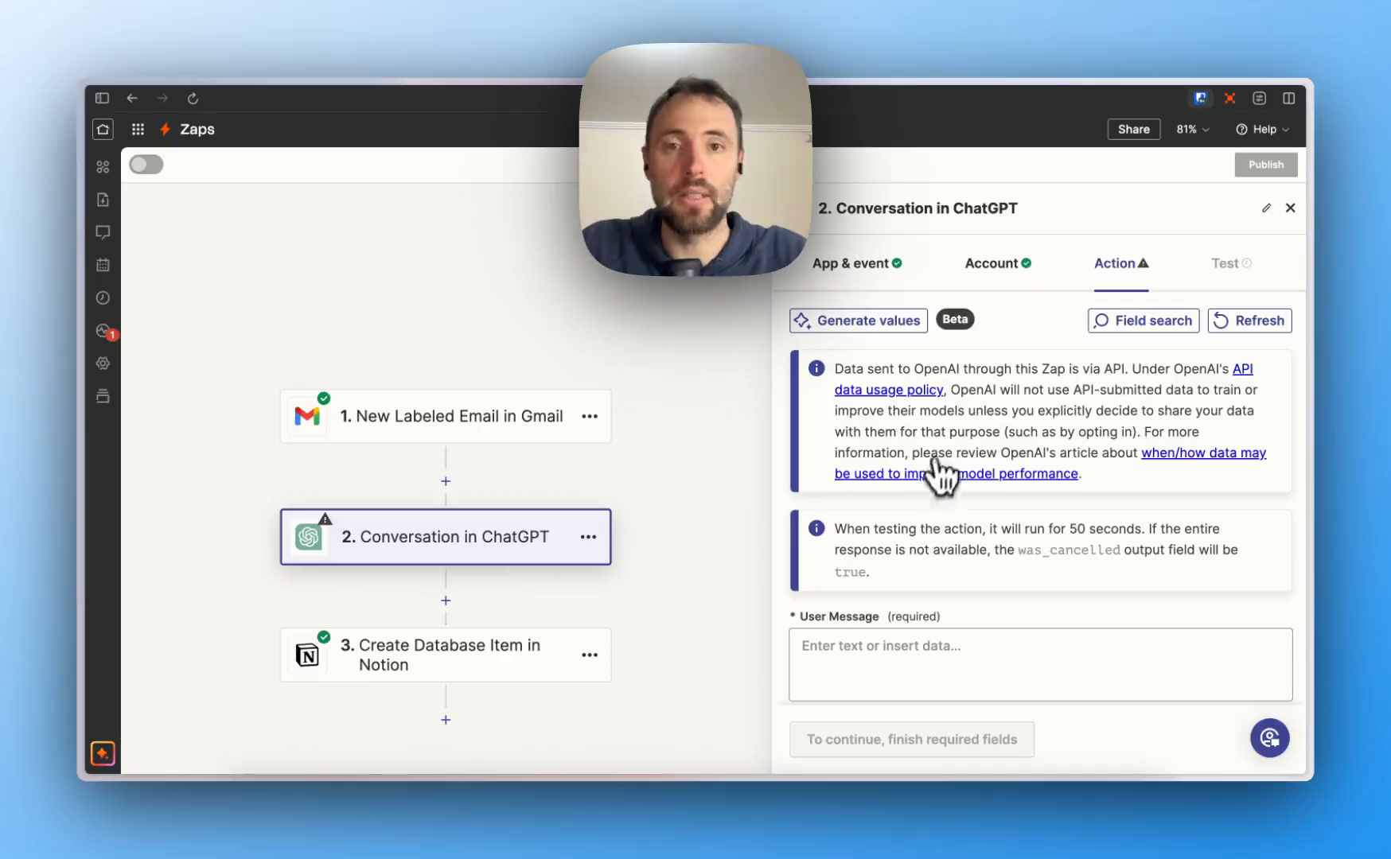
Write a User Message saying the received email has an actionable item, asking to describe the task in under 15 words for copying to the task list
scroll(947, 460, "down", 2)
scroll(943, 460, "down", 5)
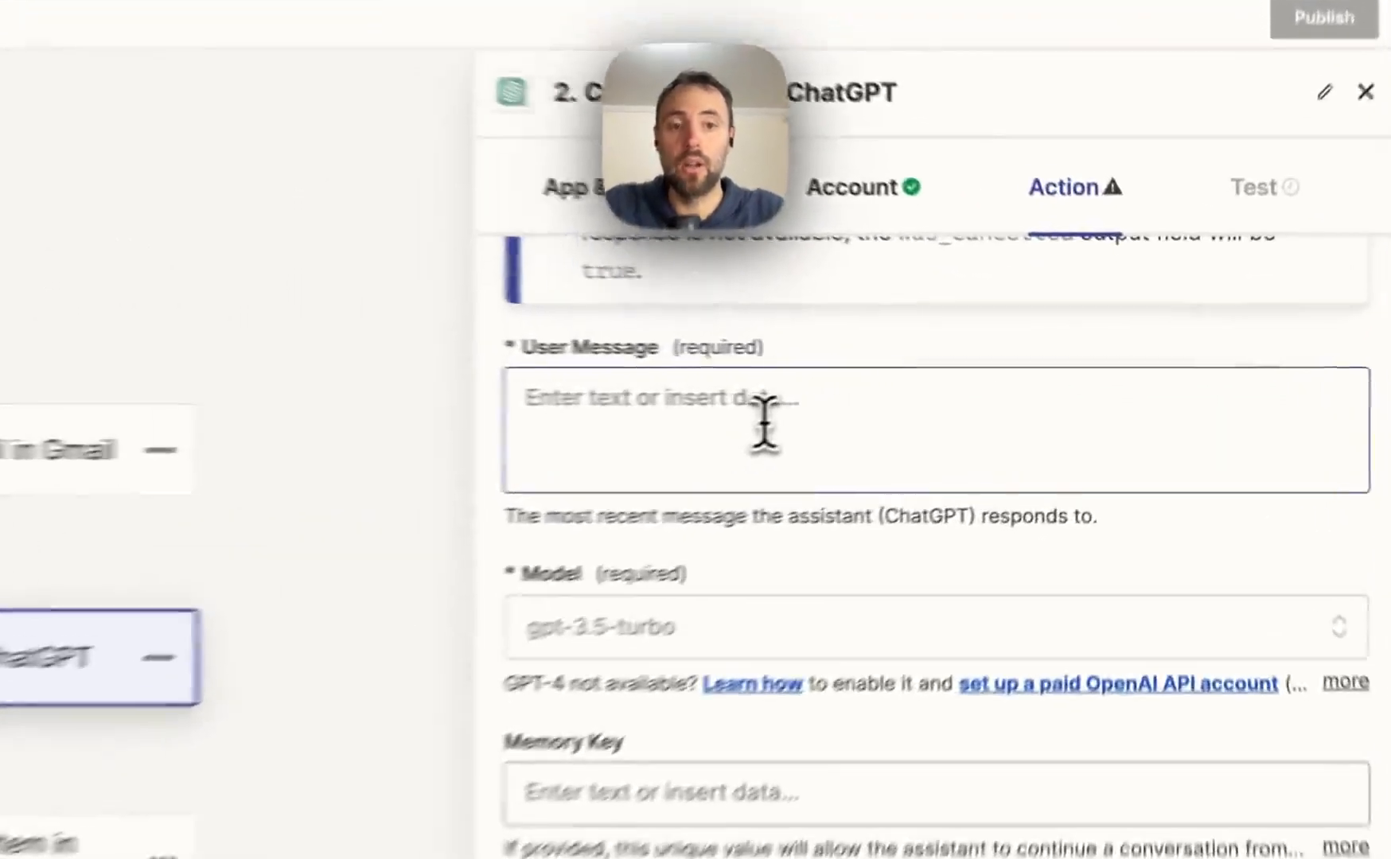
left_click(764, 423)
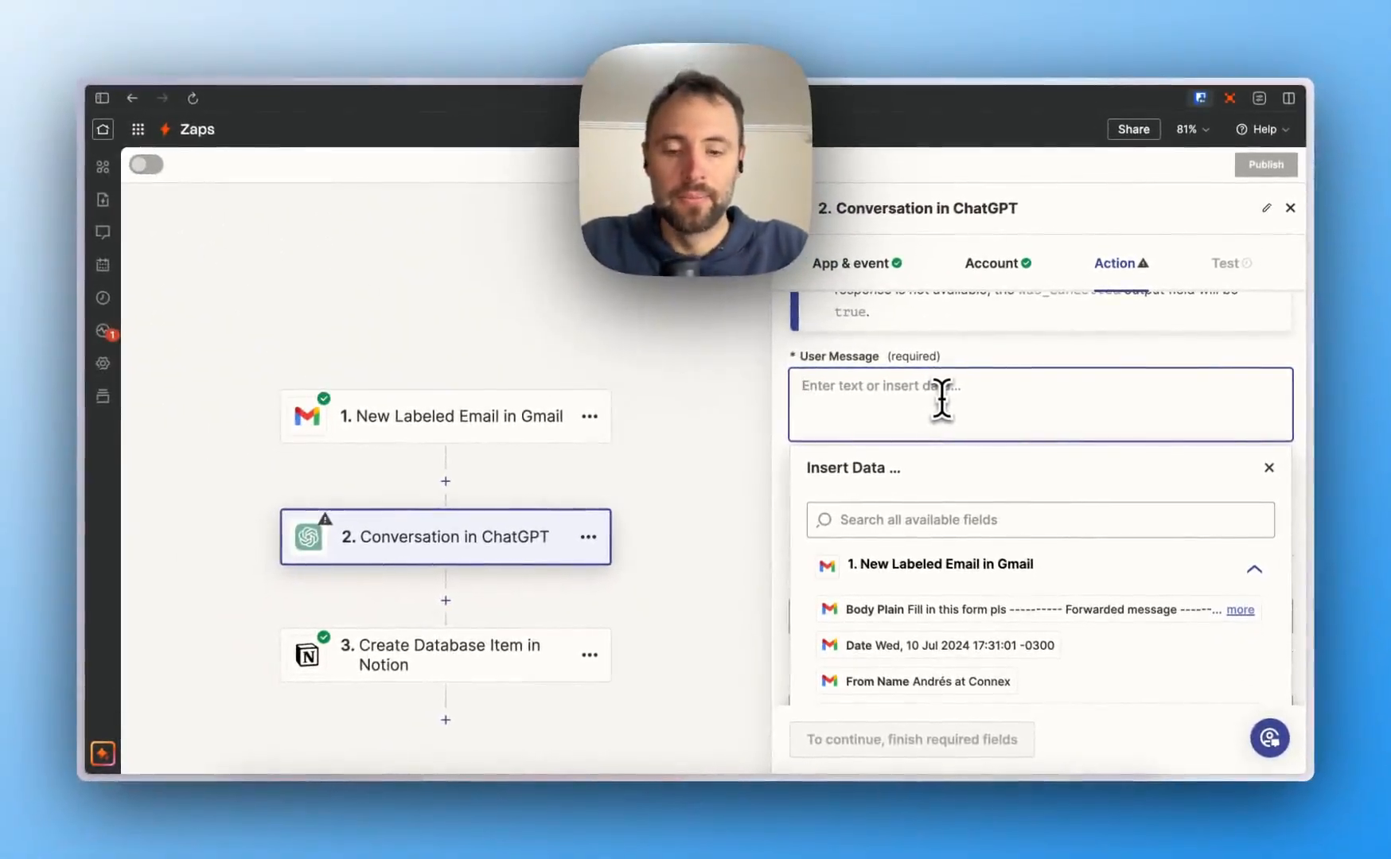
type("I received this email and there's an actionable item for me in it.  Describe the")
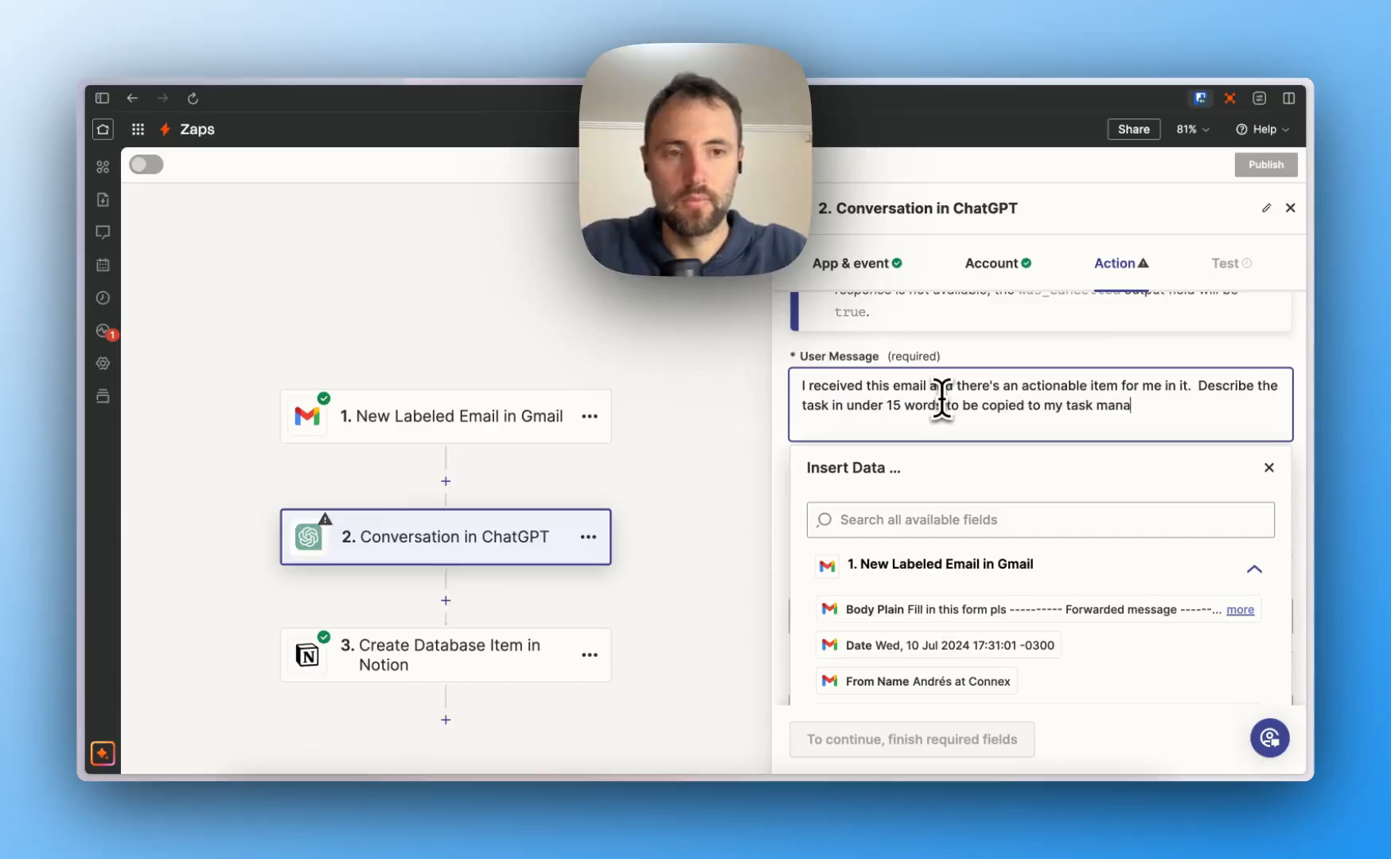
key("BackSpace")
key("BackSpace")
type("ment")
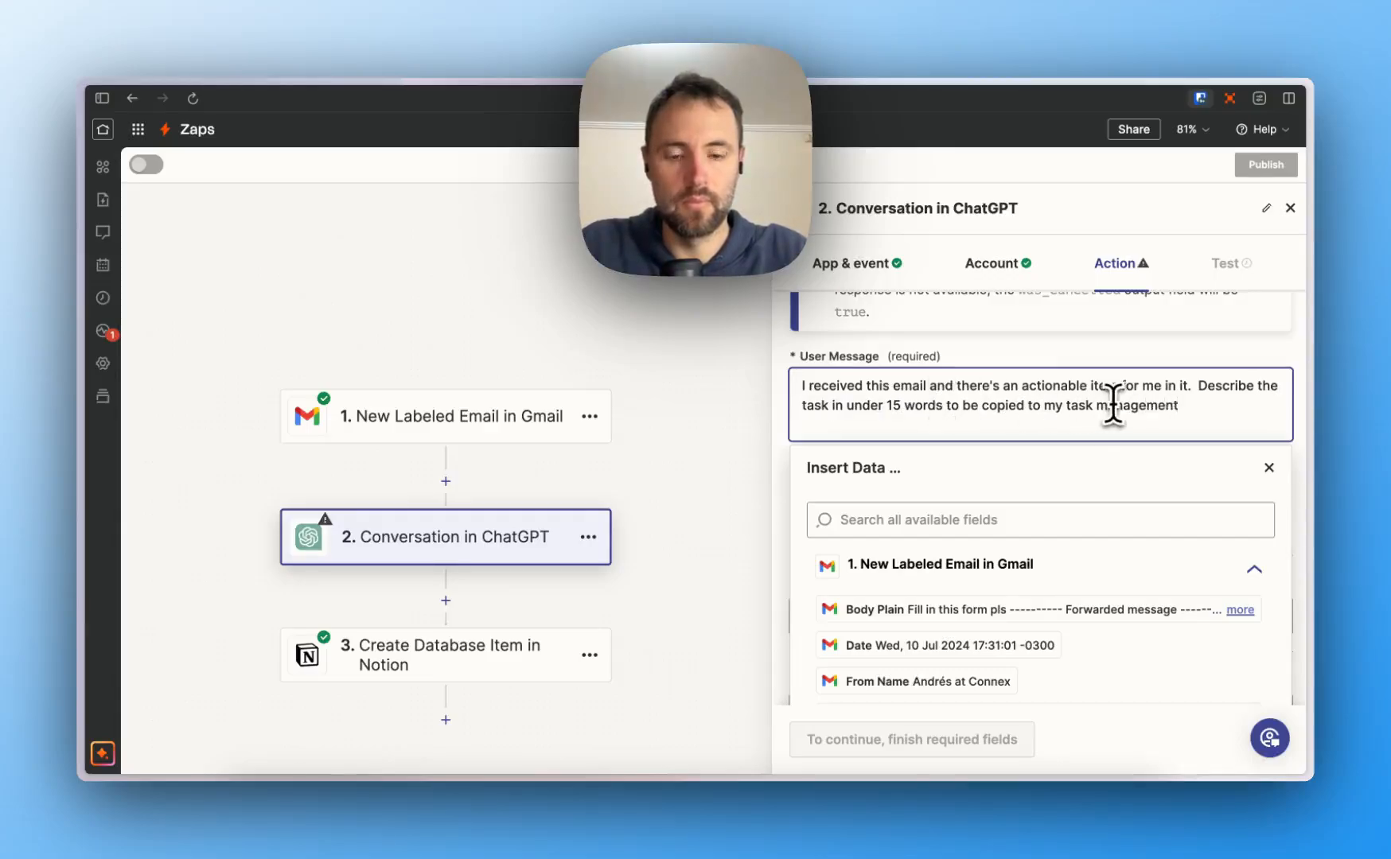
type(" list")
key("alt+BackSpace")
key("alt+BackSpace")
type("list.")
Add a "Subject:" line to the User Message with the Gmail Subject field inserted after it, and start a new line
key("Return")
type("Subject:")
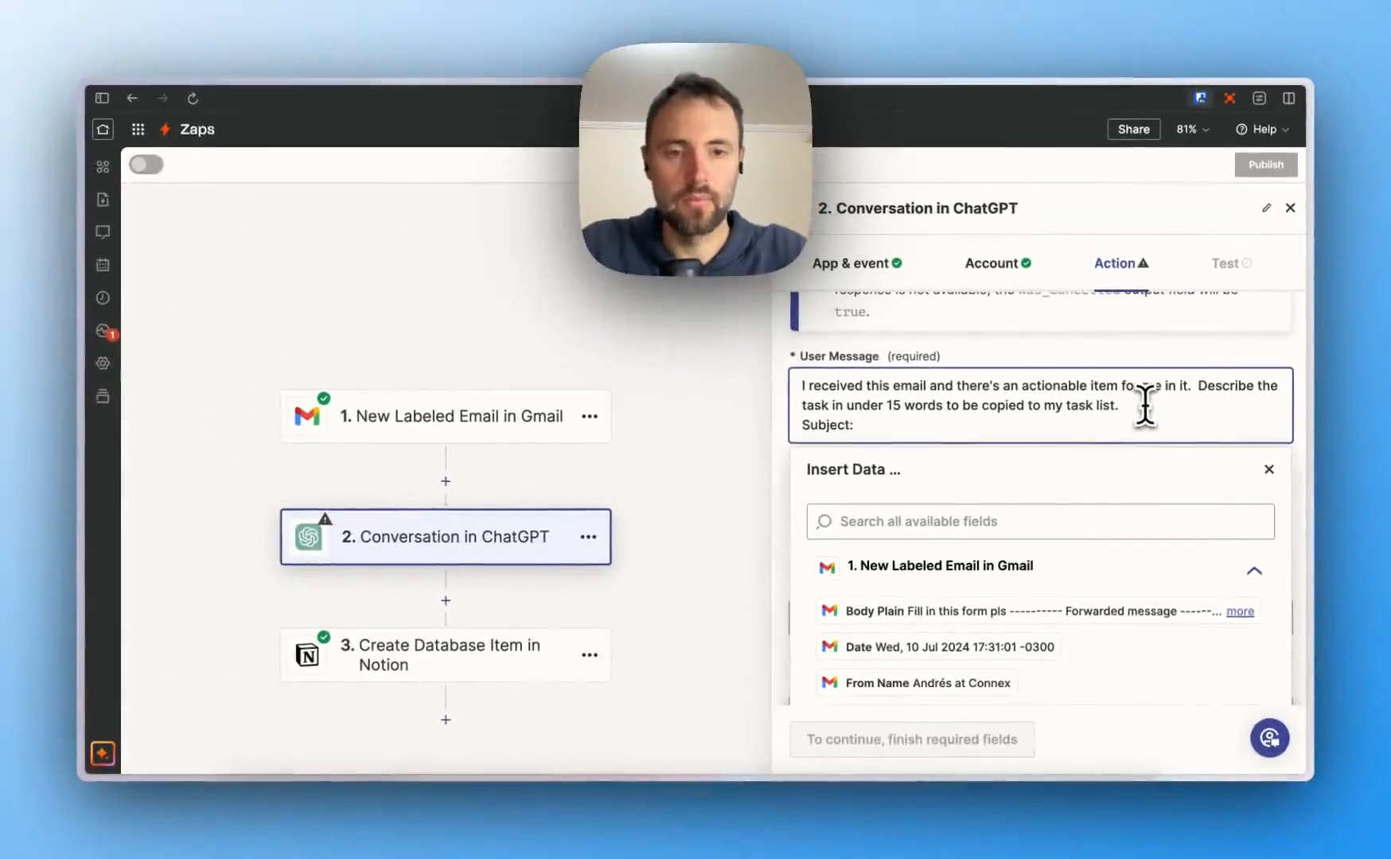
left_click(1029, 520)
type("subje")
left_click(1018, 651)
key("Return")
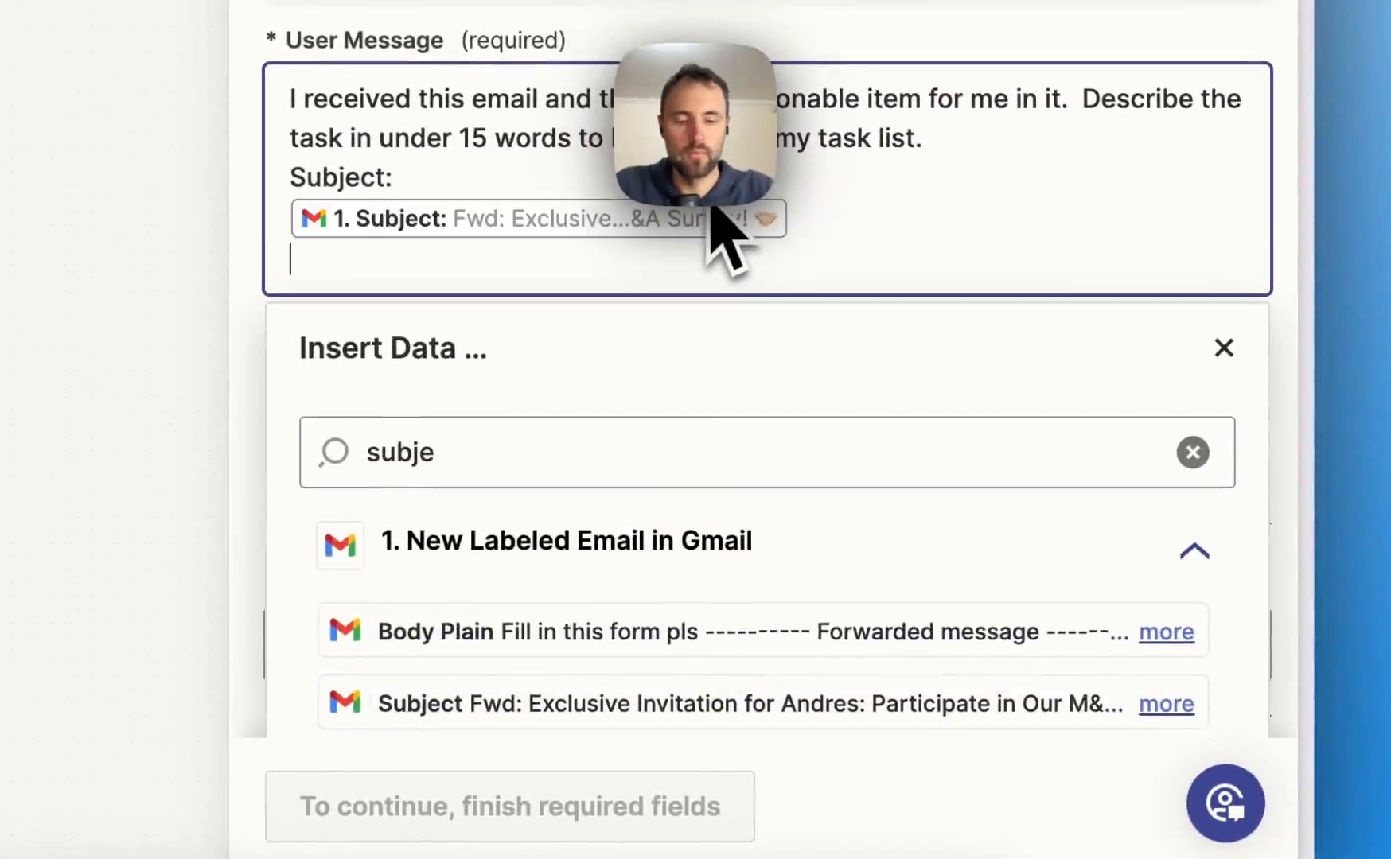
Add a "Body:" line to the User Message with the Gmail Body Plain field inserted after it, and review the message
type("Body:")
double_click(691, 489)
type("bod")
scroll(664, 484, "down", 2)
left_click(648, 501)
left_click(879, 218)
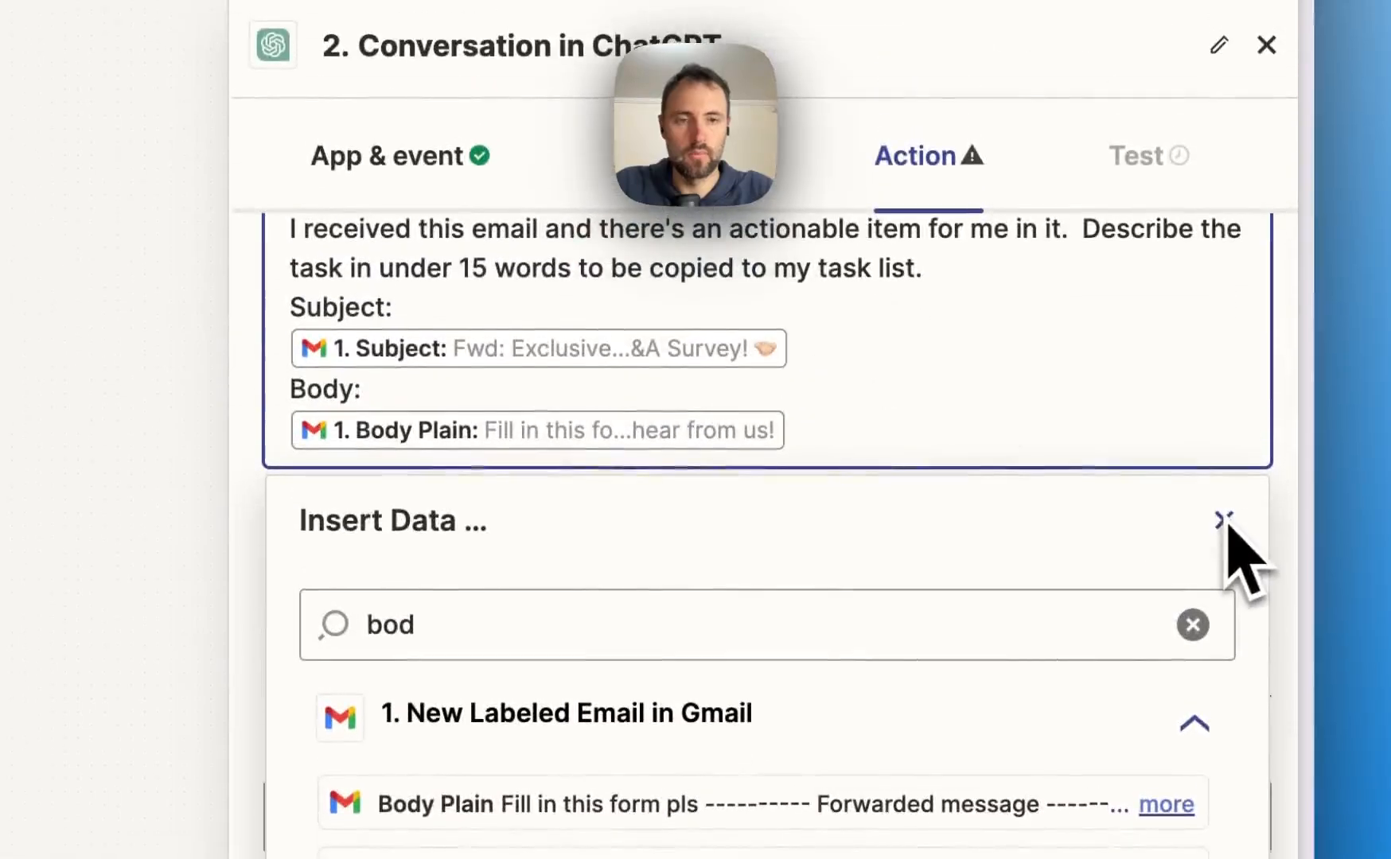
scroll(1231, 240, "up", 1)
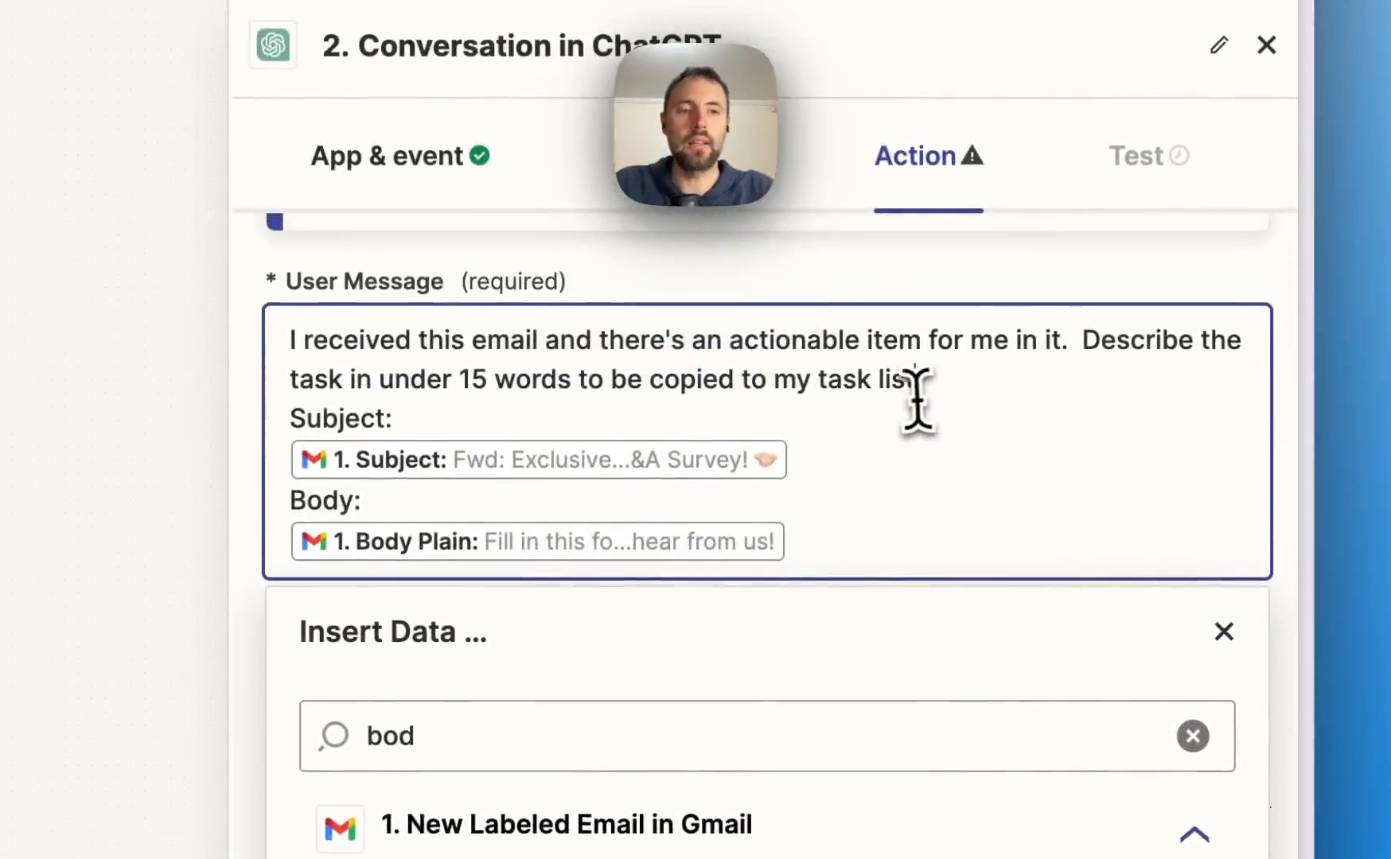
triple_click(911, 402)
left_click_drag(911, 401, 552, 502)
left_click(661, 477)
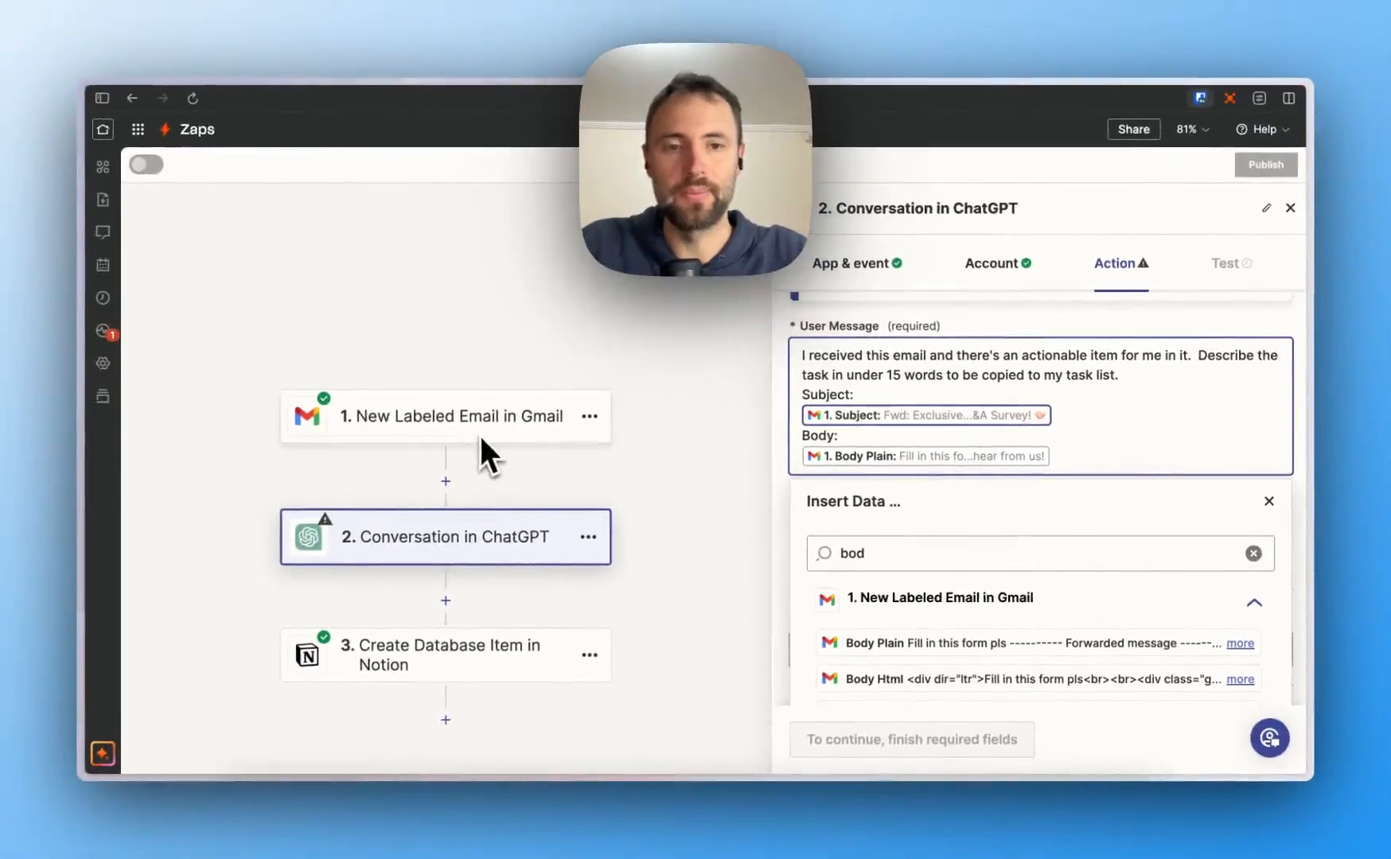
Run the test of the ChatGPT Conversation step and examine the reply in the returned data
left_click(1019, 325)
scroll(987, 445, "down", 3)
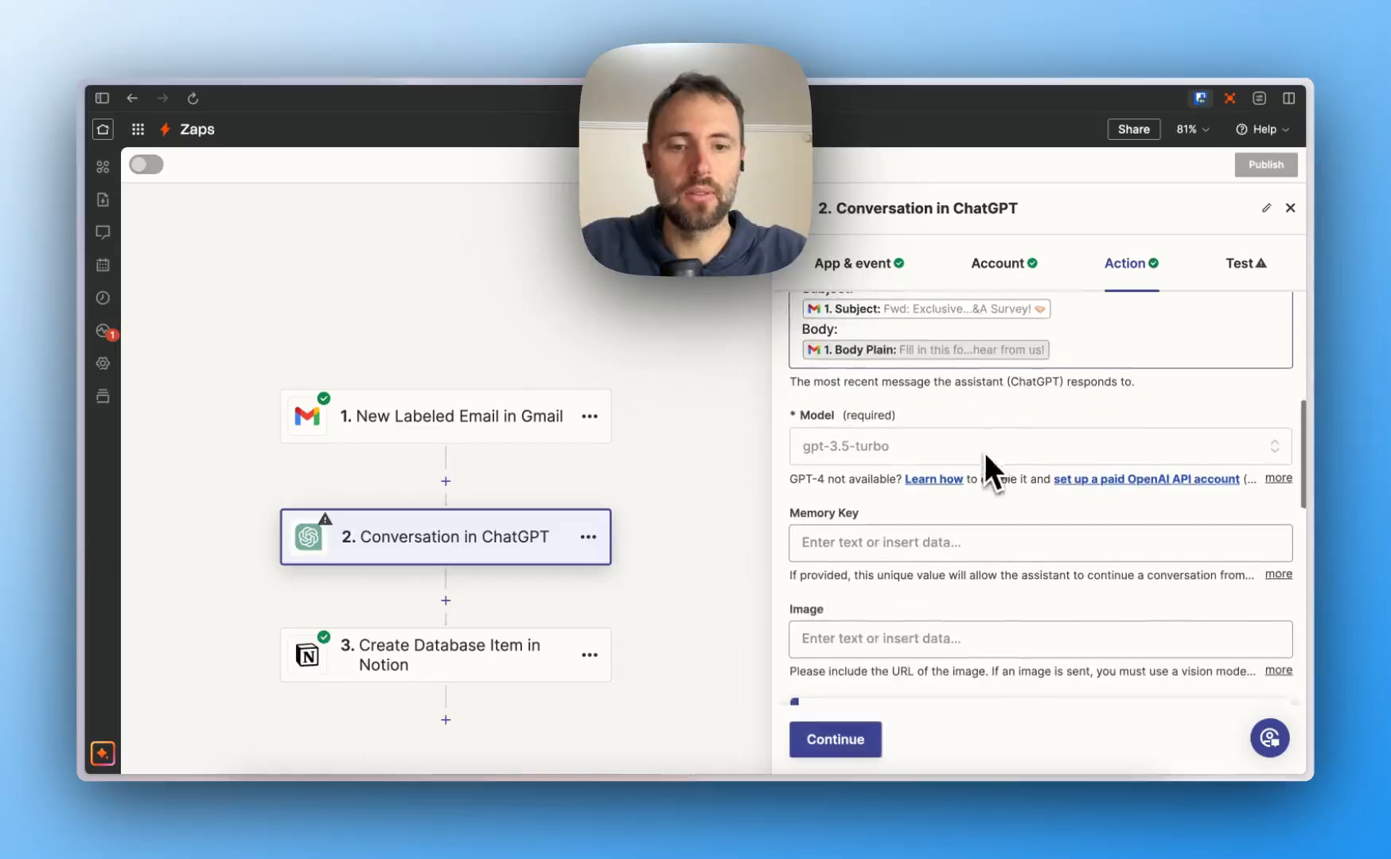
left_click(856, 739)
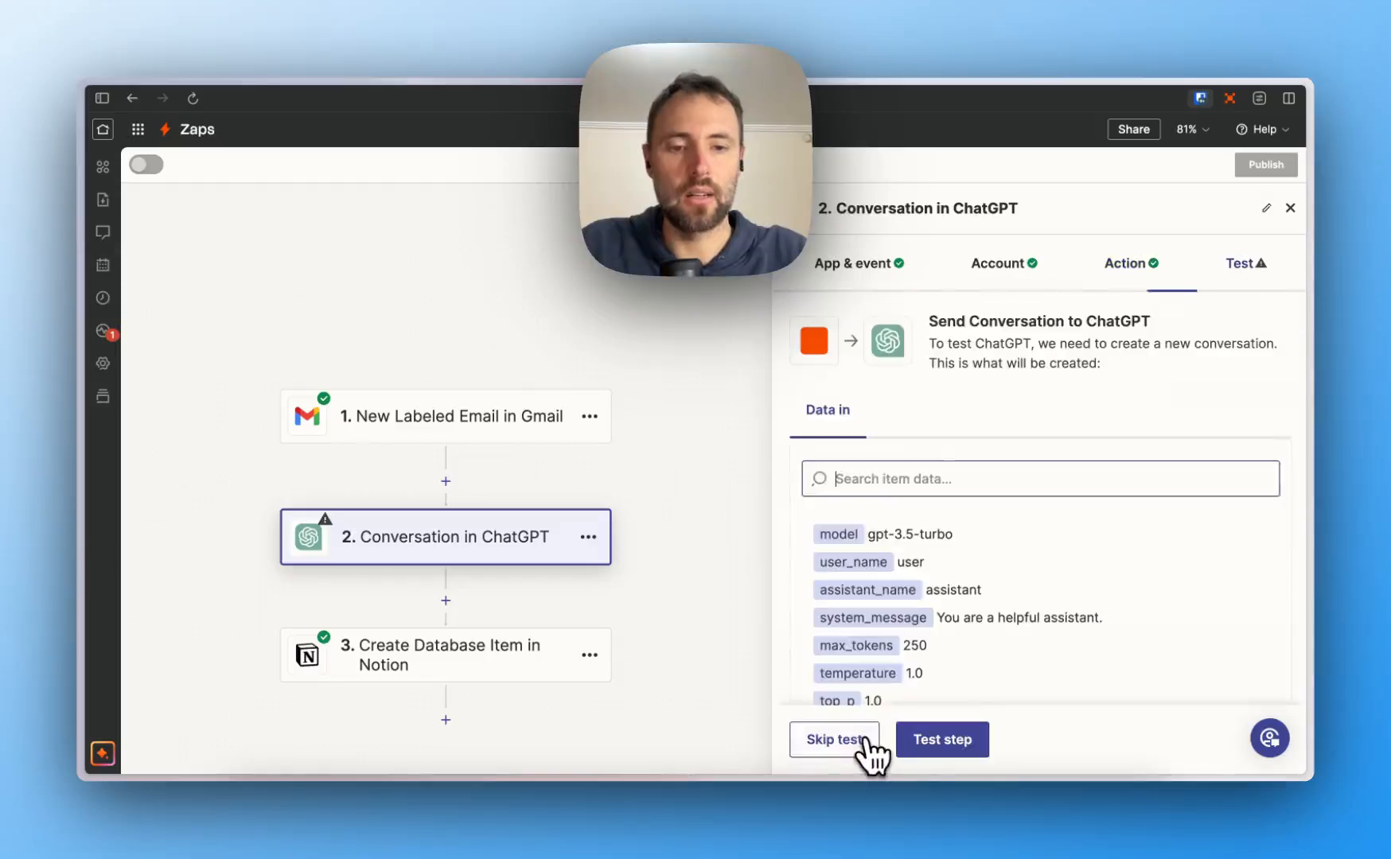
left_click(947, 742)
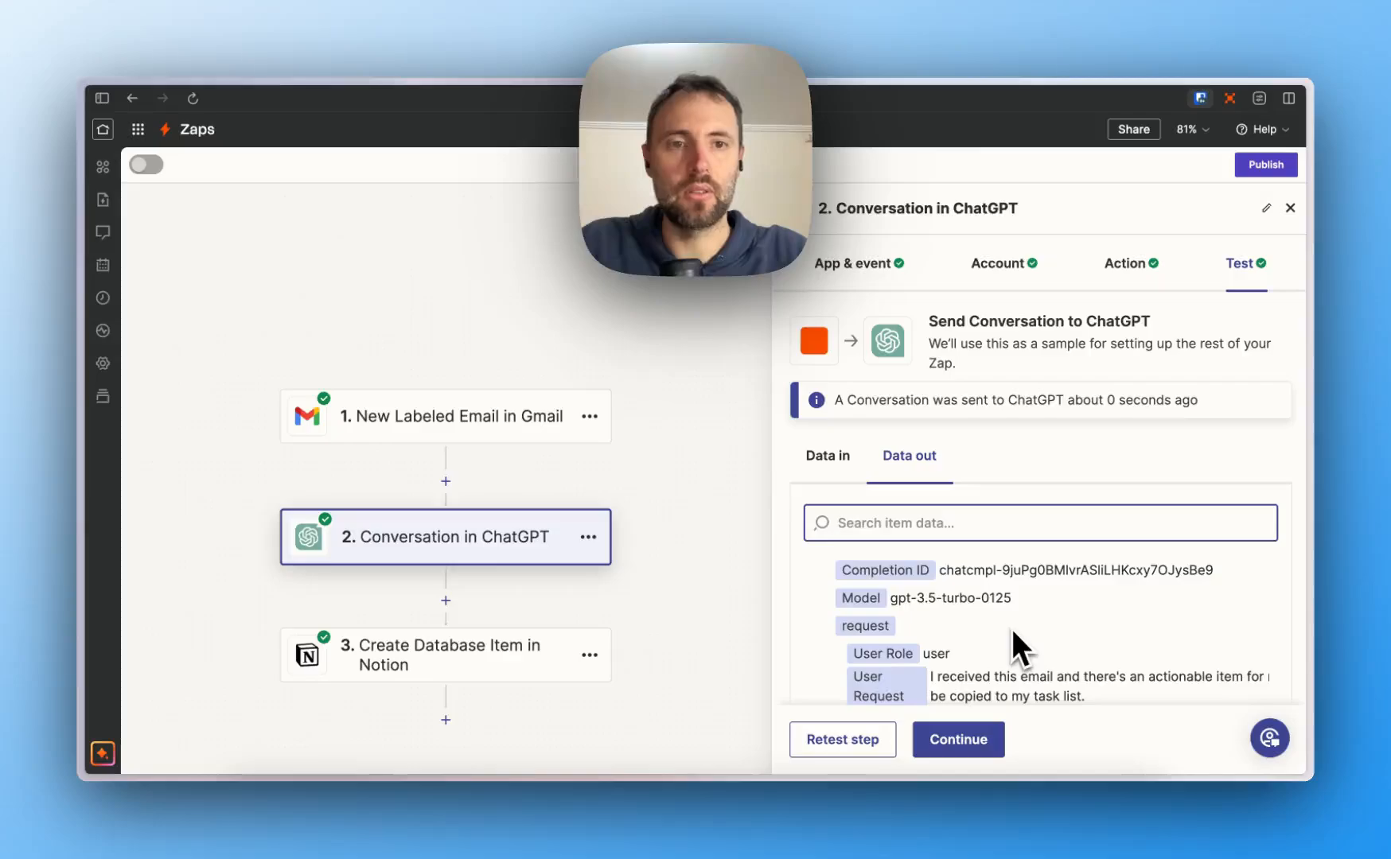
scroll(1011, 628, "down", 10)
scroll(1011, 628, "down", 10)
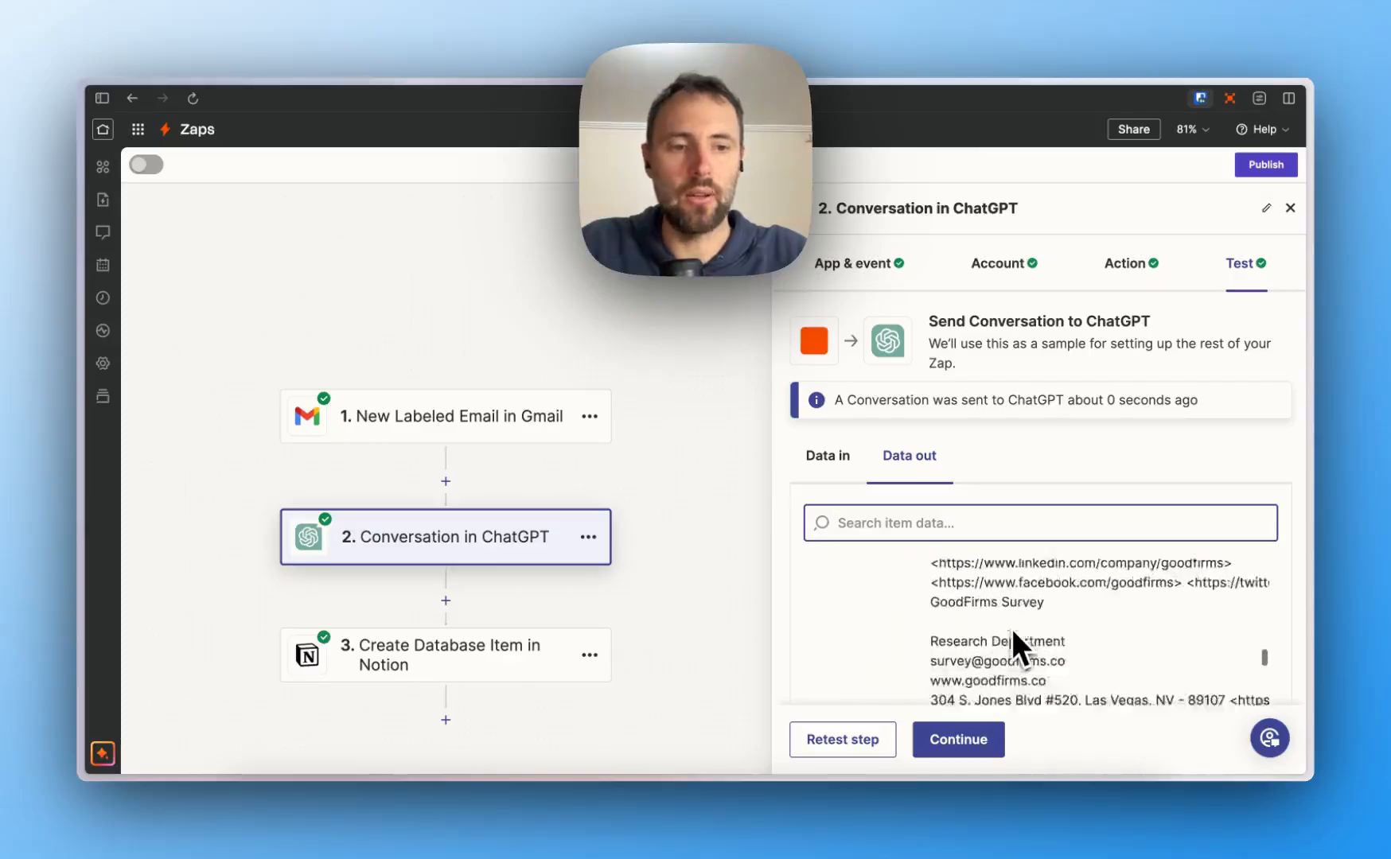
scroll(1011, 627, "down", 10)
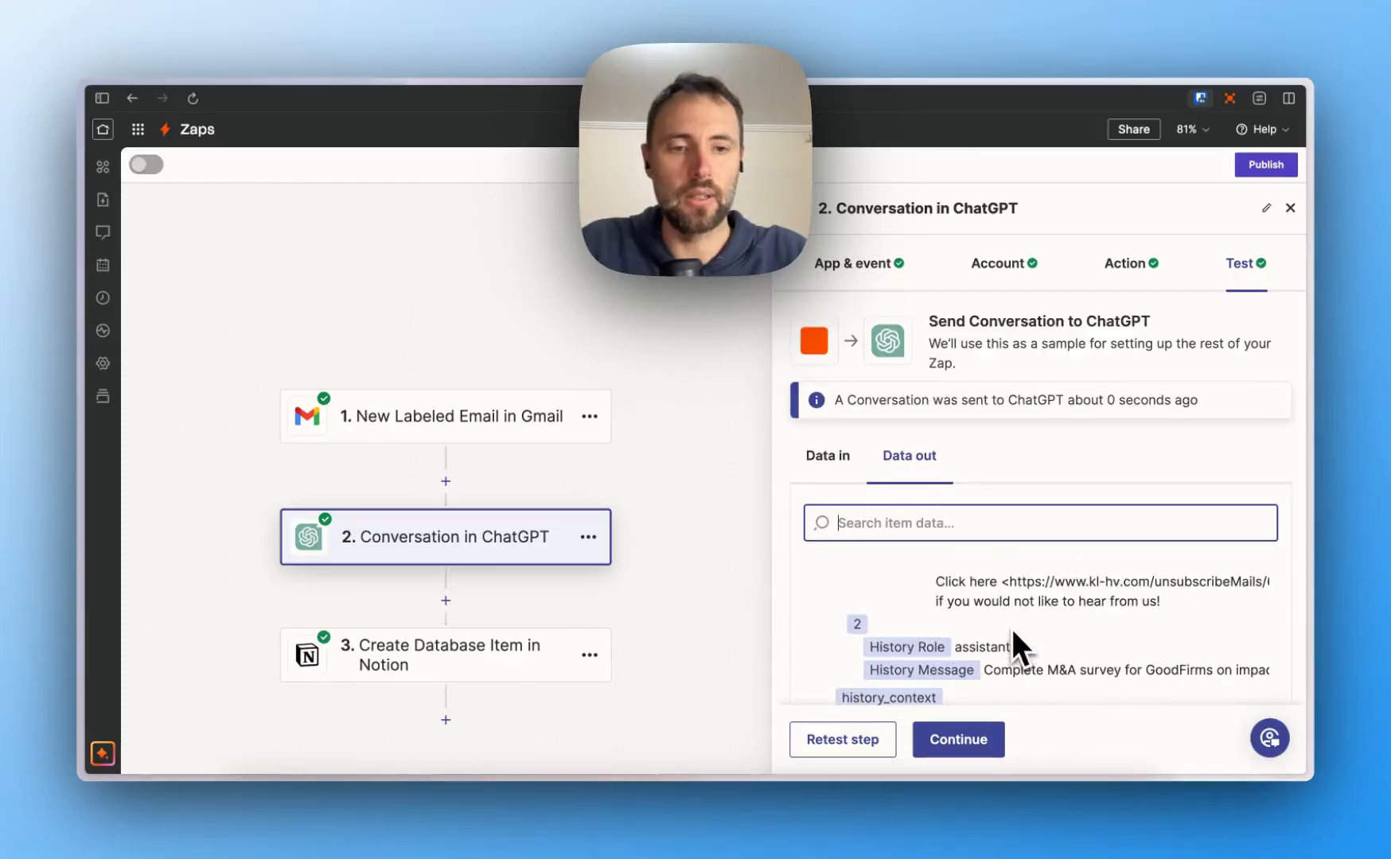
scroll(996, 540, "up", 5)
scroll(996, 540, "down", 5)
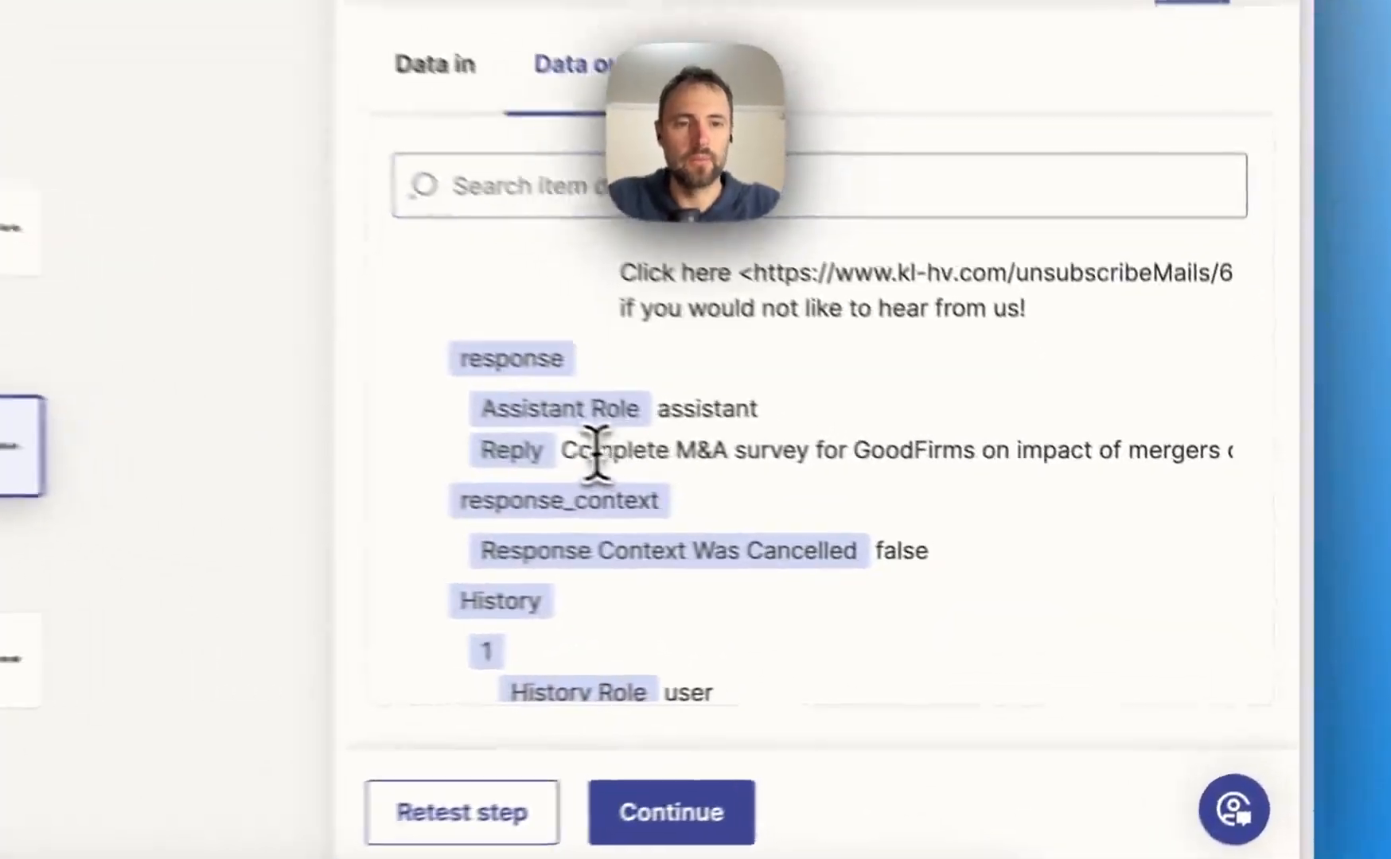
left_click_drag(918, 541, 1223, 540)
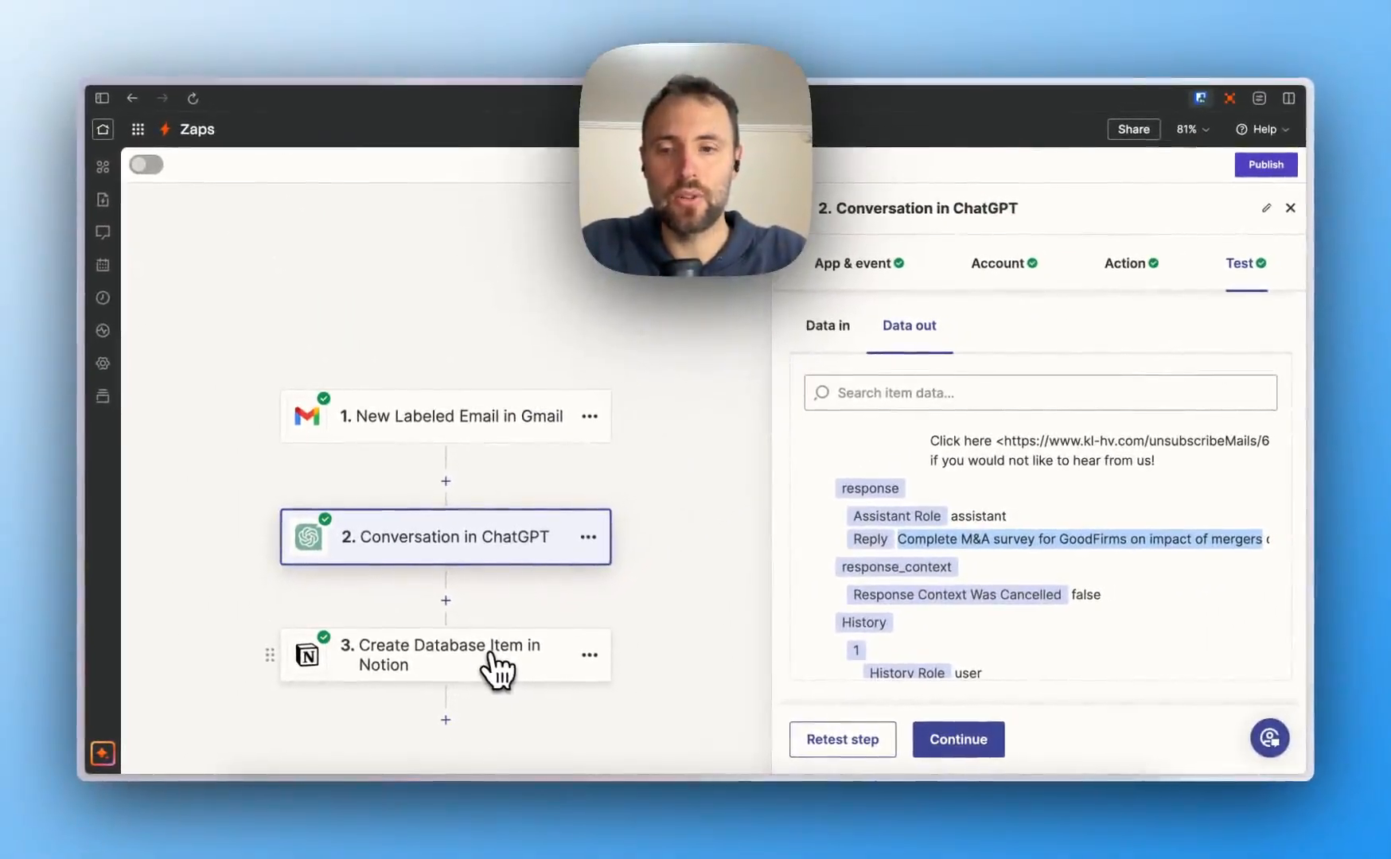
Open the action settings of the Notion Create Database Item step and remove the Gmail Subject field from Name
left_click(492, 665)
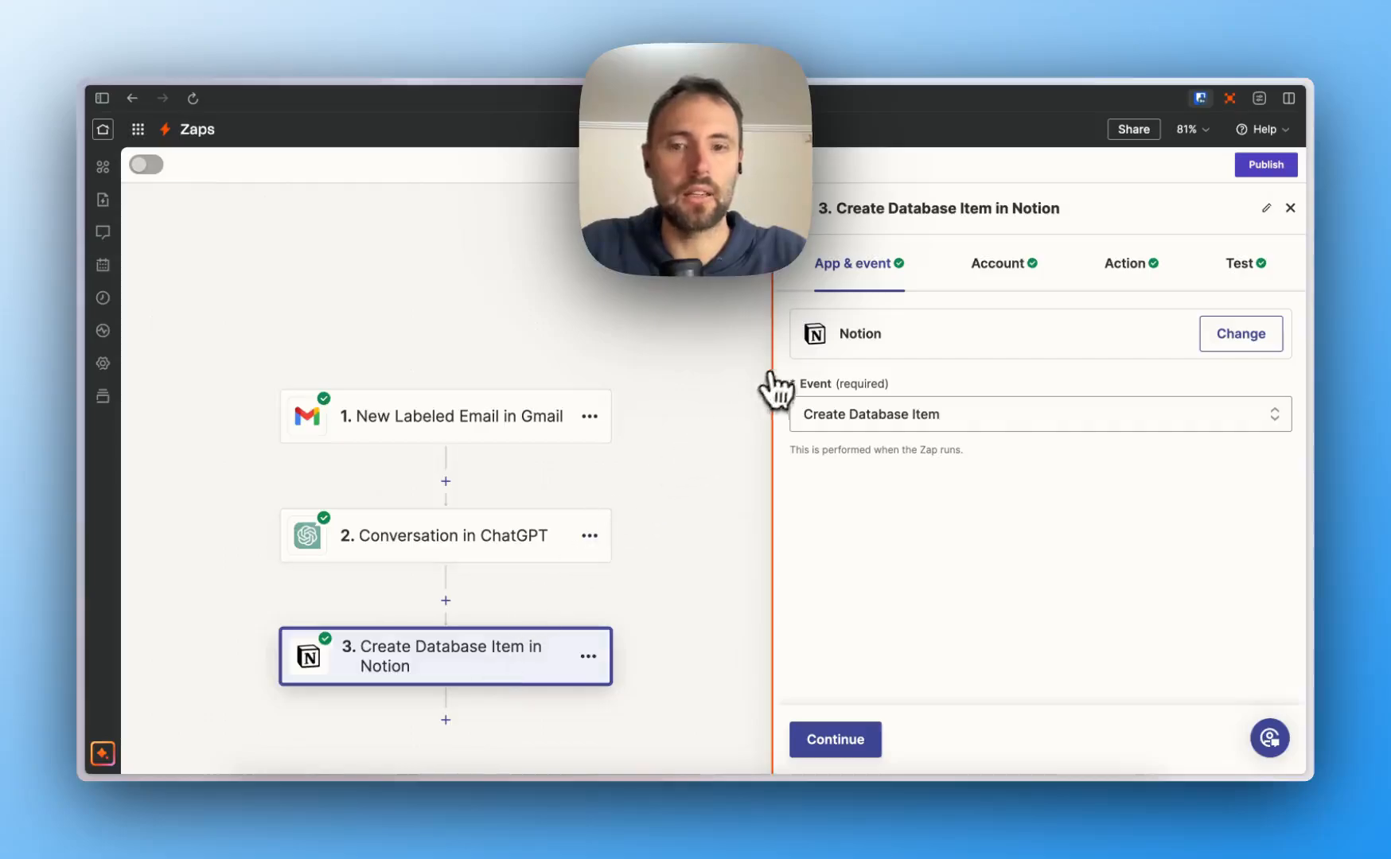
left_click(1122, 263)
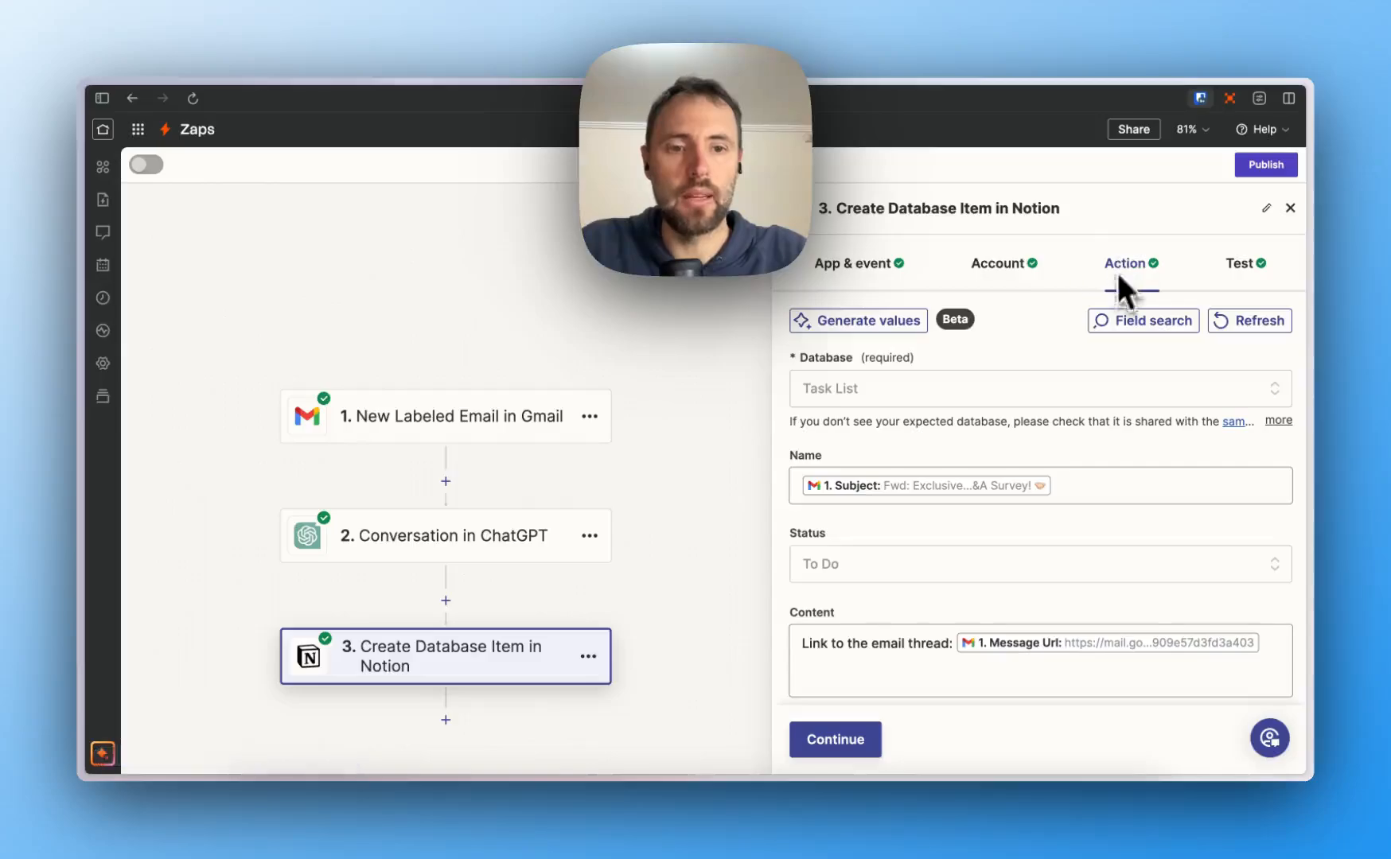
left_click(1066, 484)
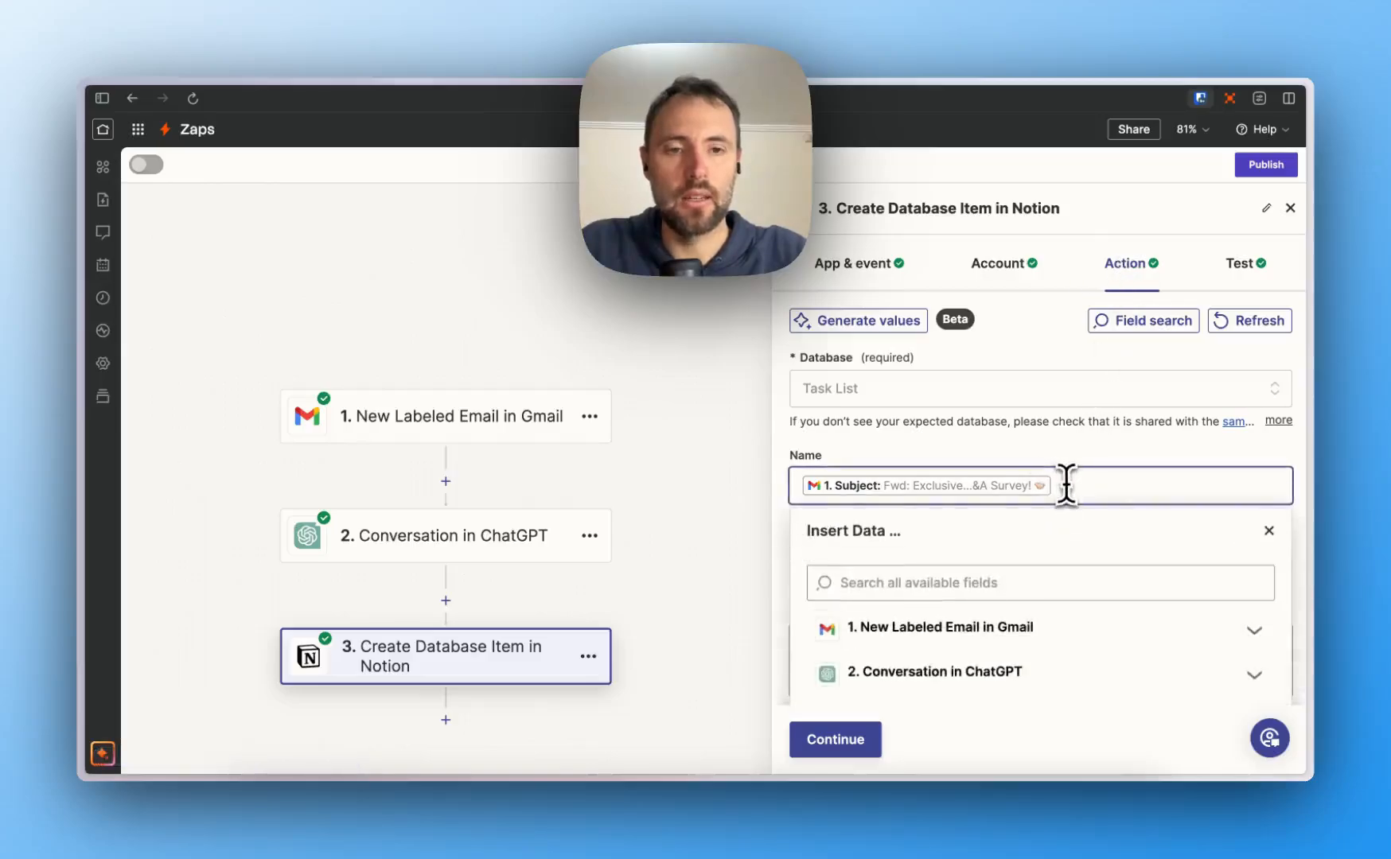
key("BackSpace")
scroll(1067, 484, "down", 3)
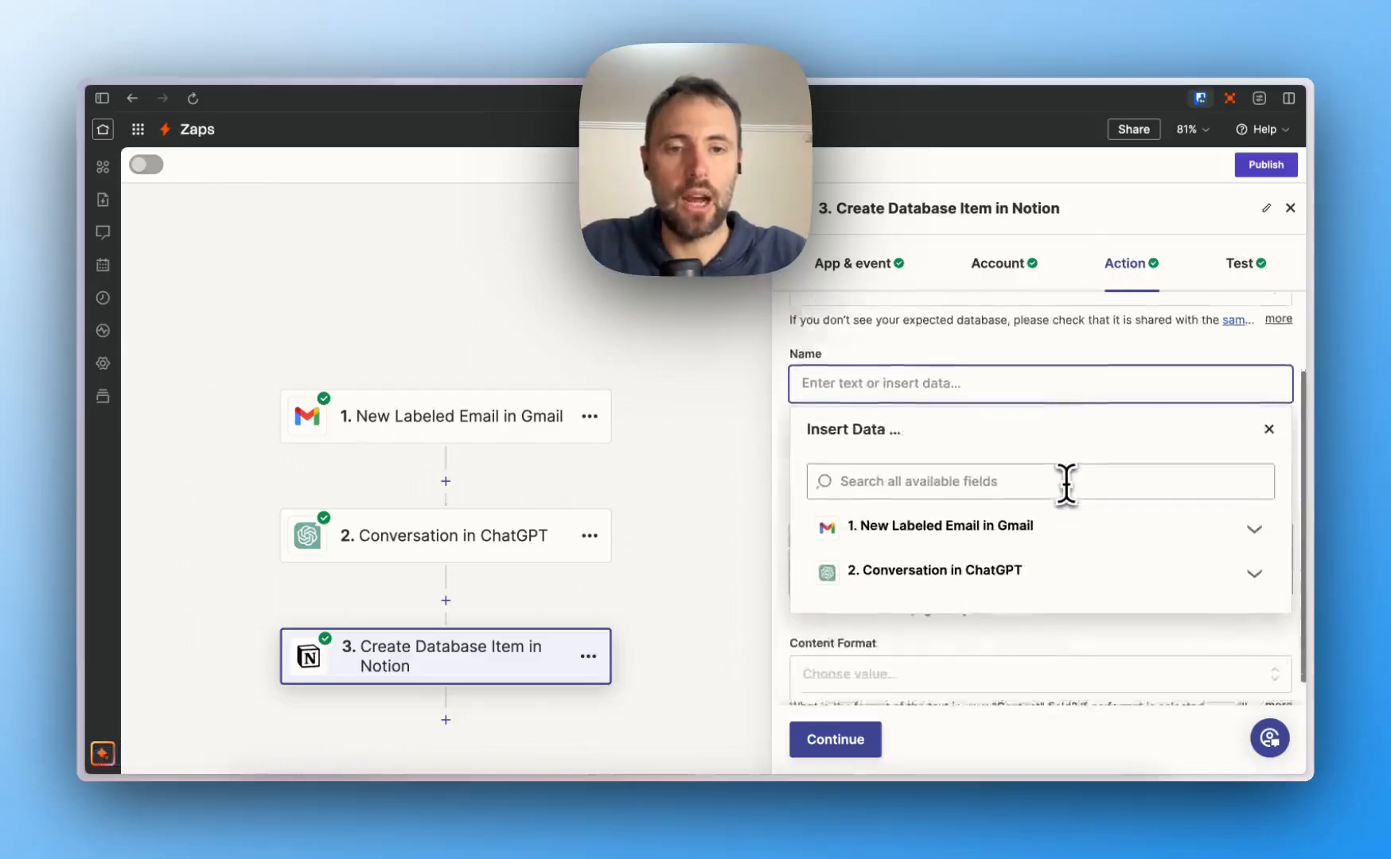
left_click(929, 558)
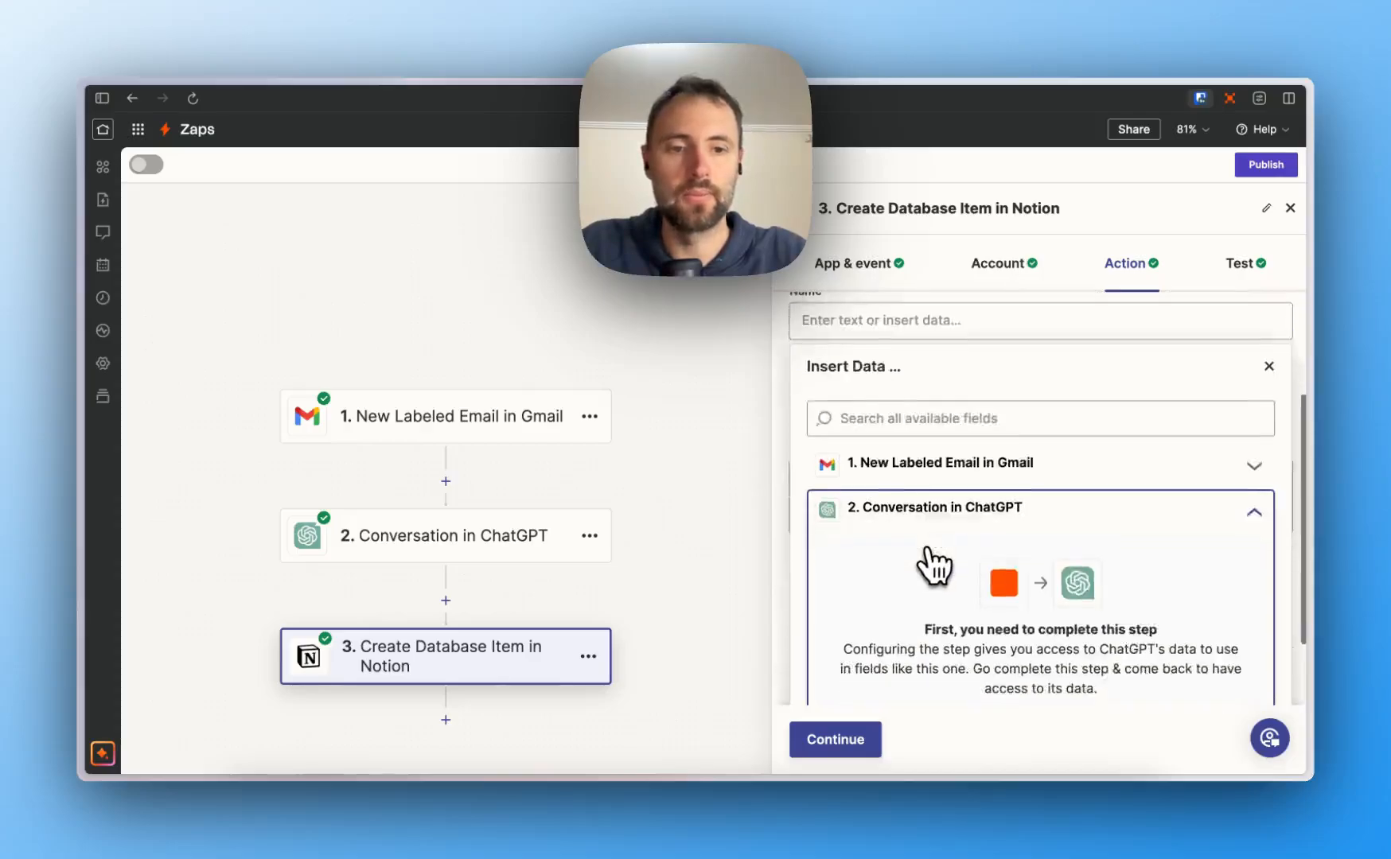
left_click(1257, 549)
left_click(1257, 550)
left_click(1257, 550)
left_click(385, 219)
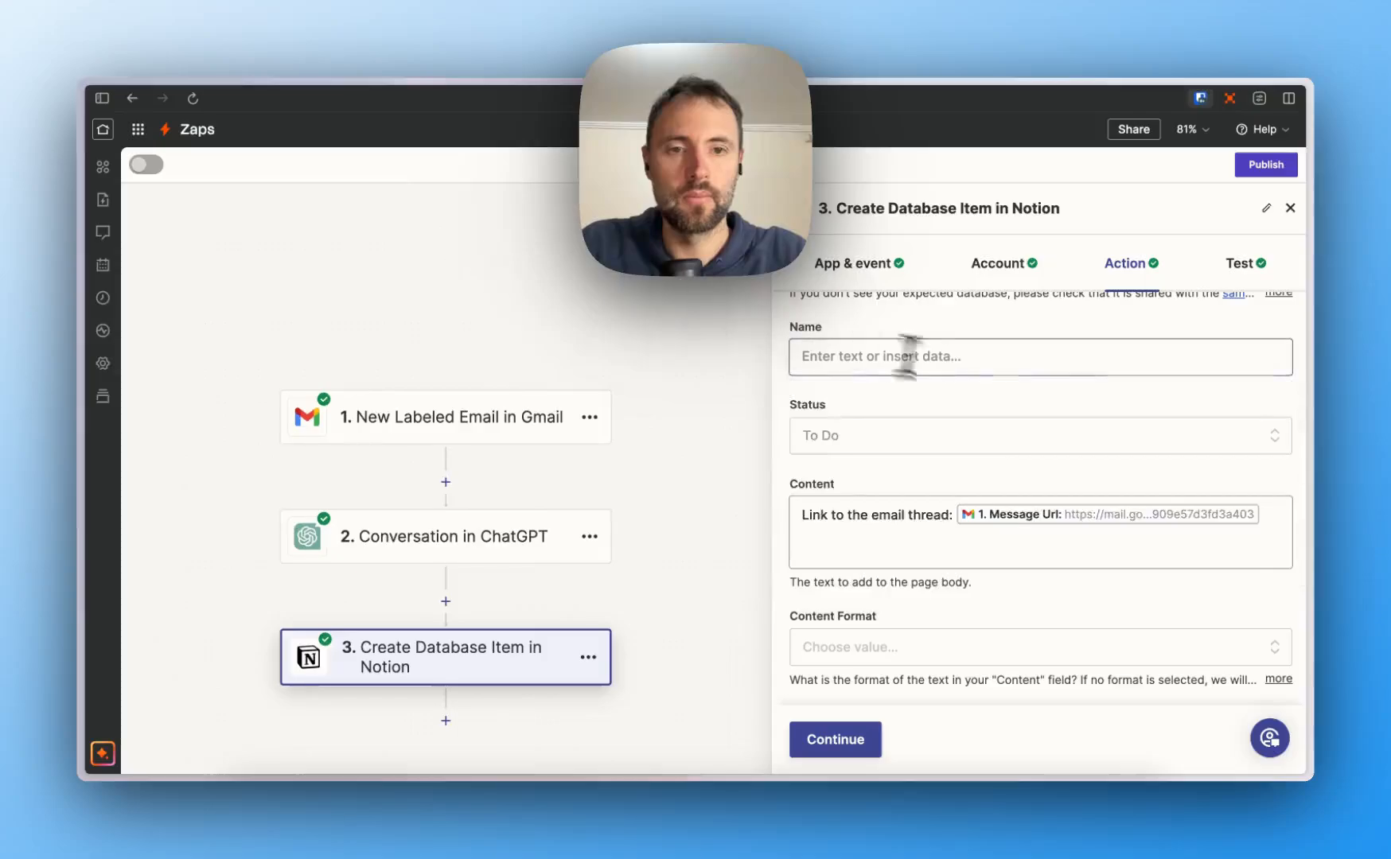
Search the available data for "reply" and insert the ChatGPT Reply field into the Notion item's Name
left_click(910, 358)
left_click(1146, 548)
scroll(1151, 561, "down", 6)
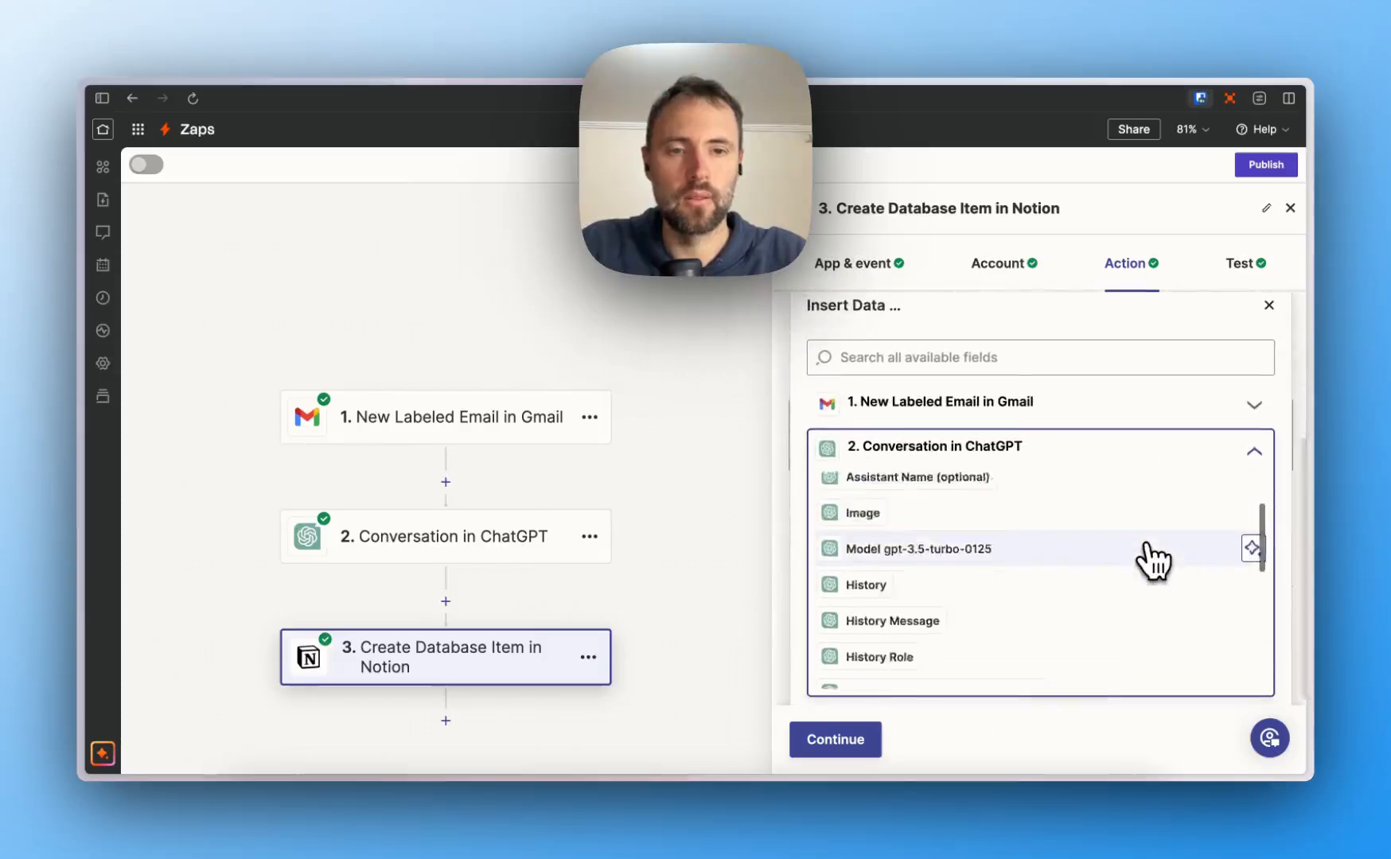
scroll(1152, 561, "down", 3)
left_click(943, 362)
type("repl")
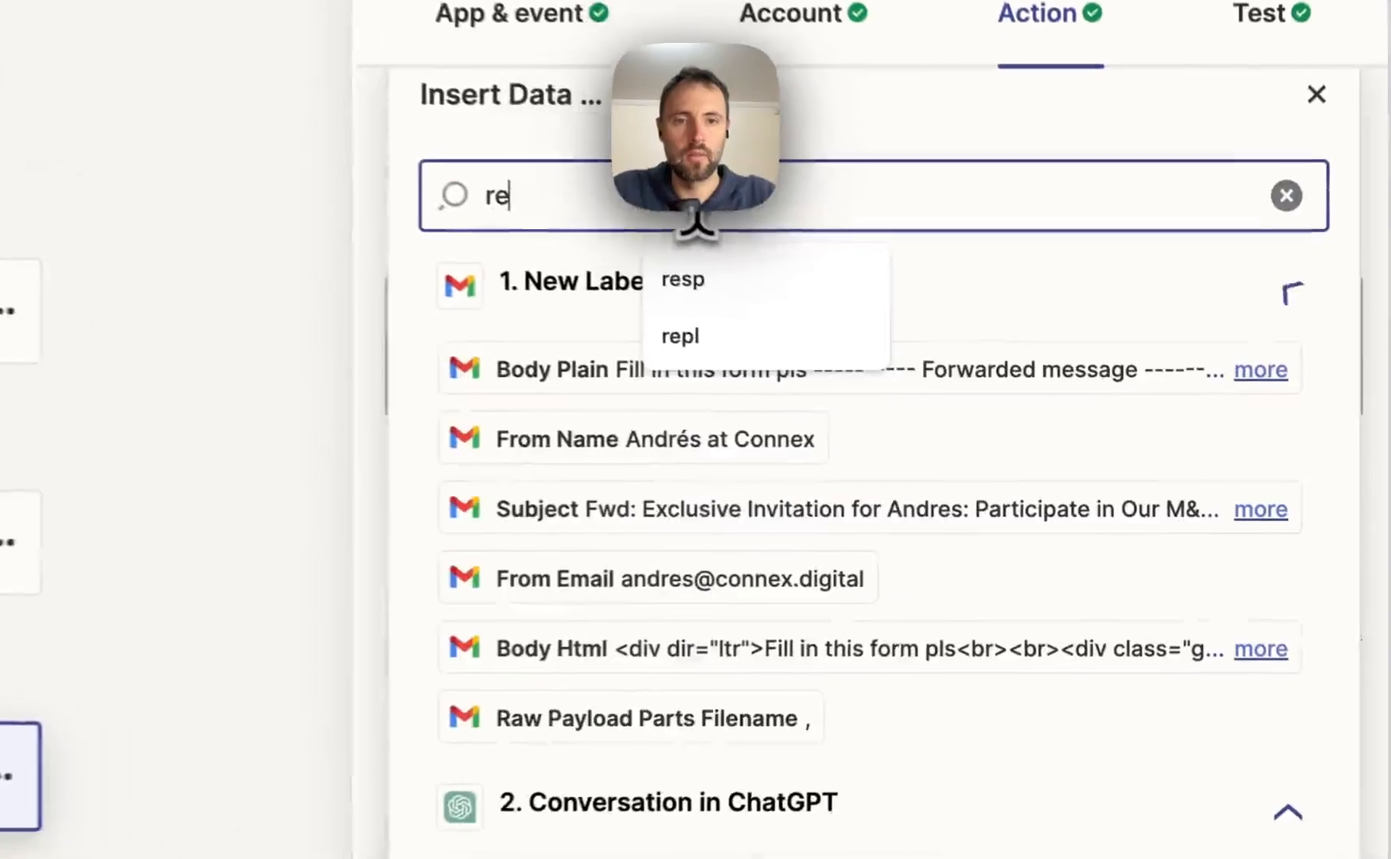
type("y")
scroll(720, 615, "down", 6)
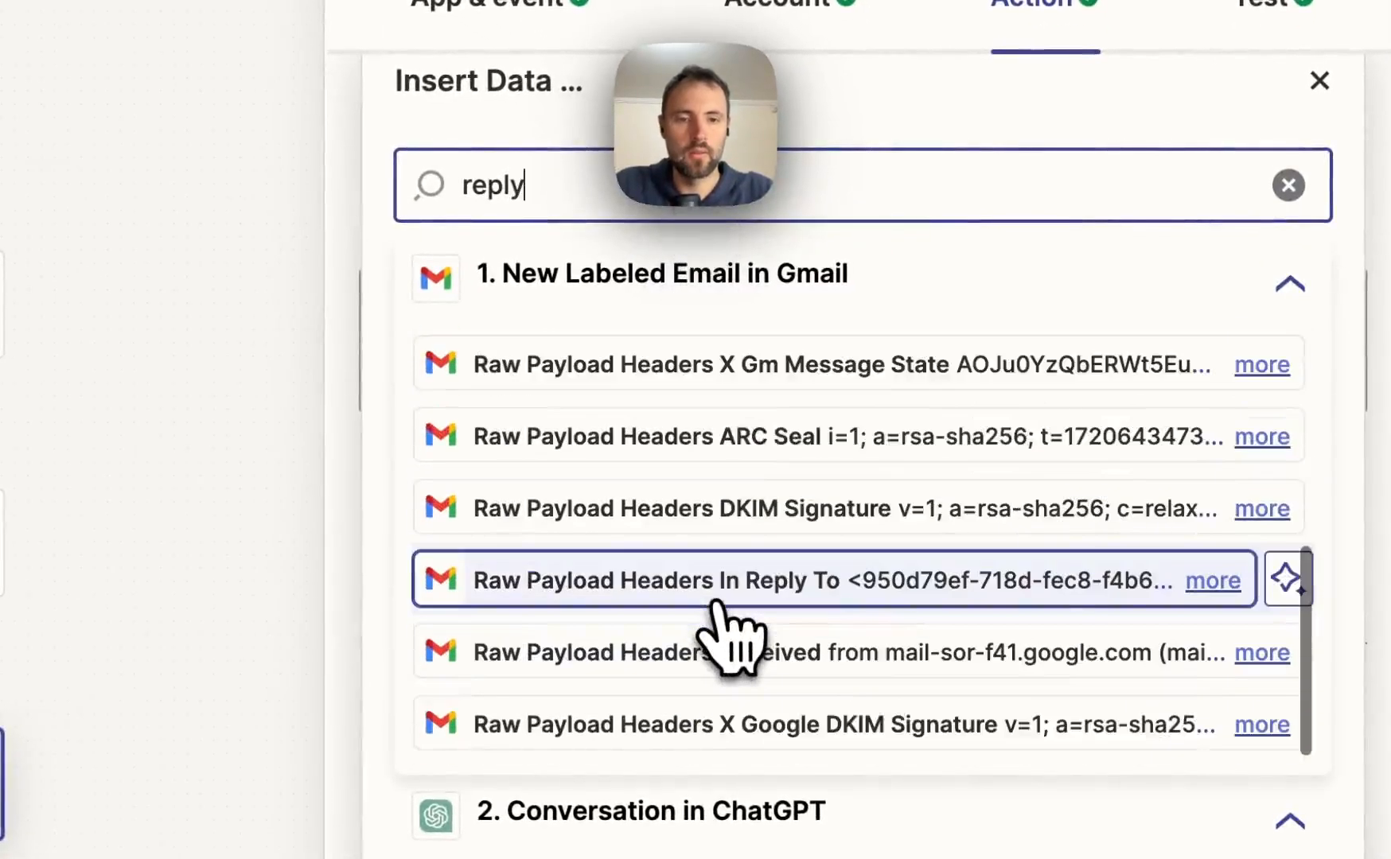
scroll(720, 617, "down", 3)
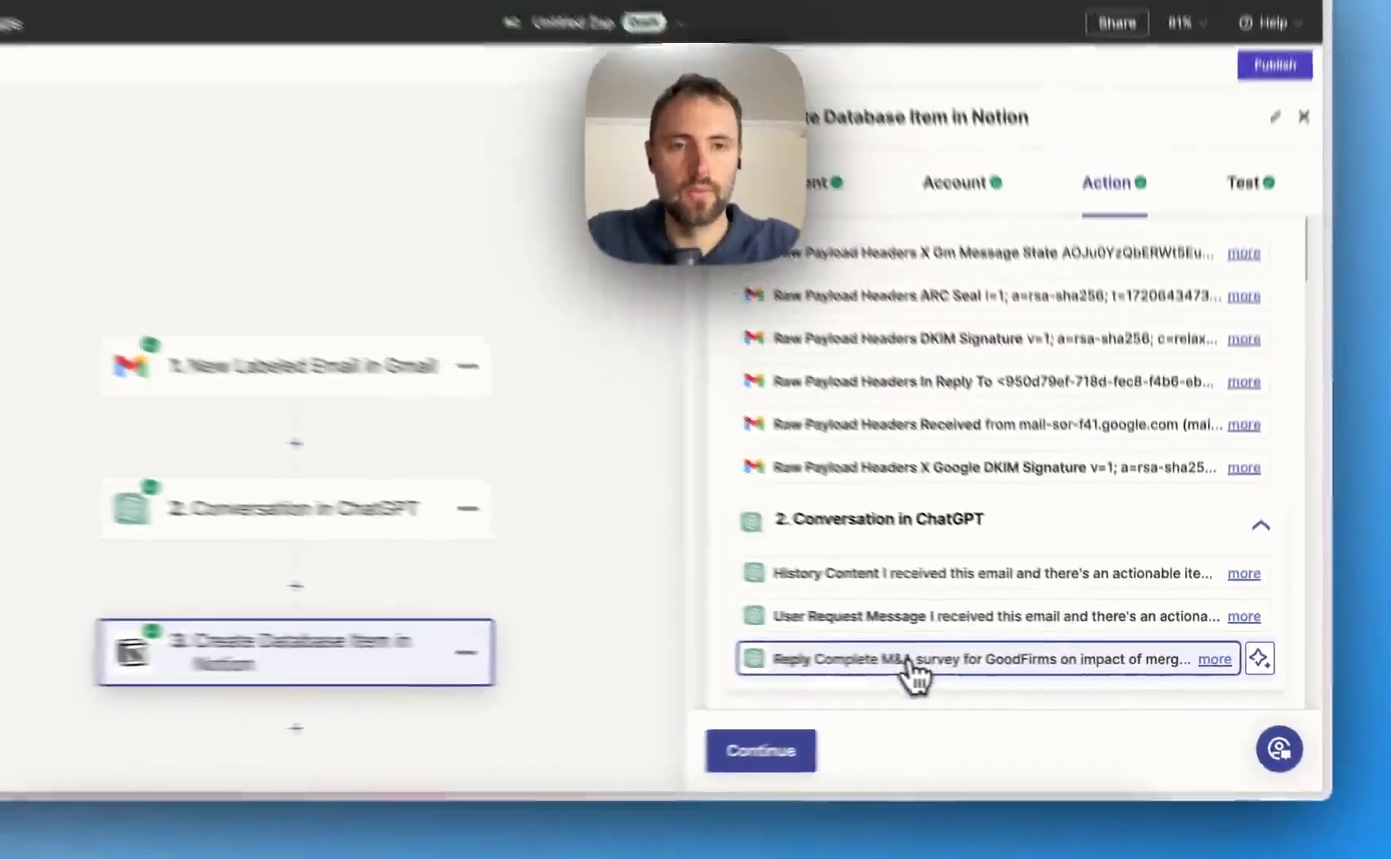
left_click(910, 673)
Retest the Notion step, switch to Notion and close the open task page to check the Task List board
left_click(855, 744)
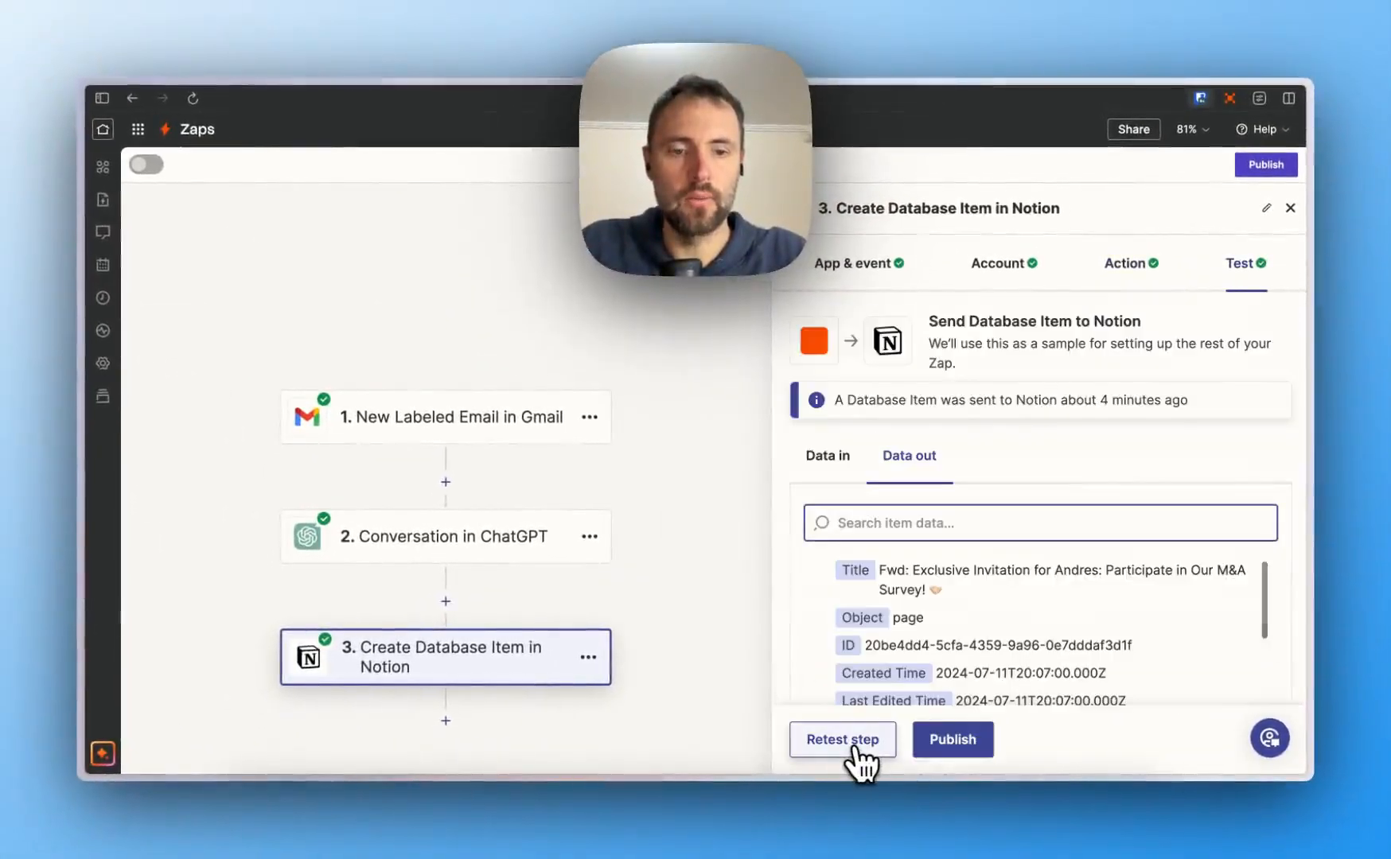
left_click(832, 742)
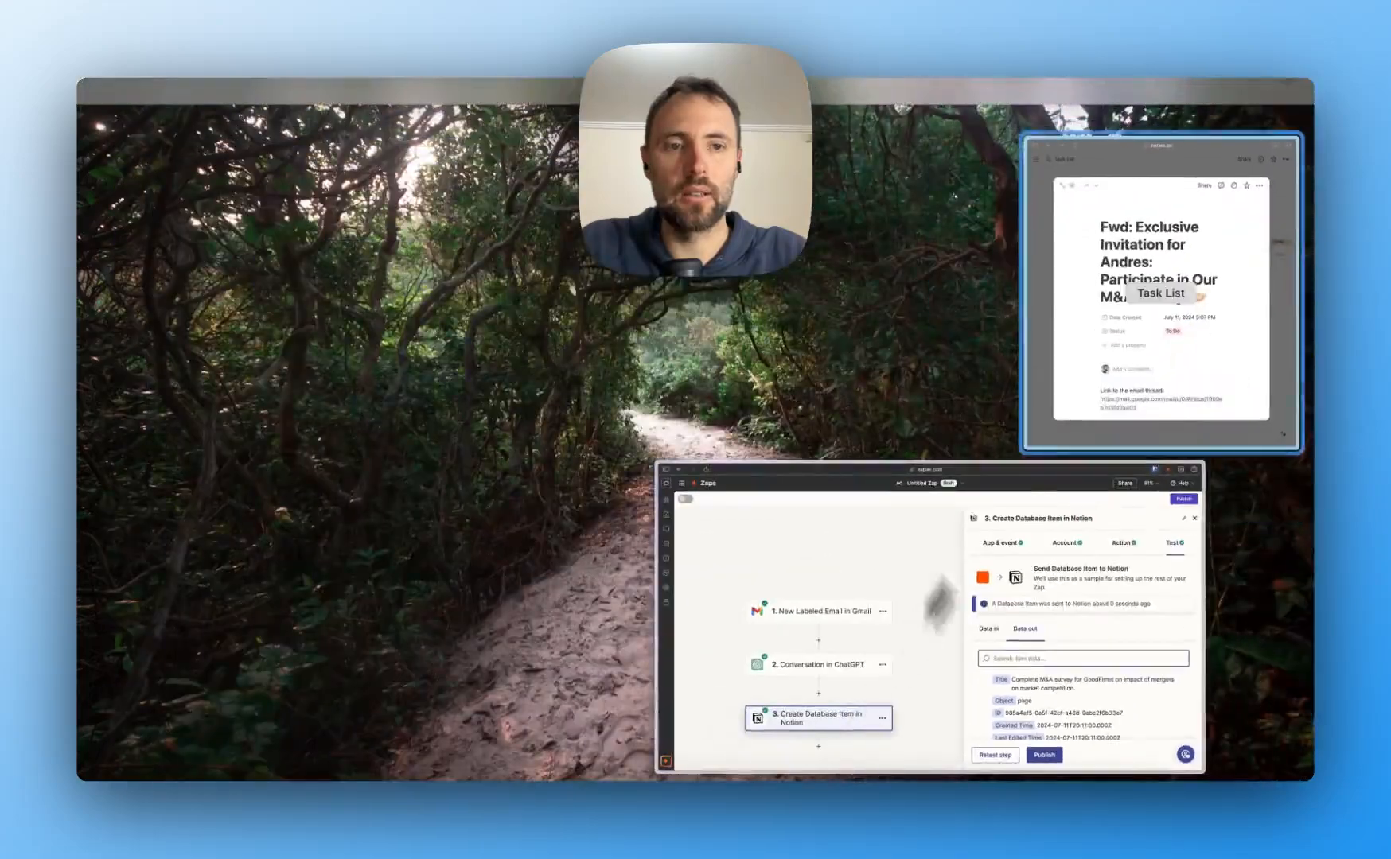
left_click(1166, 324)
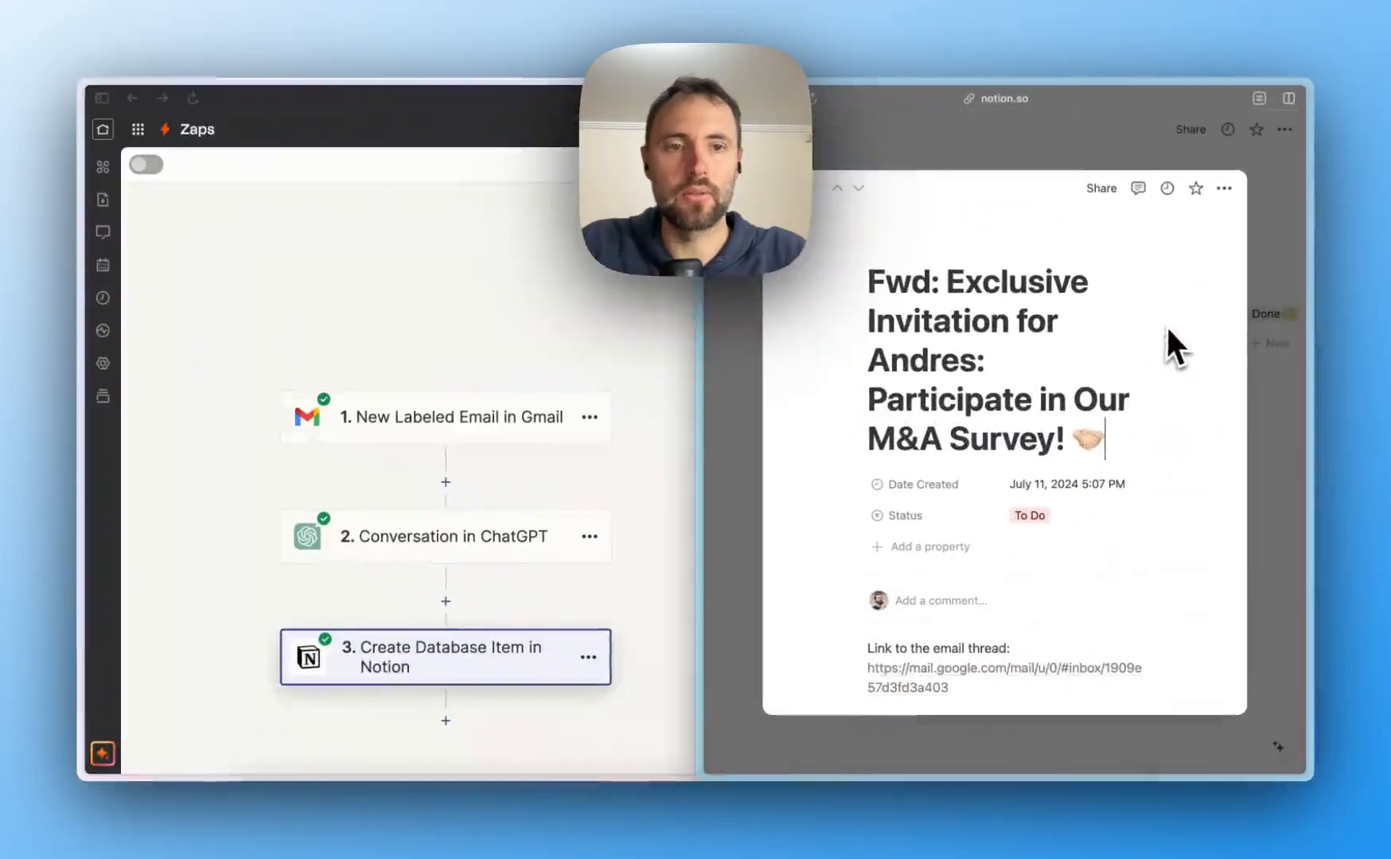
left_click(1263, 323)
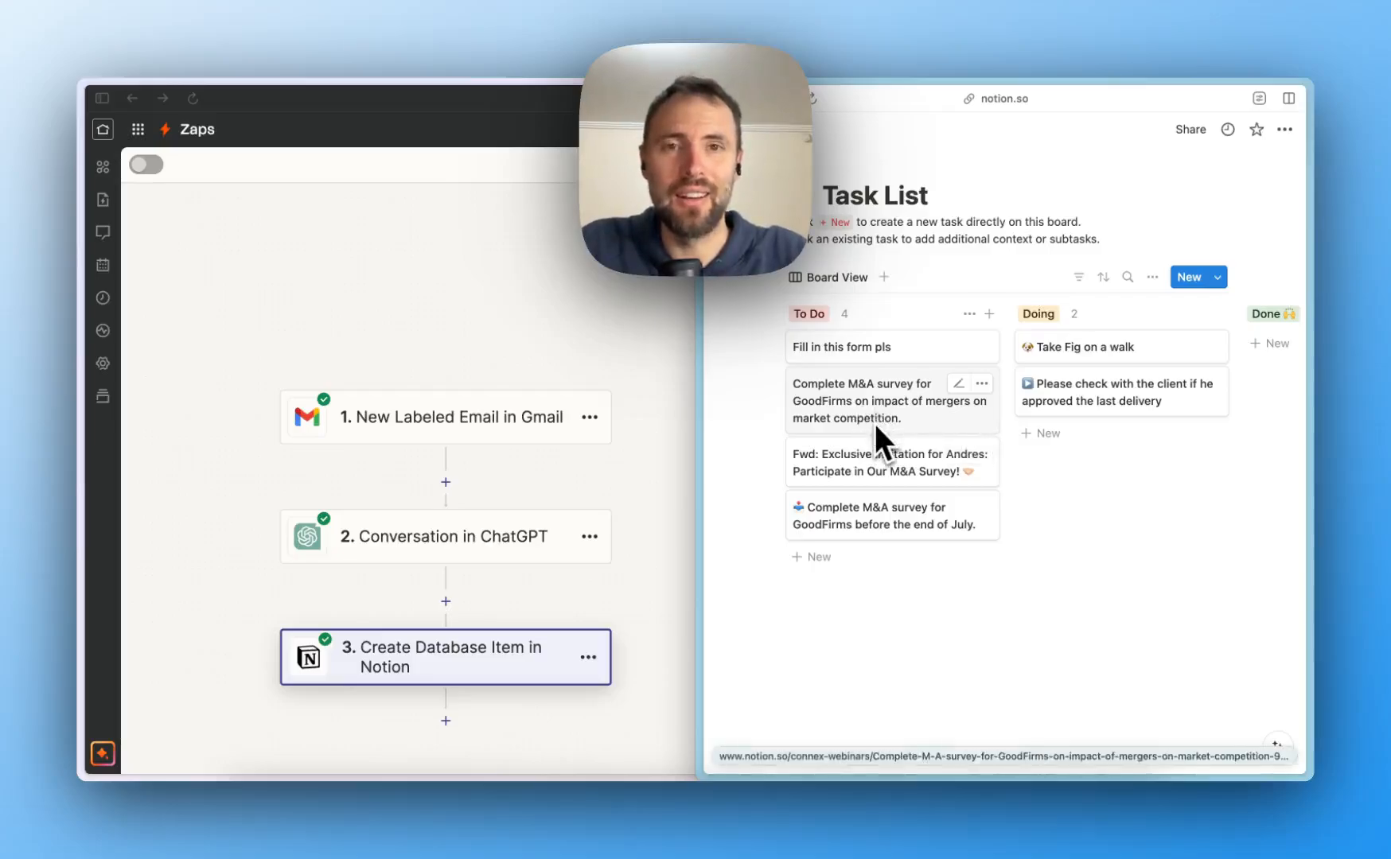
Return to the Notion step's action settings in the Zap and put an inbox tray emoji before the Reply field in Name
left_click(473, 673)
left_click(1118, 267)
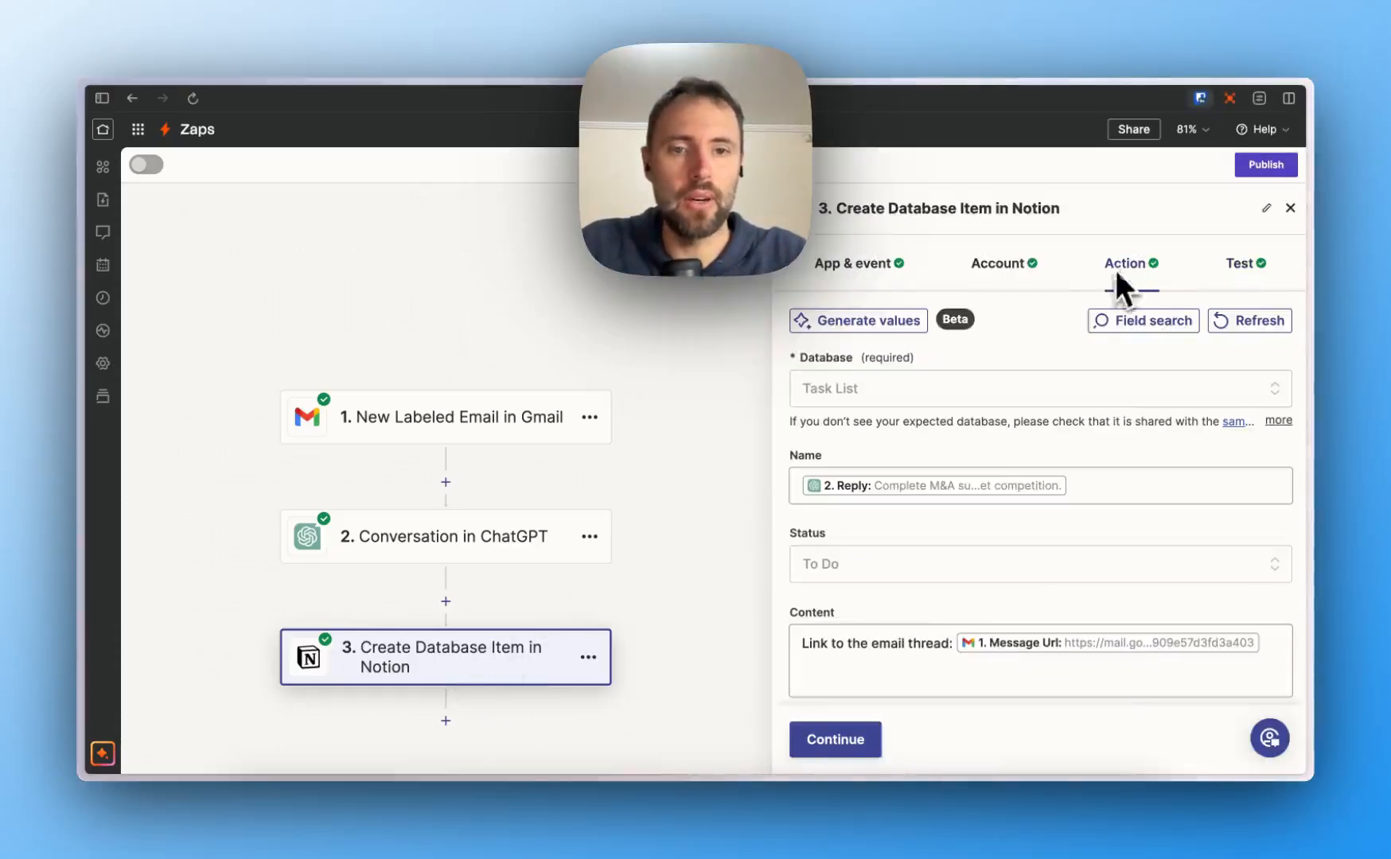
left_click(1098, 483)
key("ctrl+super+space")
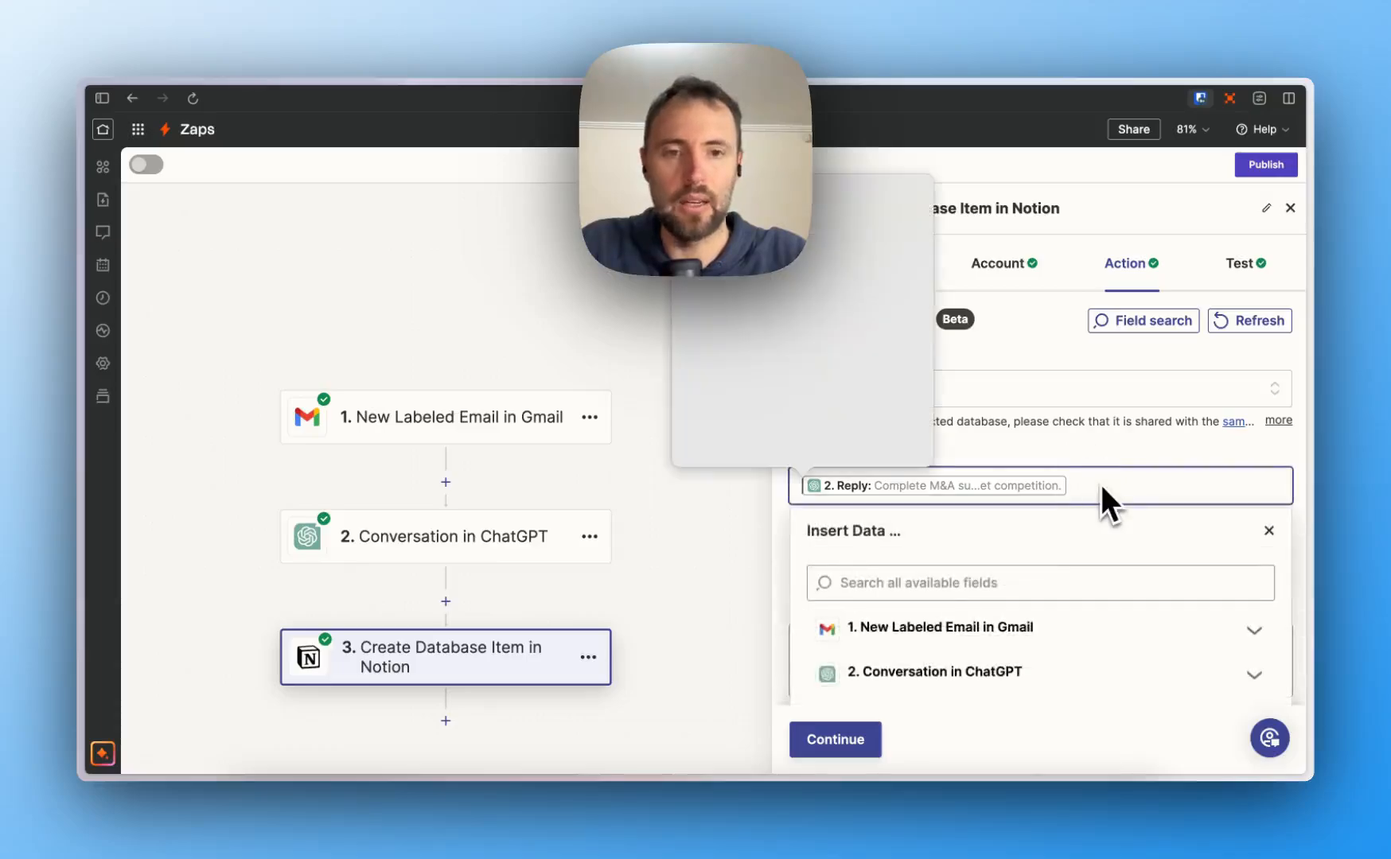
left_click(843, 243)
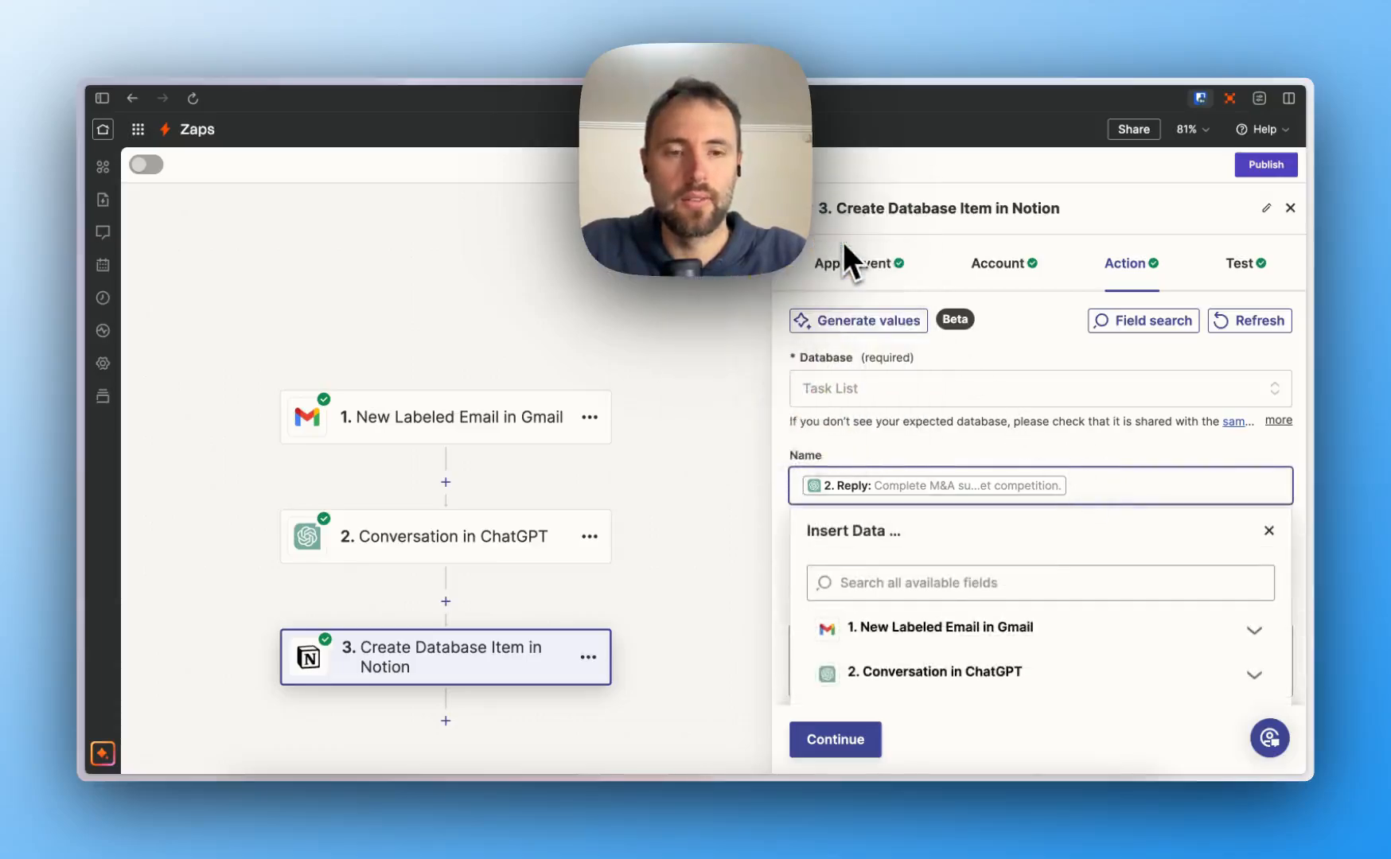
Retest the Notion step with the updated Name, then publish the Zap and dismiss the dialog without transferring existing data
left_click(845, 741)
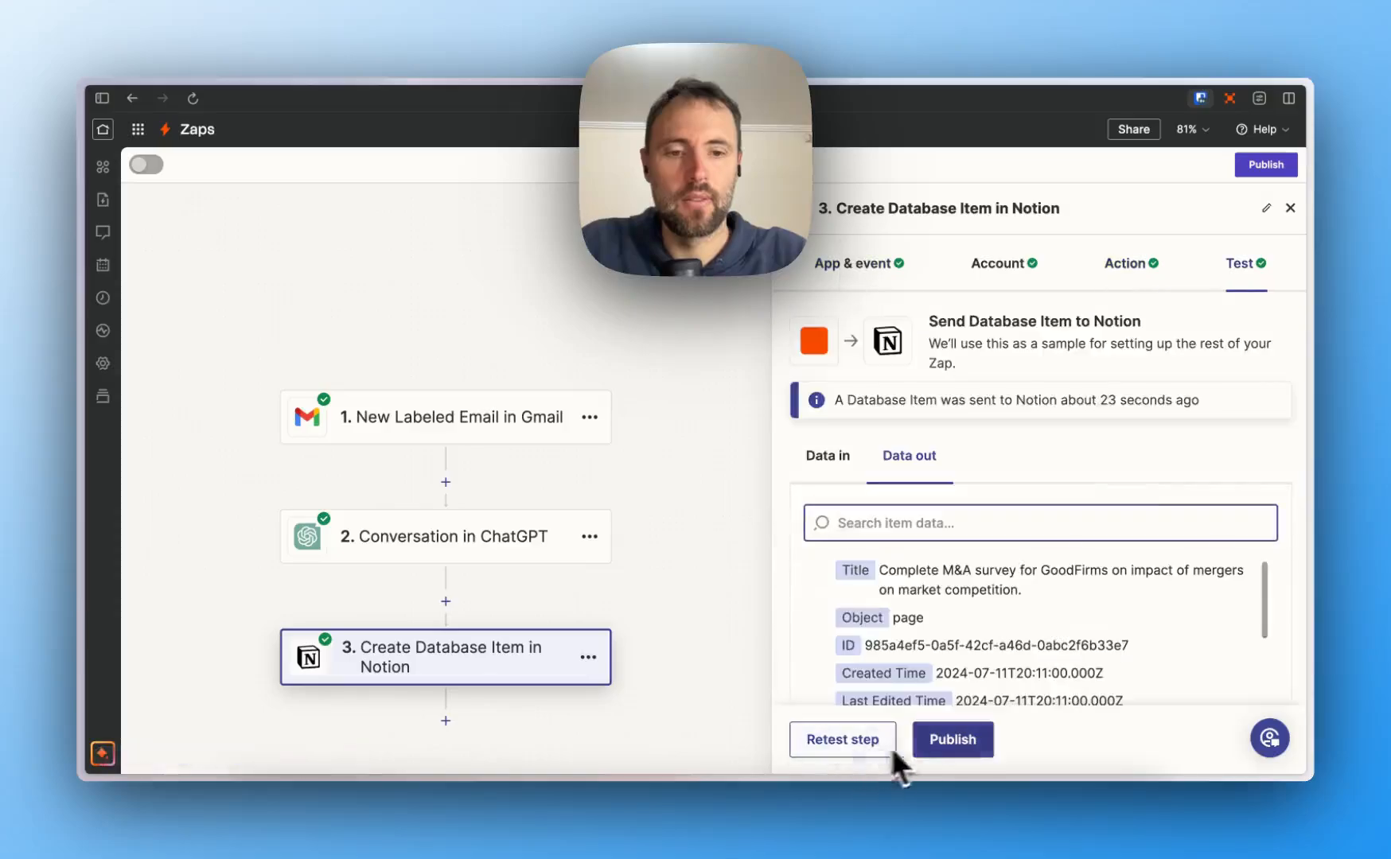
left_click(863, 748)
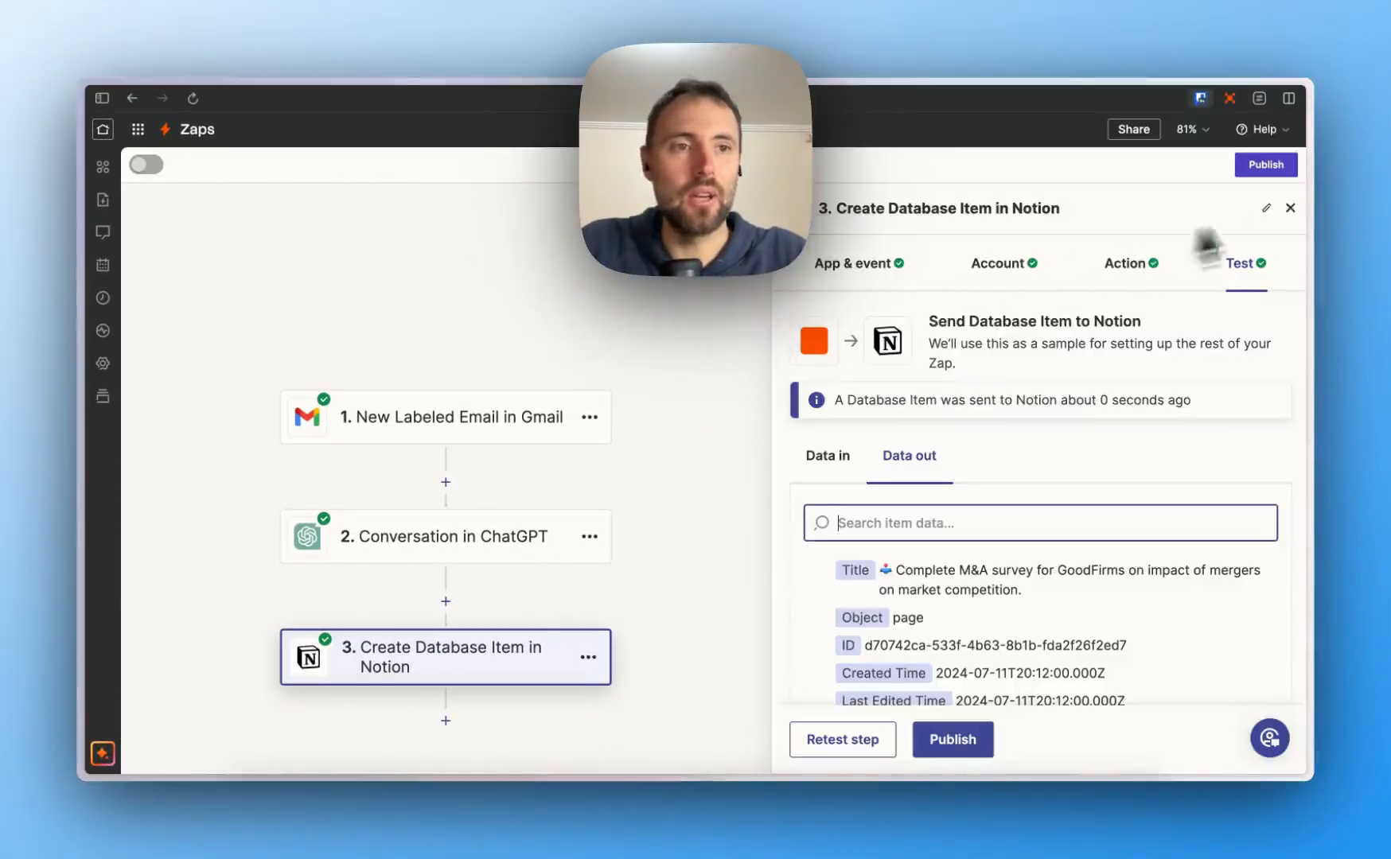
left_click(1270, 169)
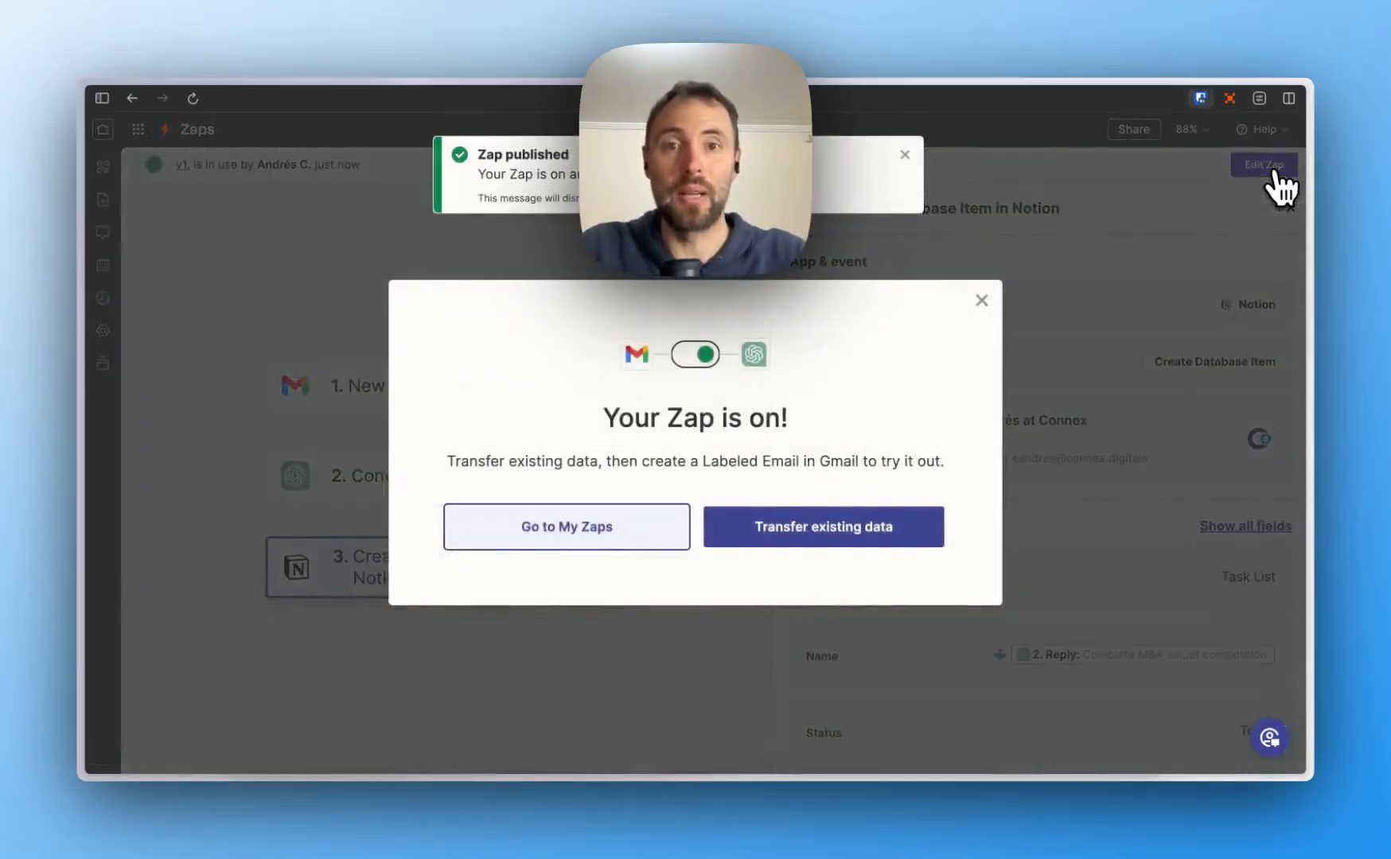
left_click(981, 300)
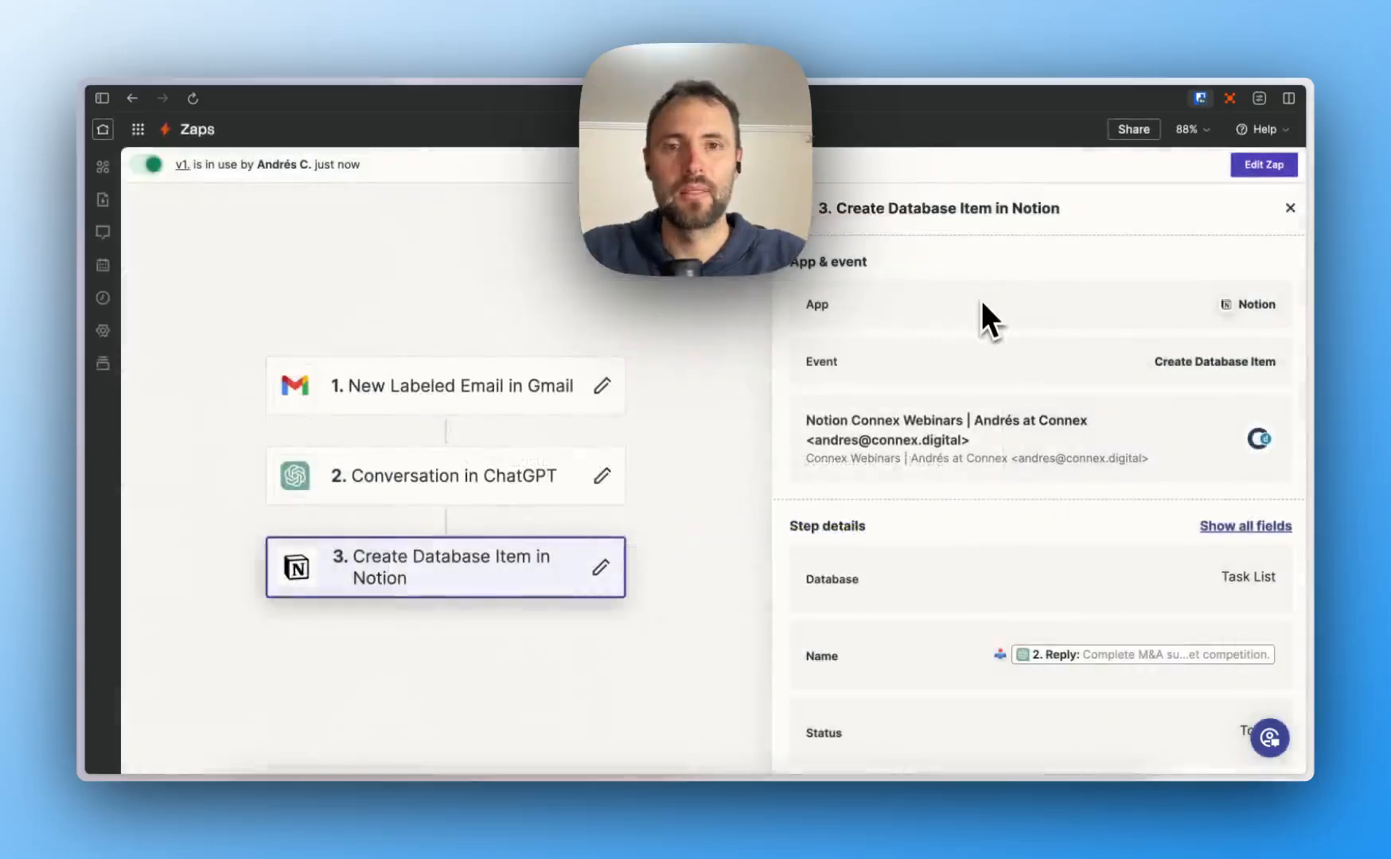